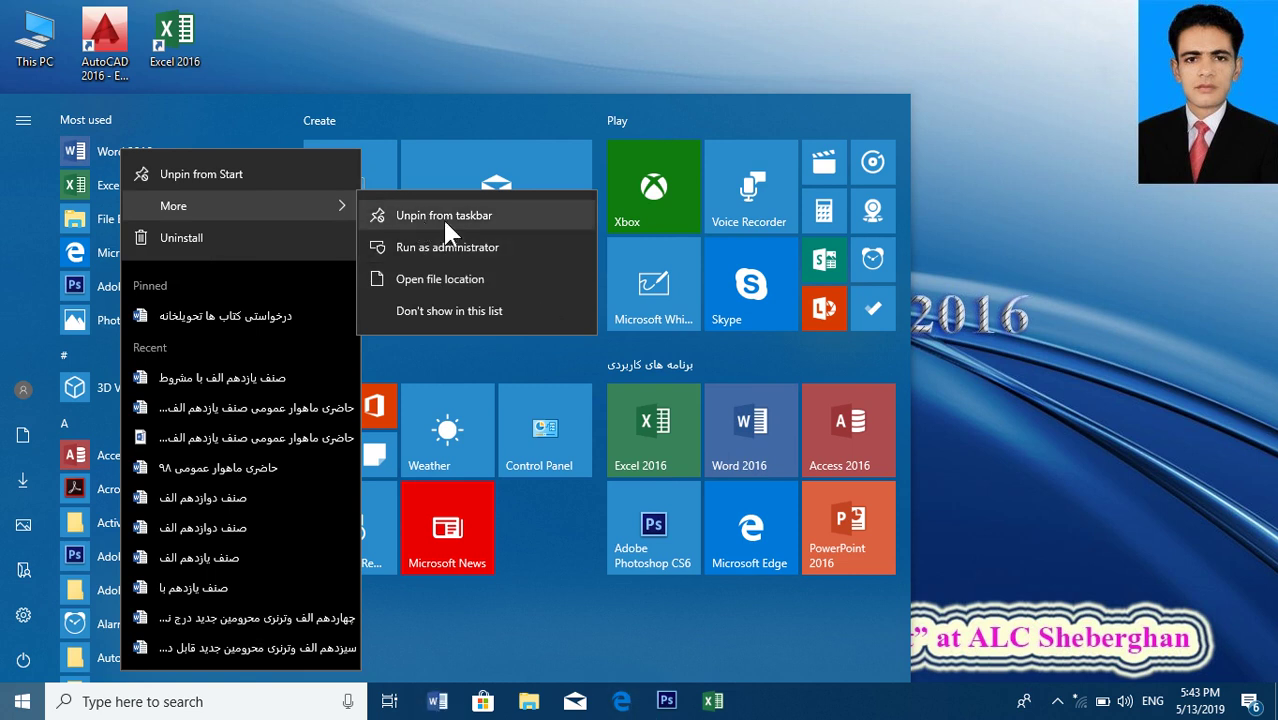
Unpin and re-pin Word 2016 on the taskbar, and launch Word from its taskbar shortcut before closing it
click(442, 217)
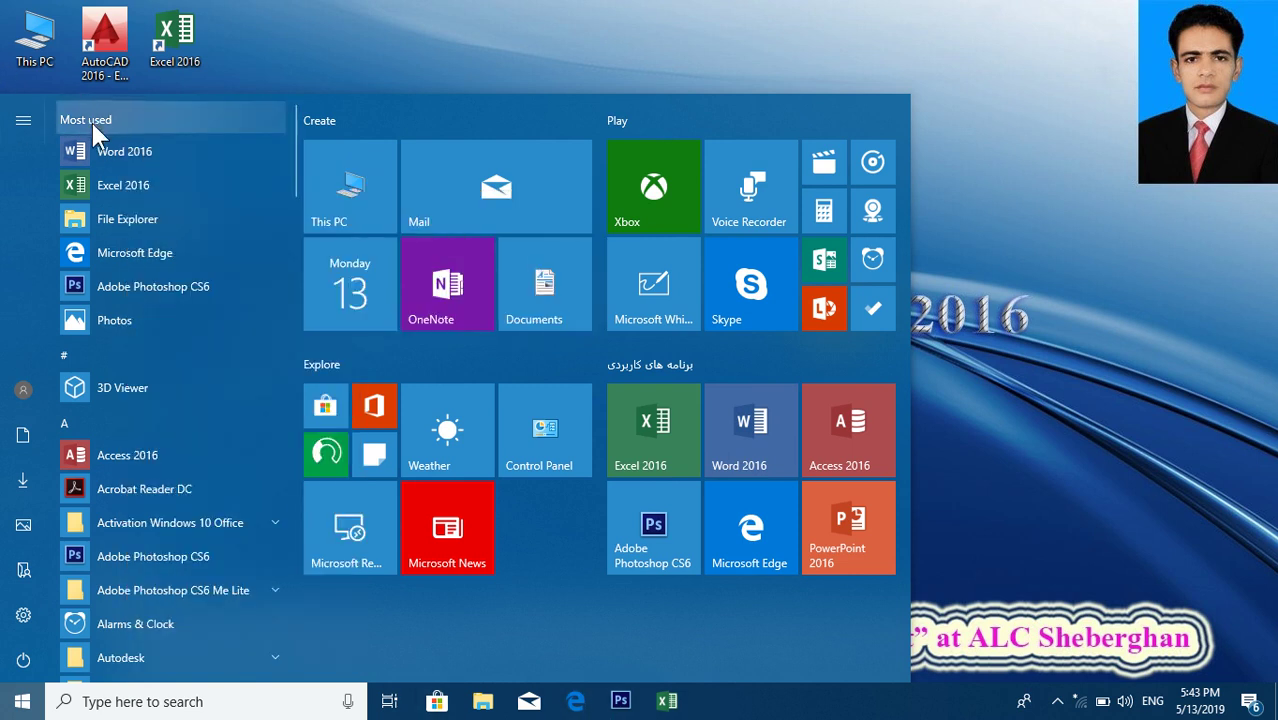
right_click(106, 150)
mouse_move(318, 200)
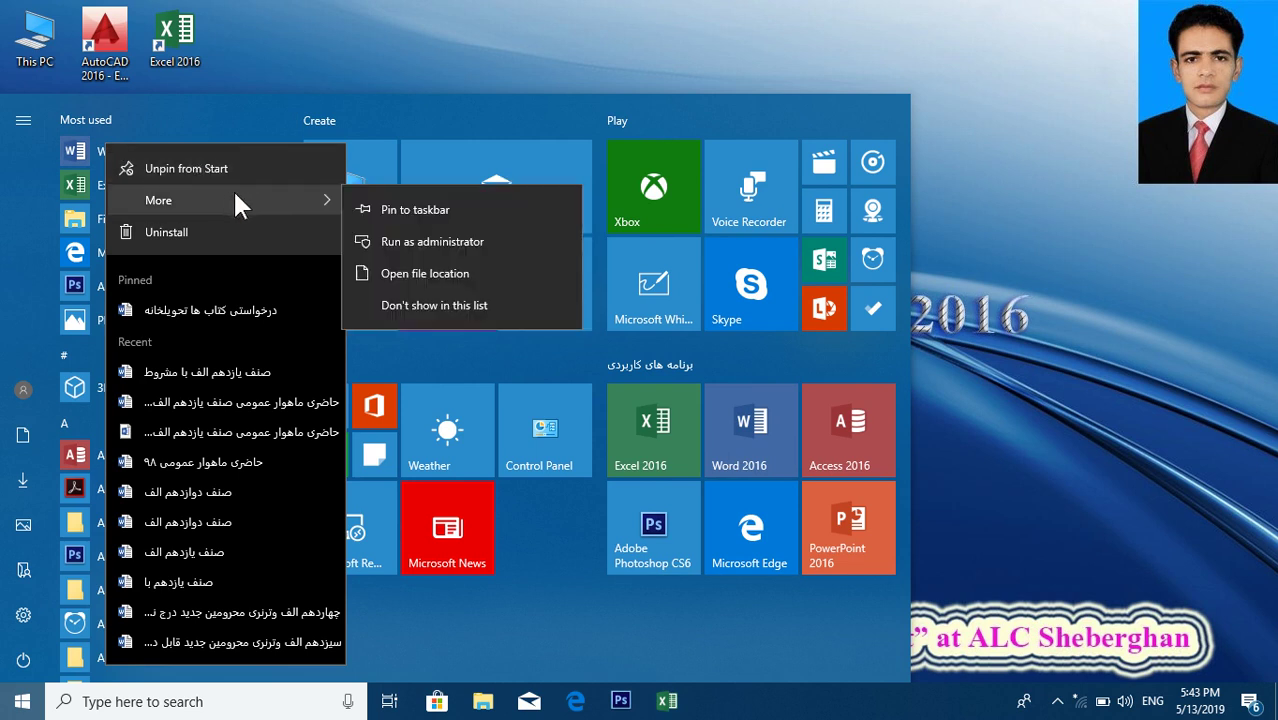
click(428, 209)
click(978, 450)
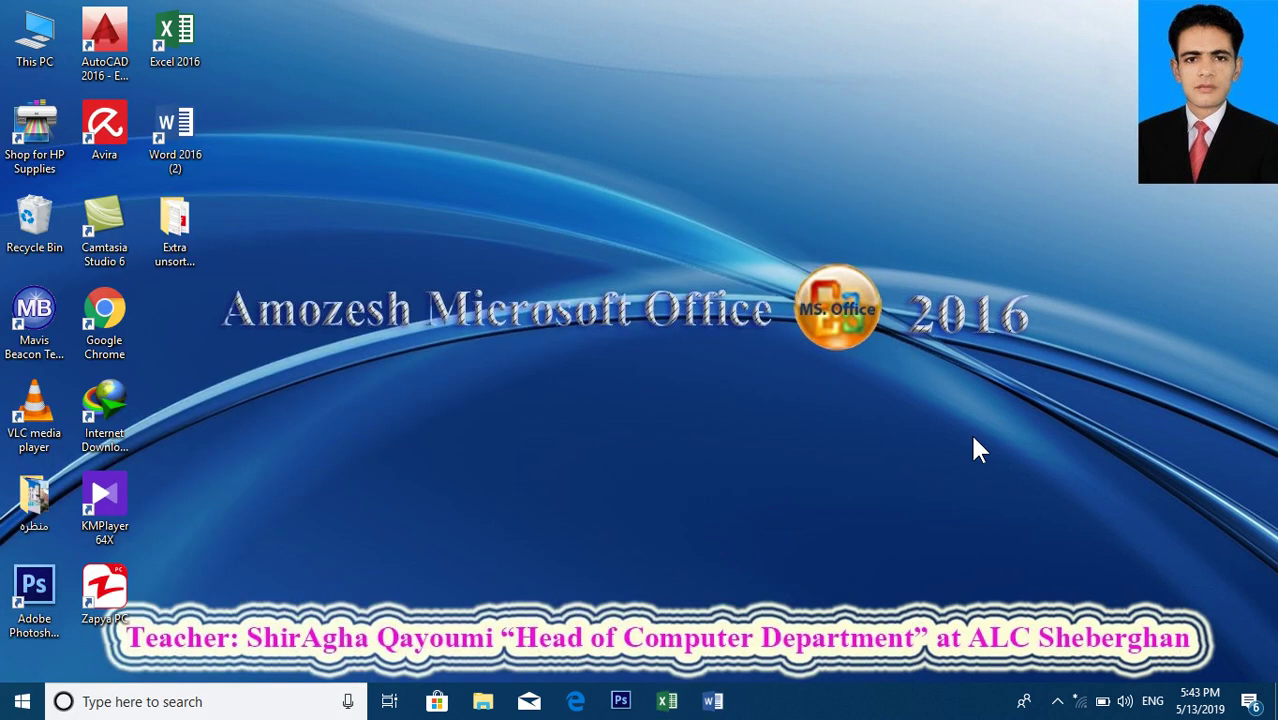
click(714, 701)
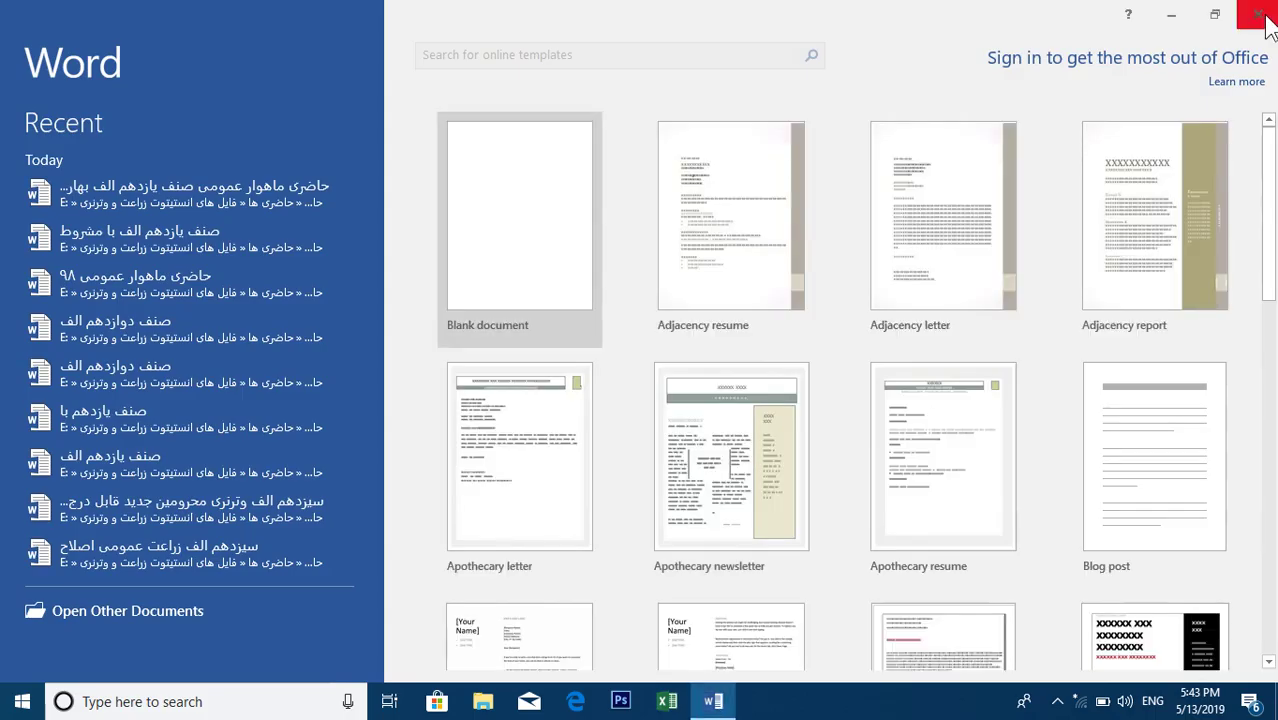
click(1263, 20)
Search for the Run desktop app and pin it to Start
click(22, 701)
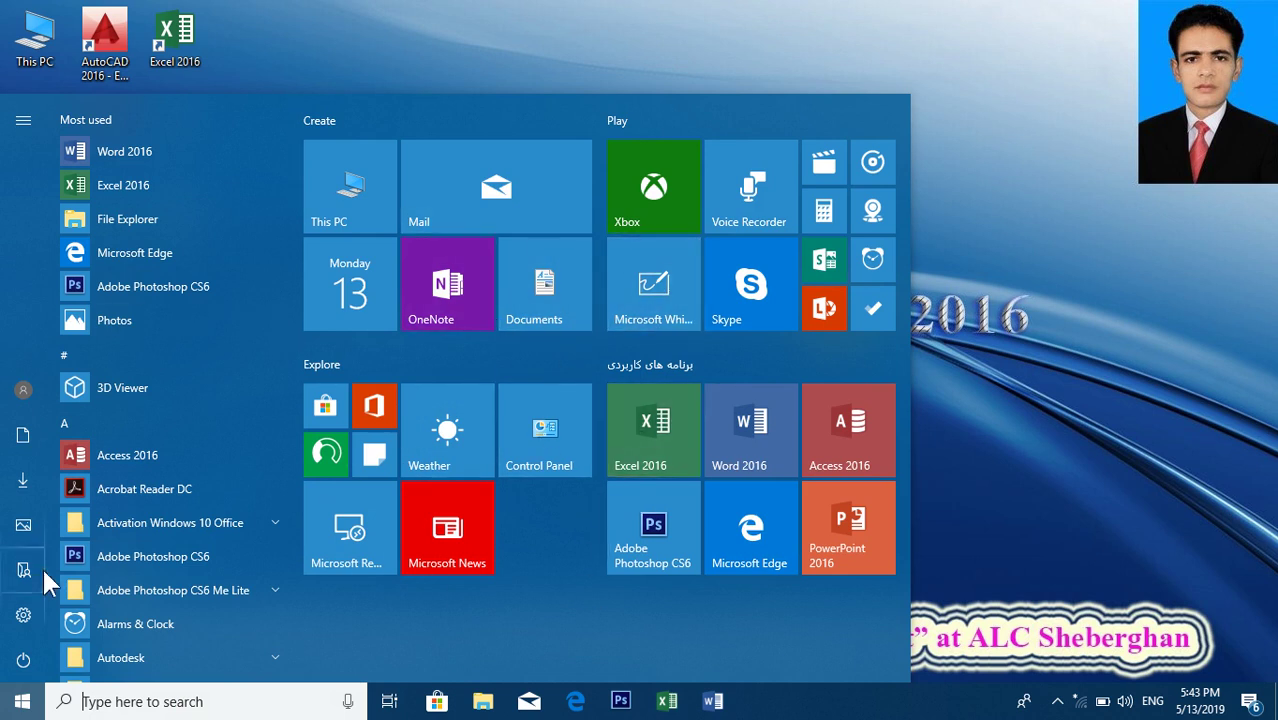
text(rund)
key(BackSpace)
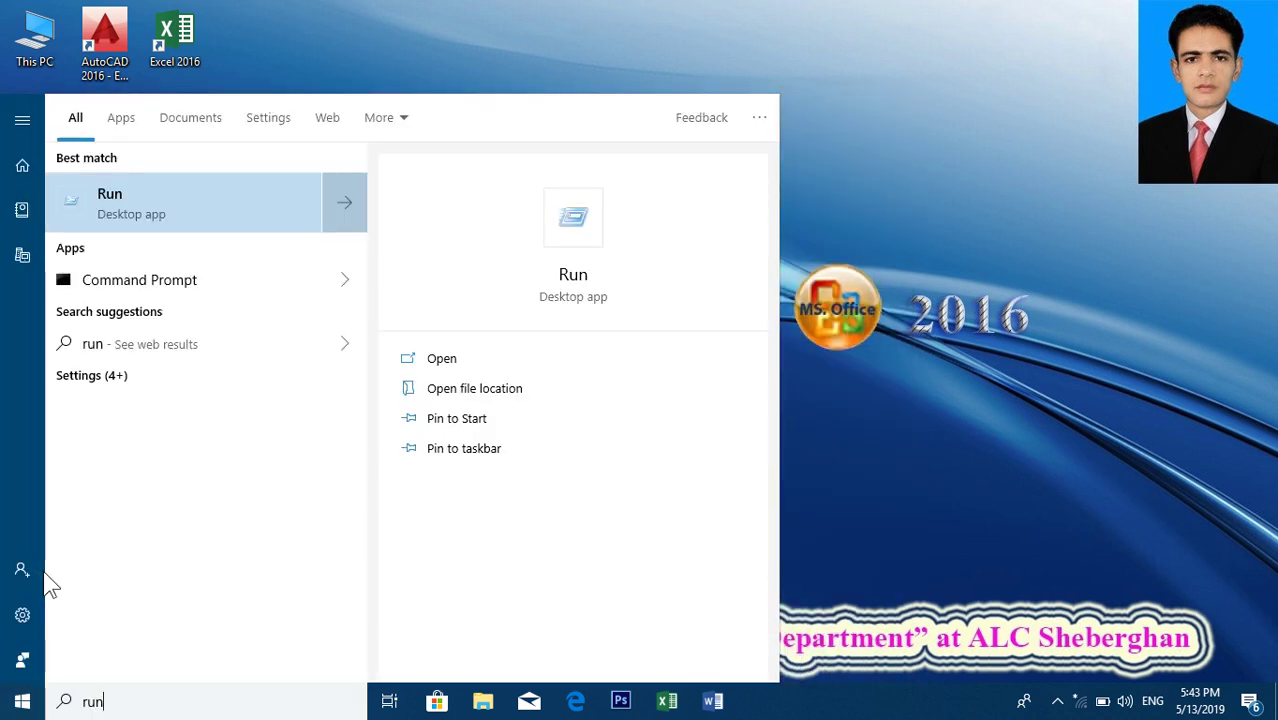
click(166, 213)
right_click(166, 213)
click(246, 282)
click(823, 150)
Open the Run dialog from its pinned Start tile and close it without running anything
click(22, 701)
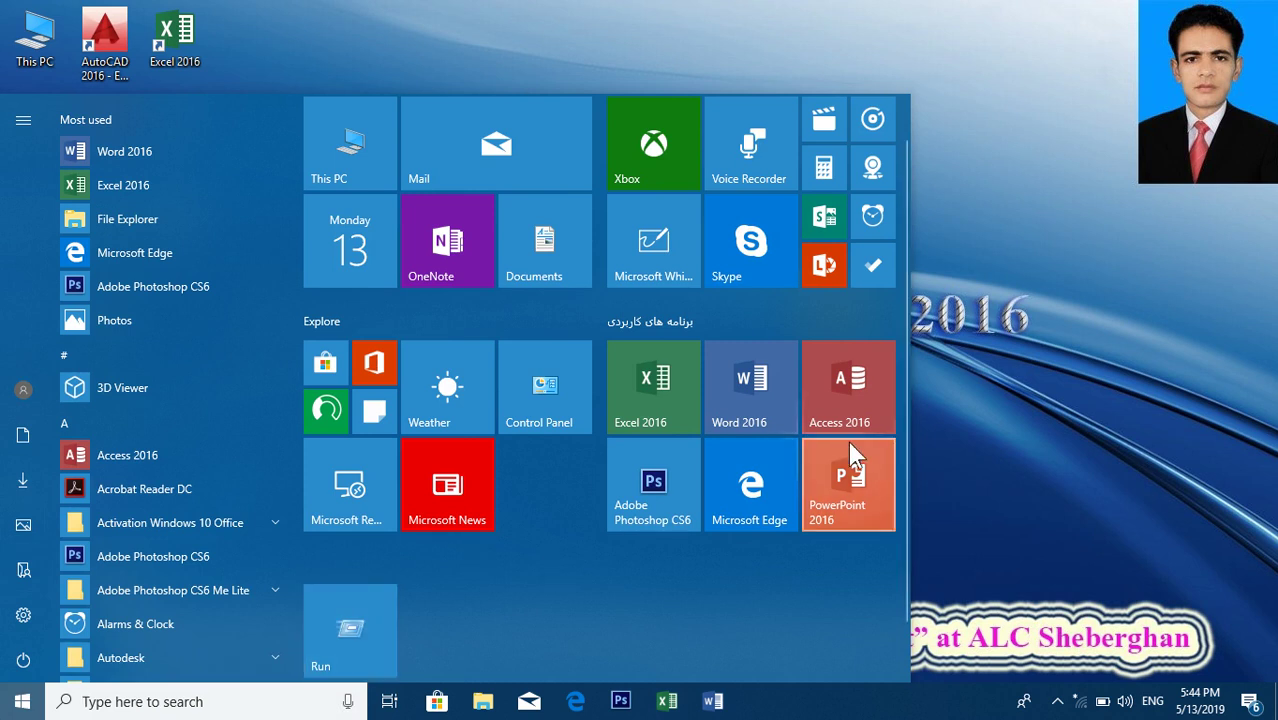
click(352, 670)
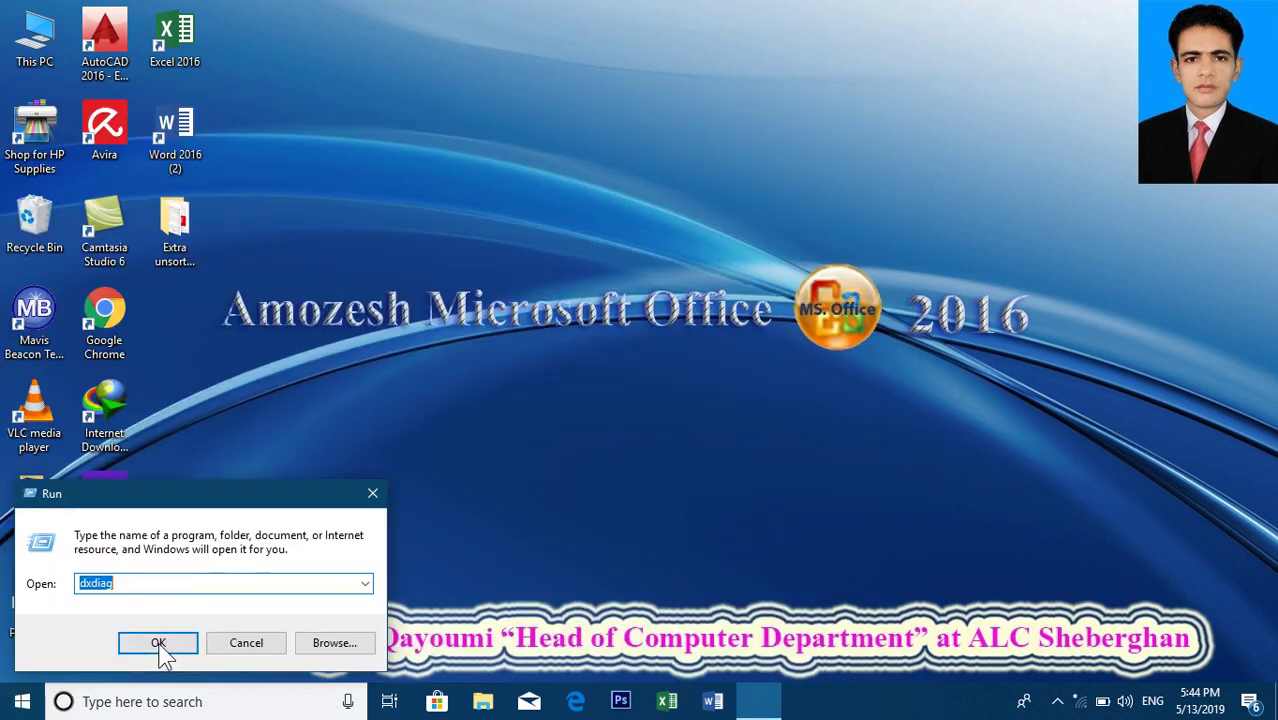
click(372, 494)
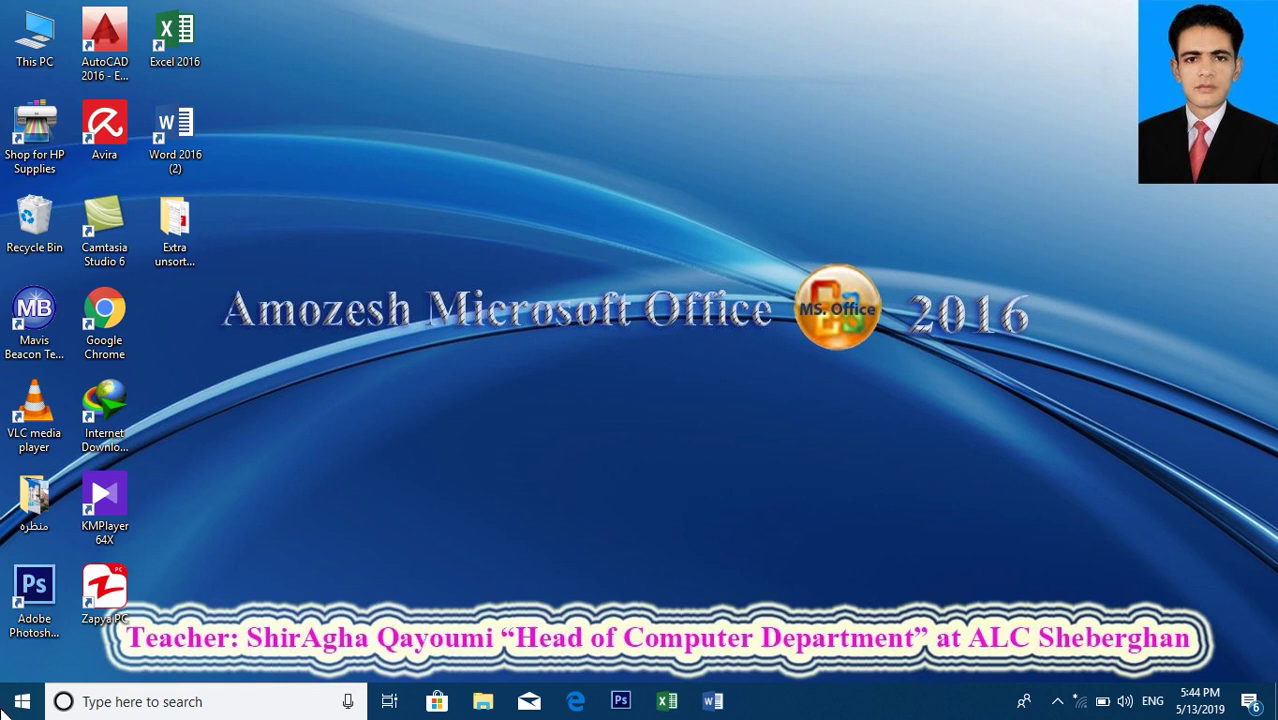
Launch Word by running the command winword, and close Word
key(super)
key(super)
key(super+r)
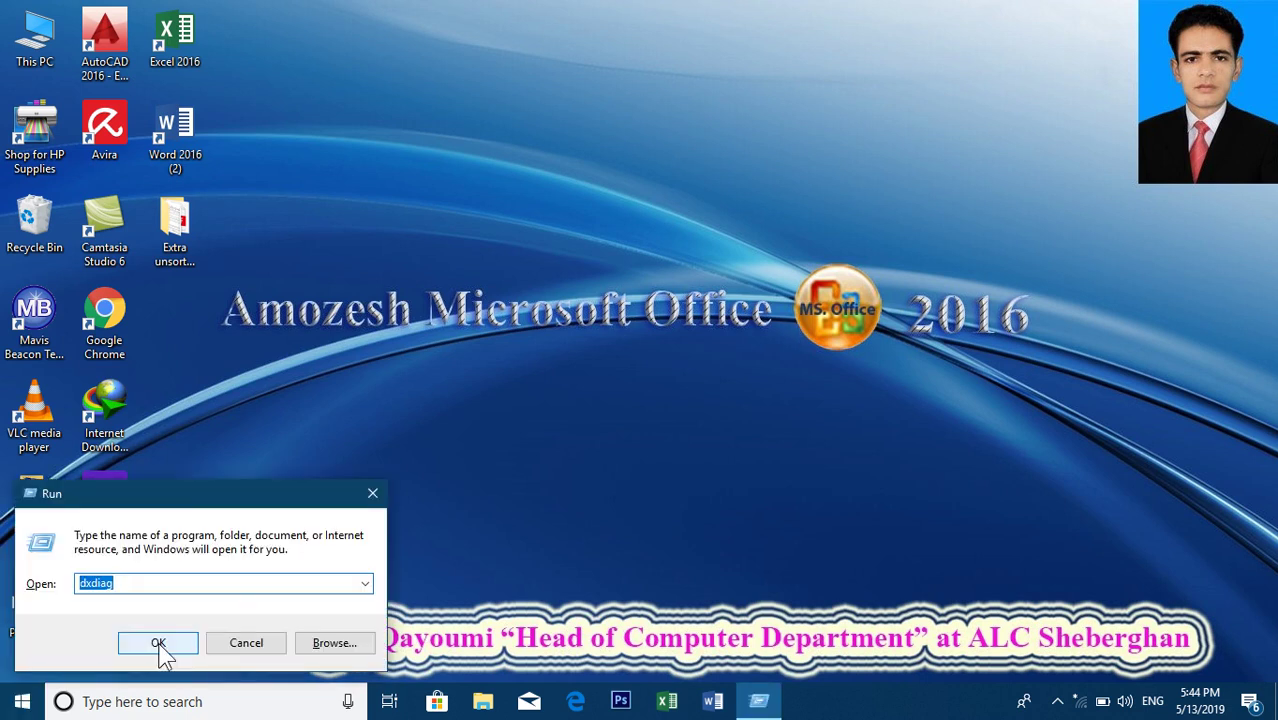
text(winword)
click(175, 642)
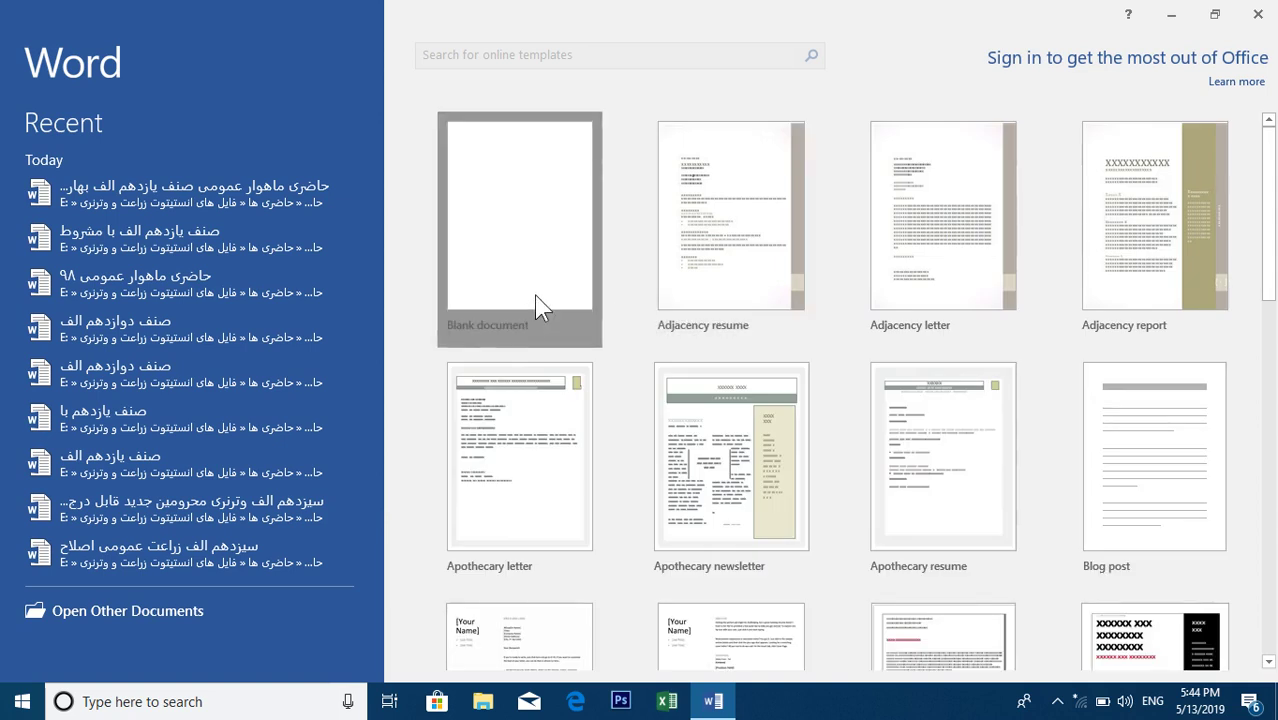
click(536, 307)
click(1260, 14)
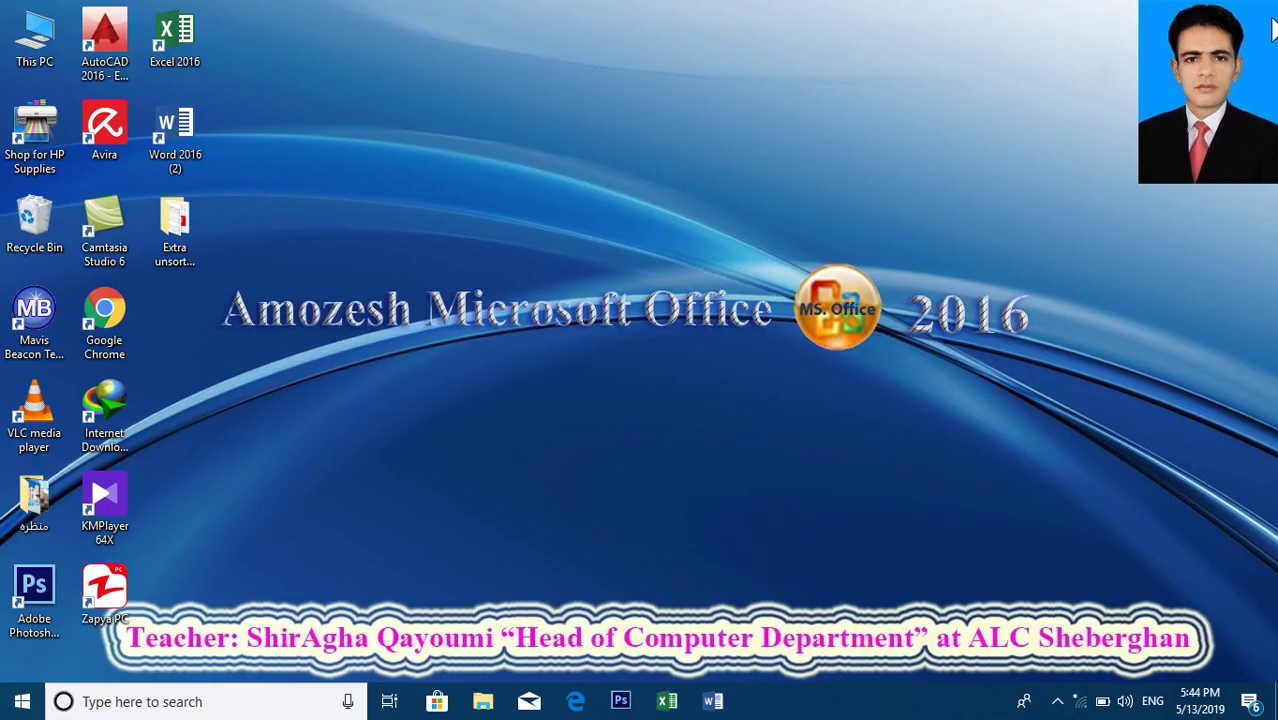
Open the Run dialog's file browser and go to C:\Program Files\Microsoft Office\Office16
click(10, 708)
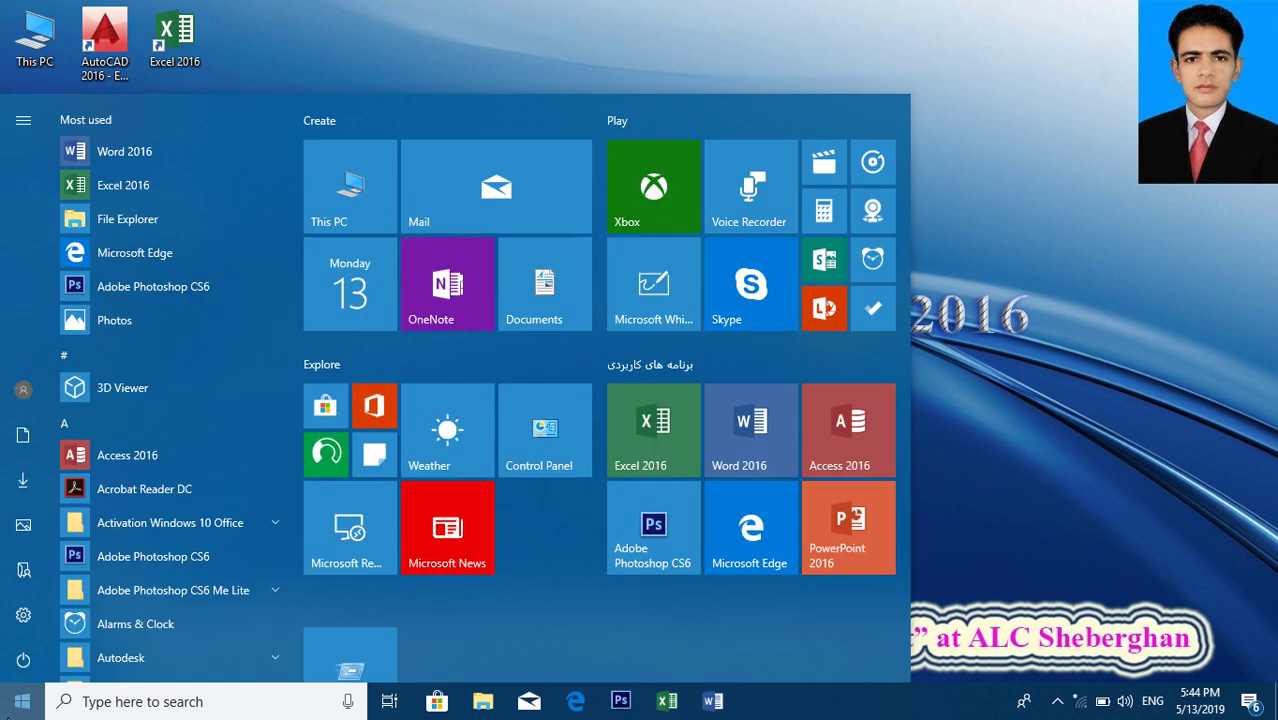
click(1017, 347)
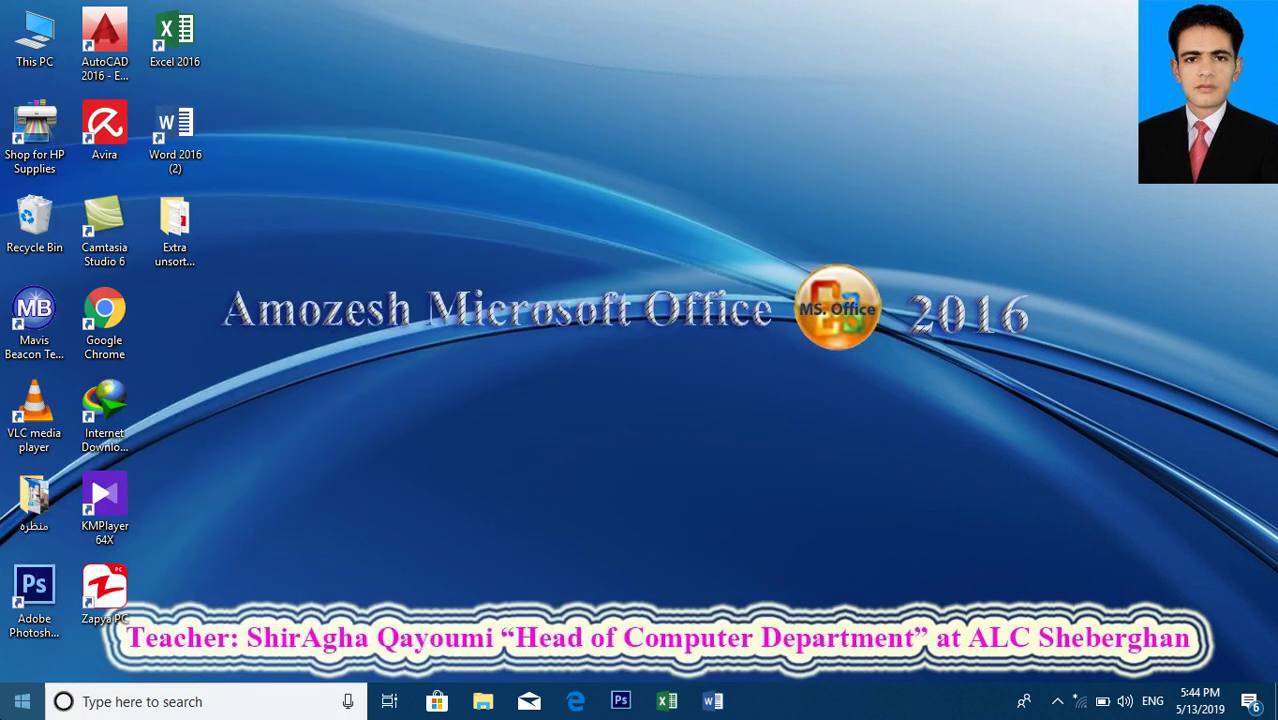
click(22, 701)
click(380, 652)
click(333, 643)
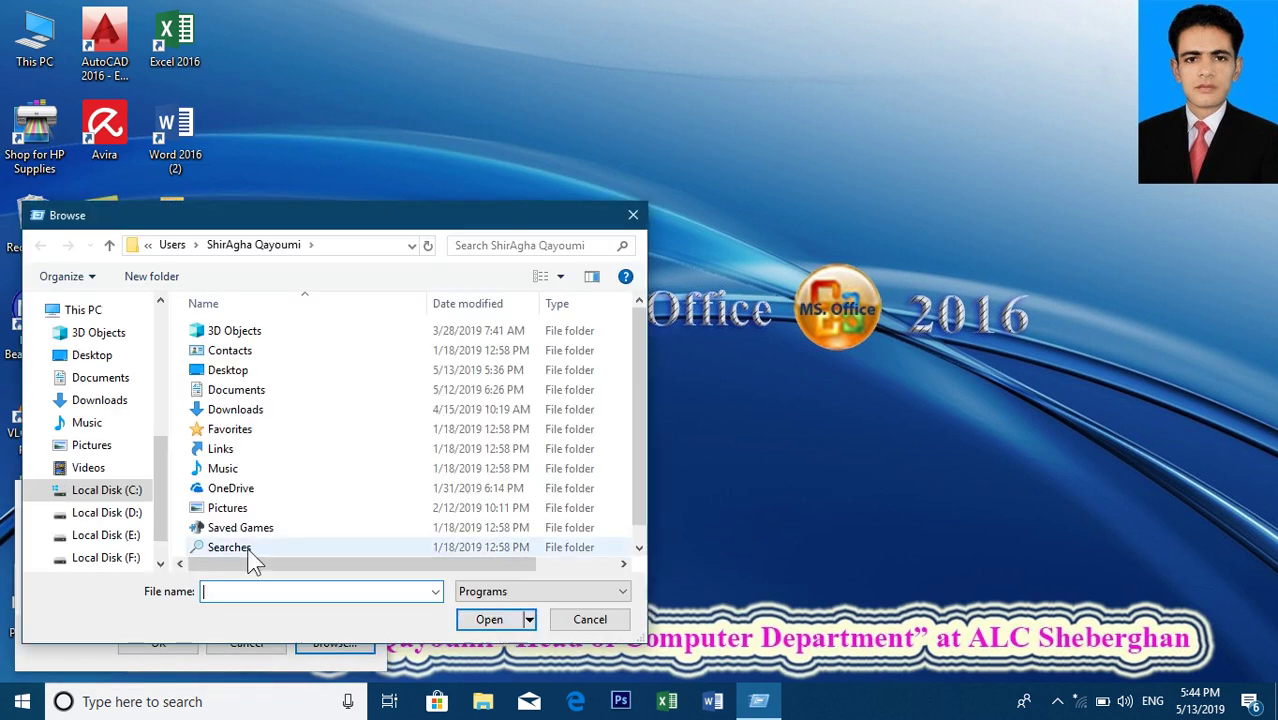
click(120, 490)
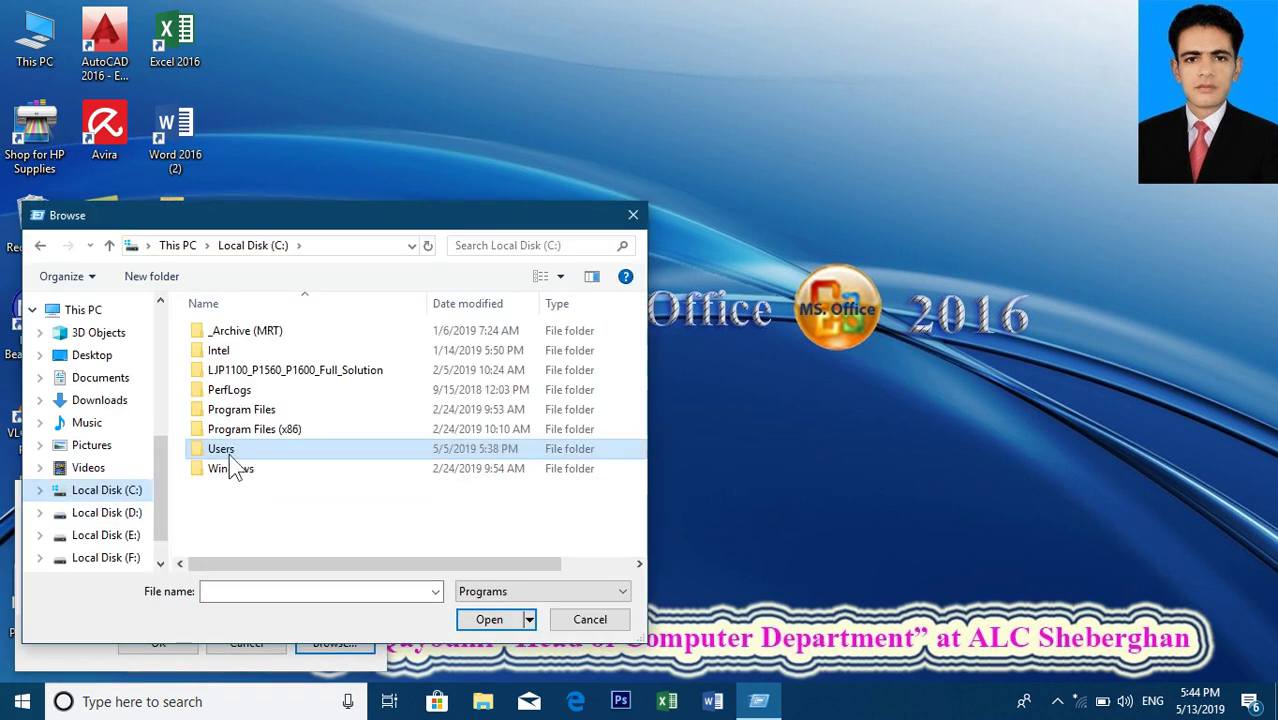
double_click(265, 409)
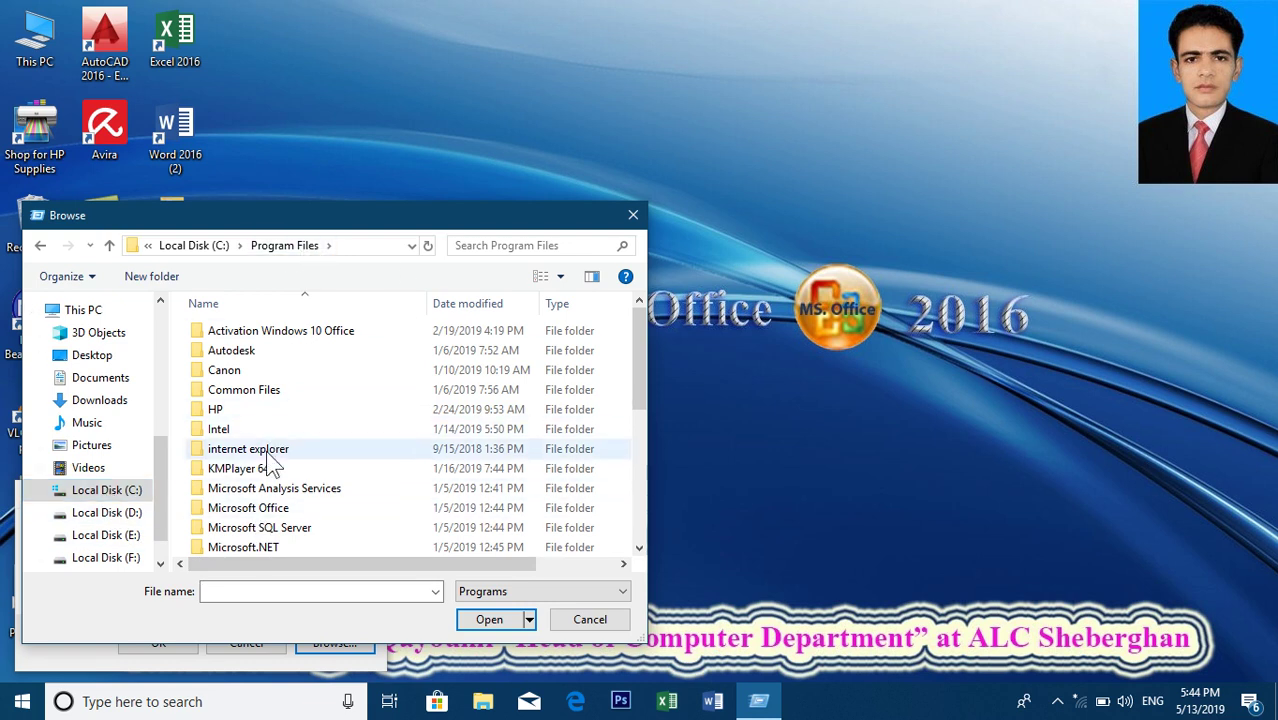
double_click(266, 510)
double_click(238, 369)
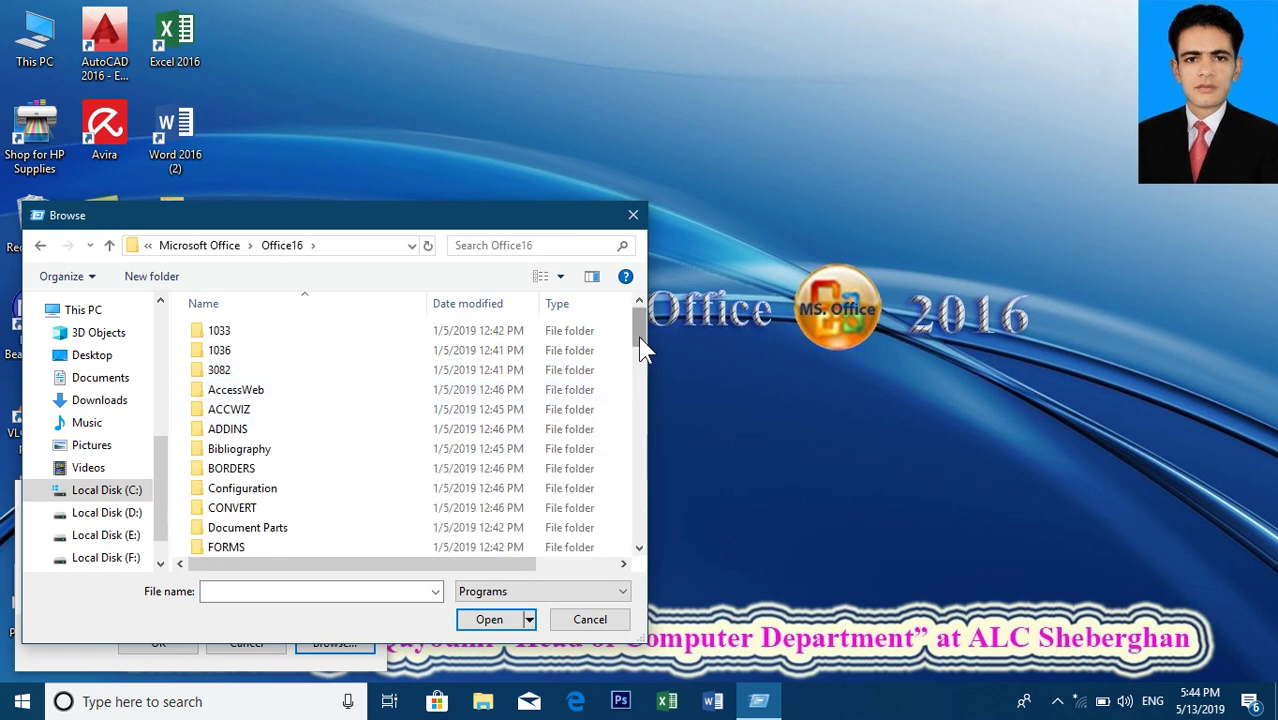
Select the WINWORD application and run it to start Word, and close Word
drag(638, 334, 608, 542)
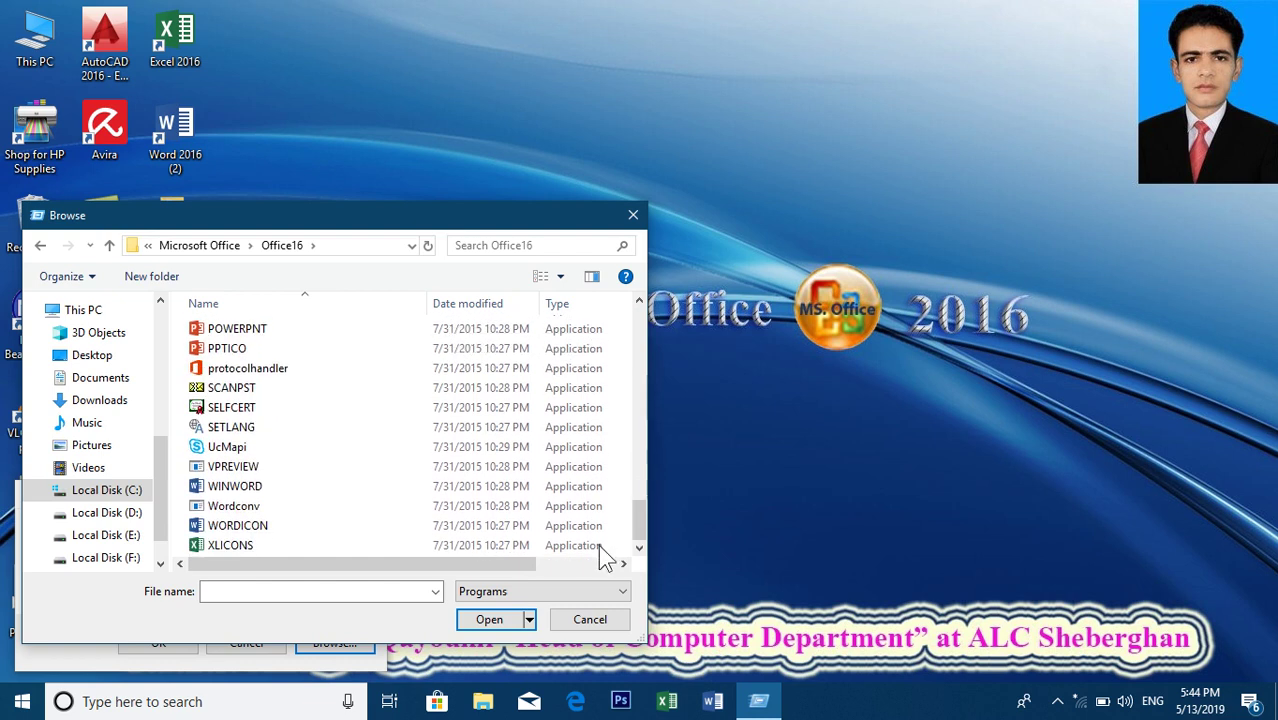
click(560, 486)
click(489, 619)
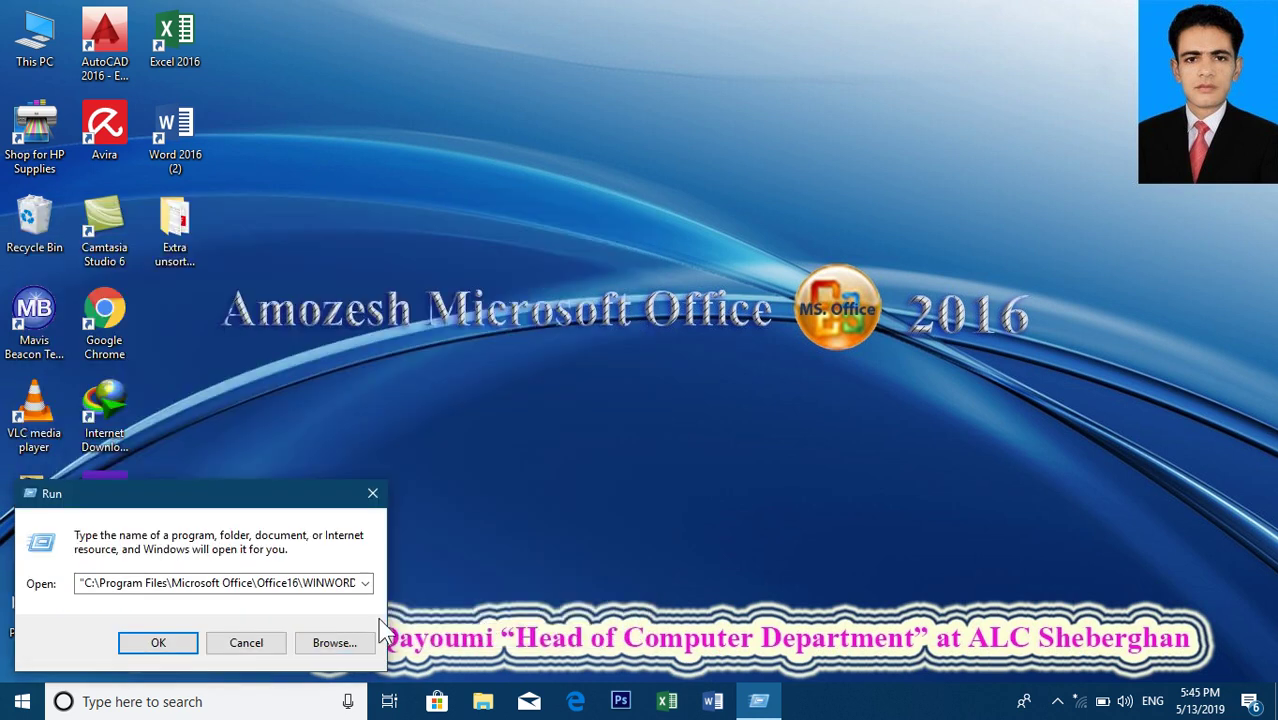
click(193, 645)
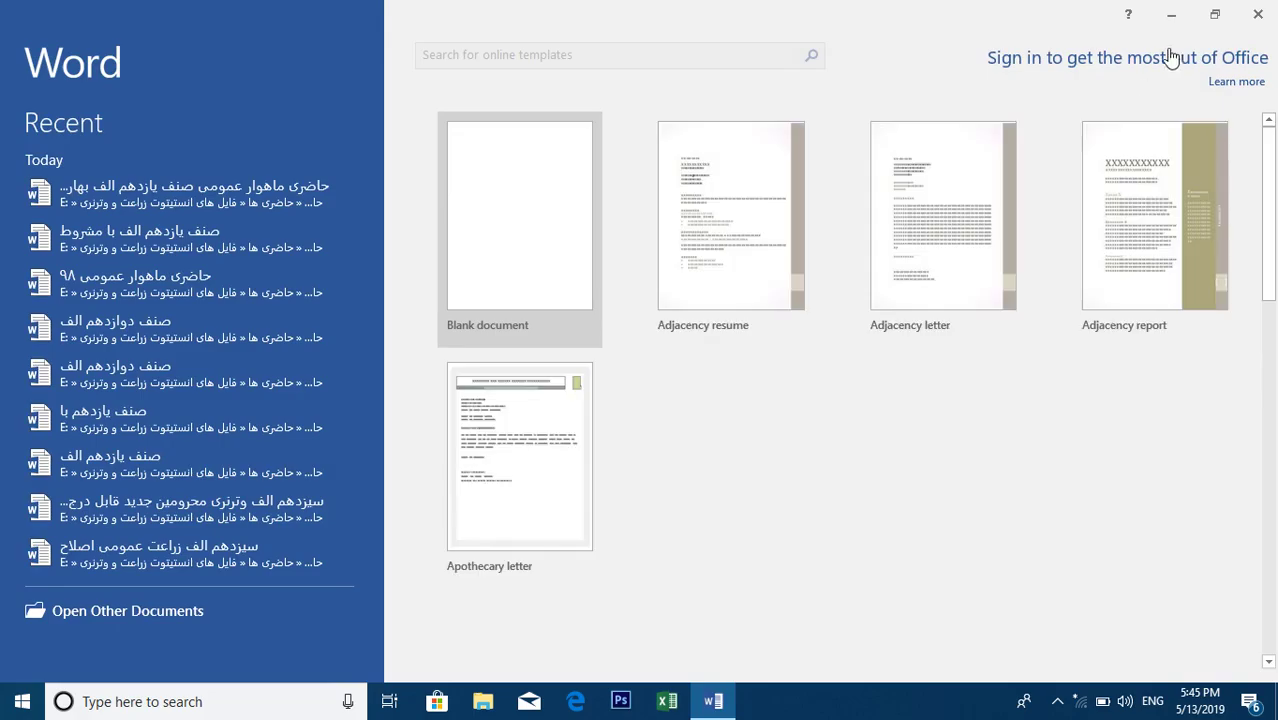
click(1258, 16)
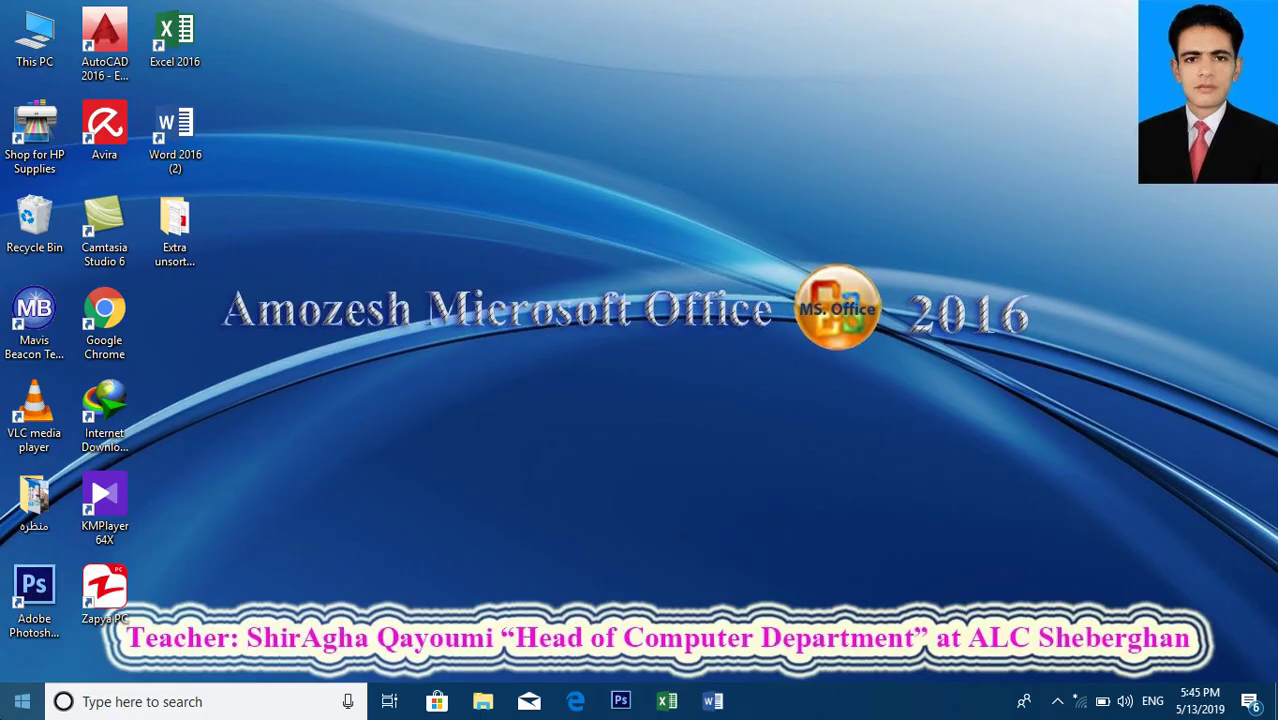
Launch Word by reusing the winword entry from the Run dialog's command history, and close Word
click(22, 701)
click(345, 660)
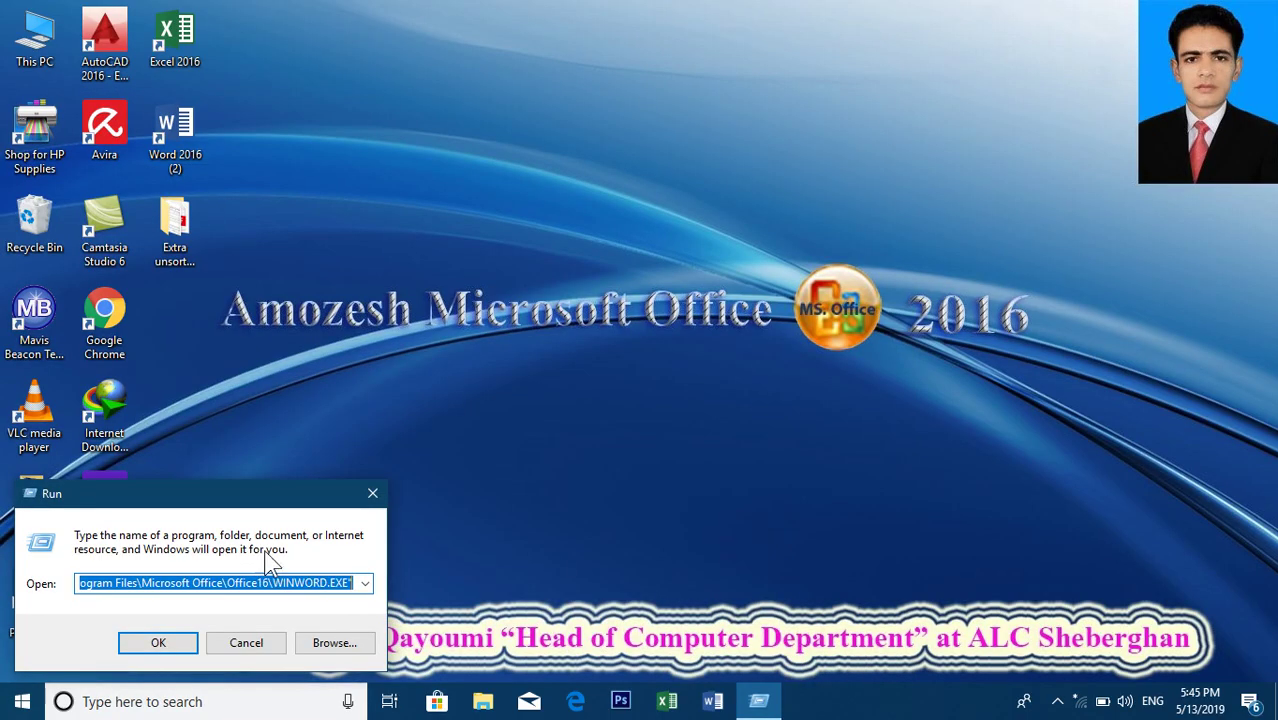
click(370, 587)
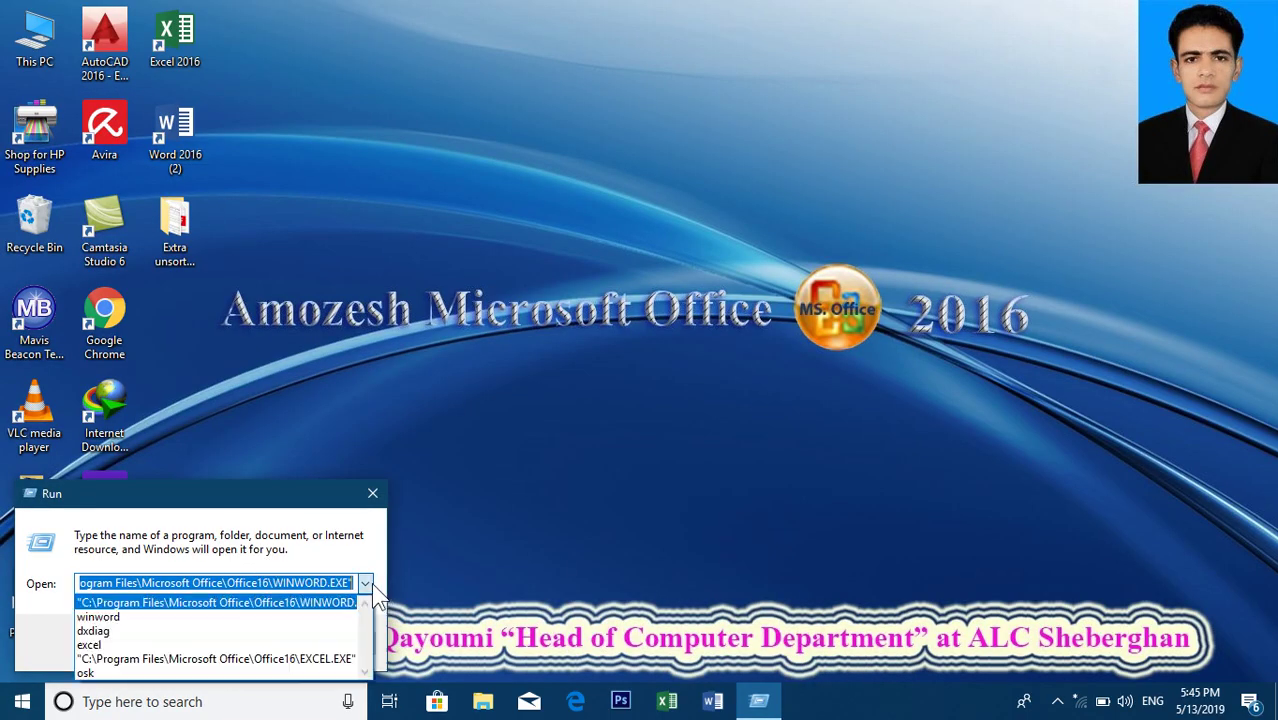
click(270, 617)
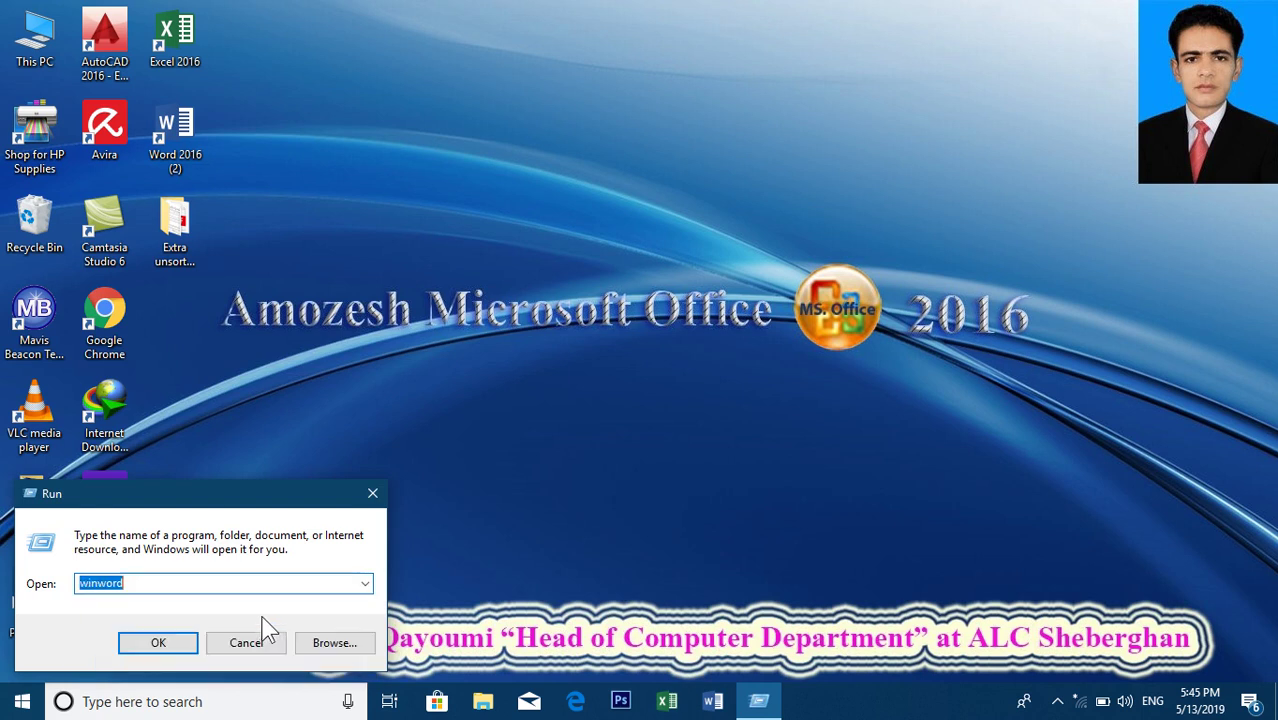
click(150, 642)
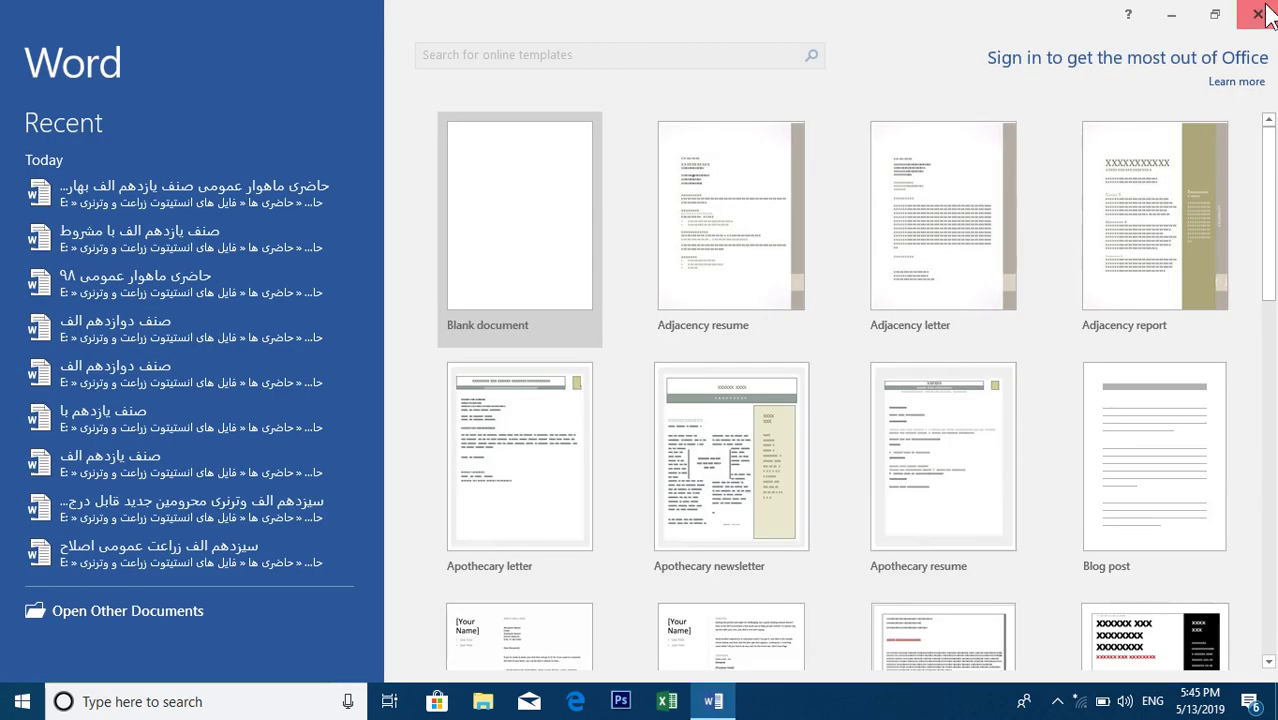
click(1255, 10)
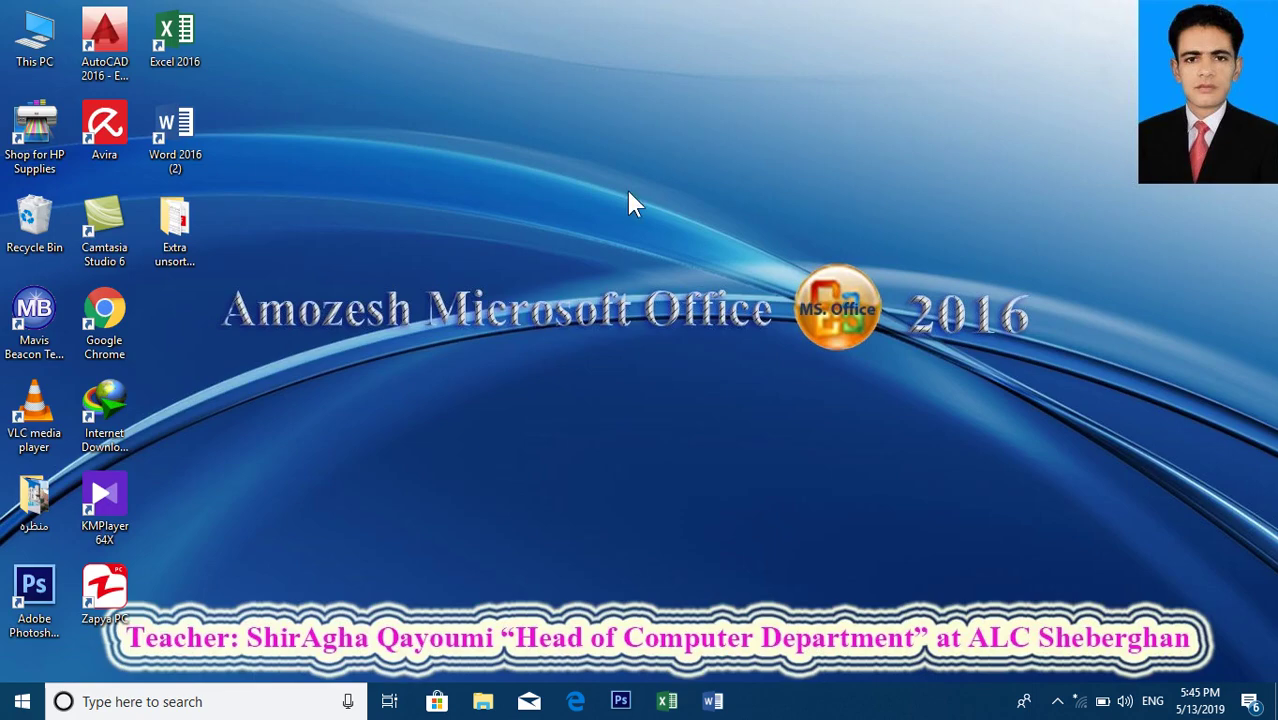
Create a Microsoft Word document named A on the desktop, and open it in Word before closing it
right_click(416, 204)
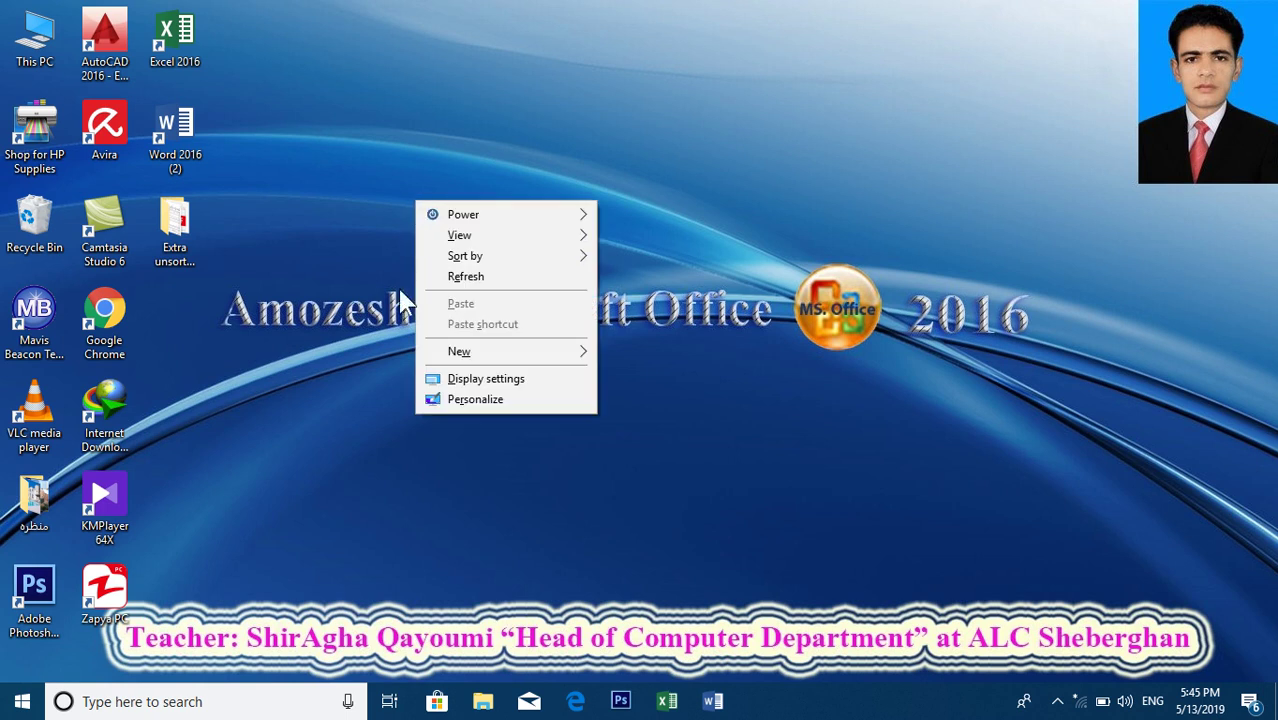
mouse_move(490, 362)
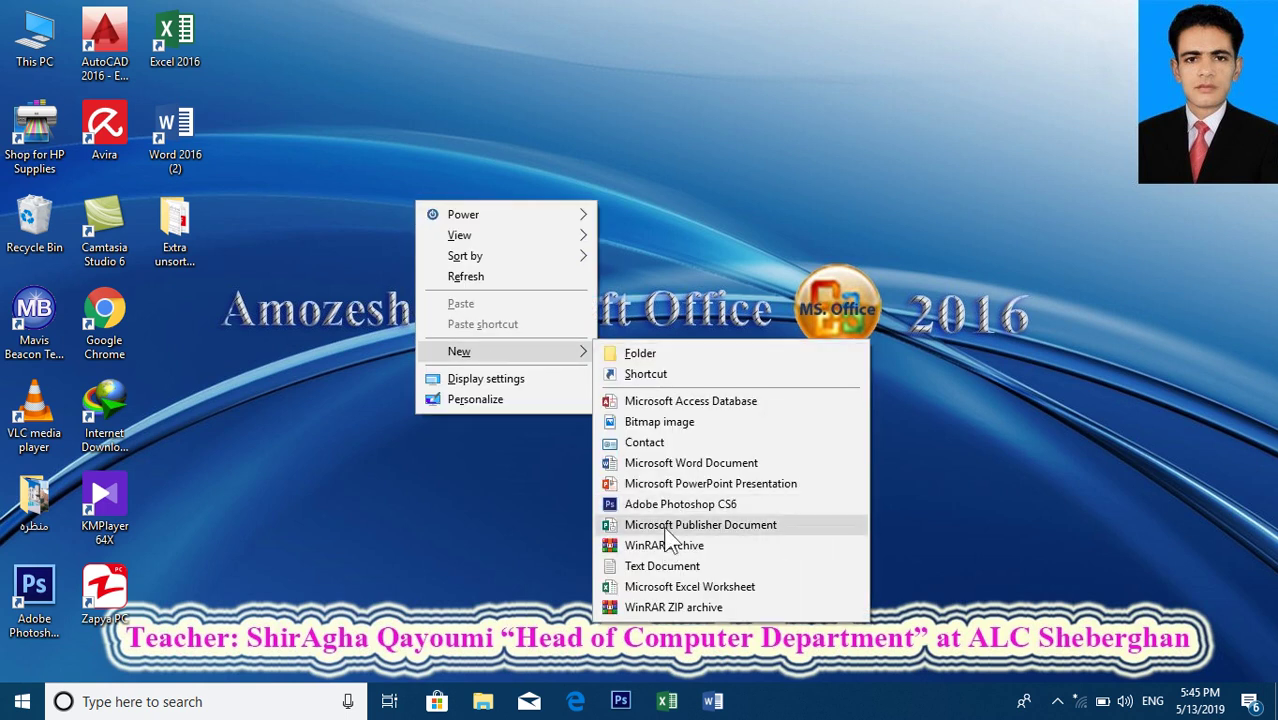
click(690, 466)
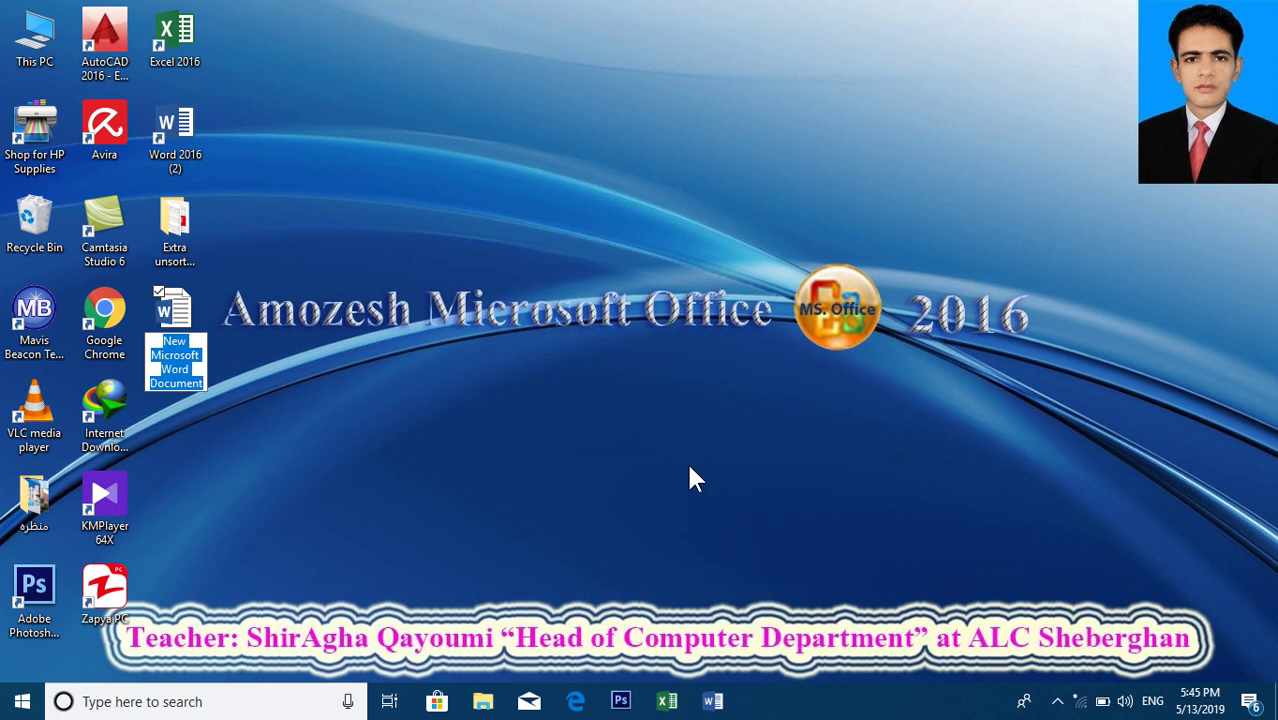
text(A)
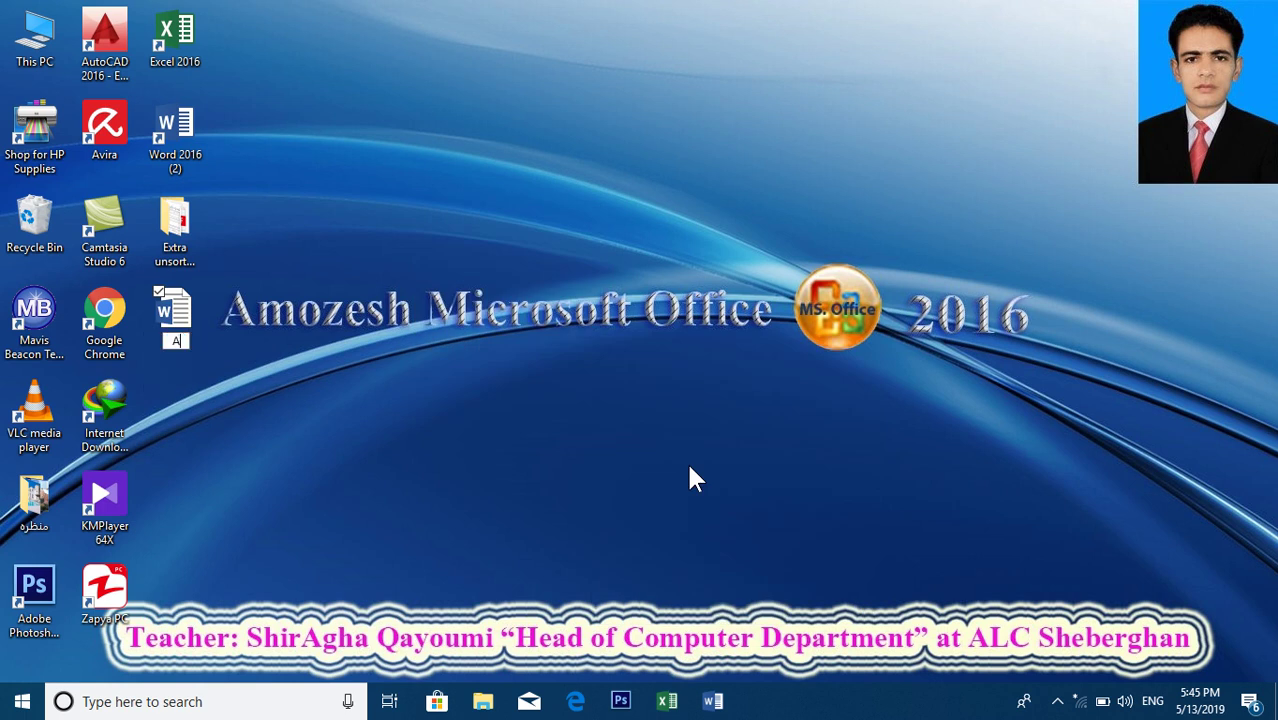
key(Return)
double_click(177, 318)
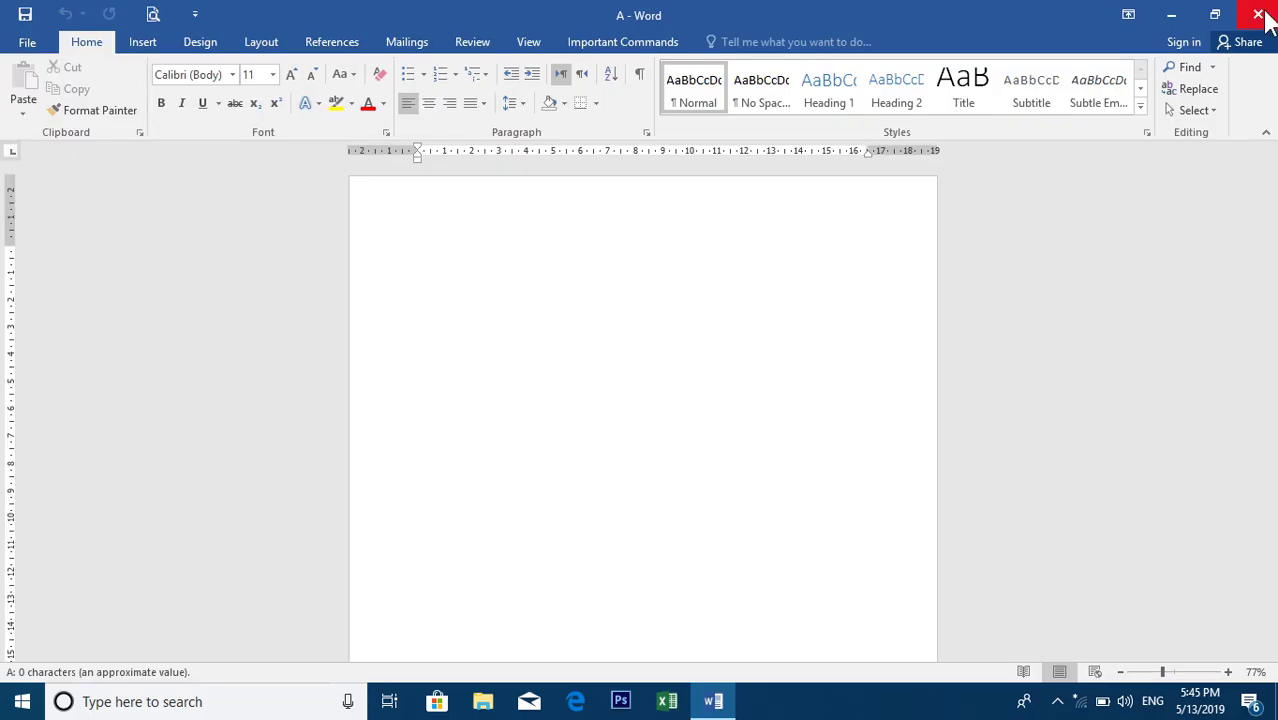
click(1259, 14)
right_click(501, 220)
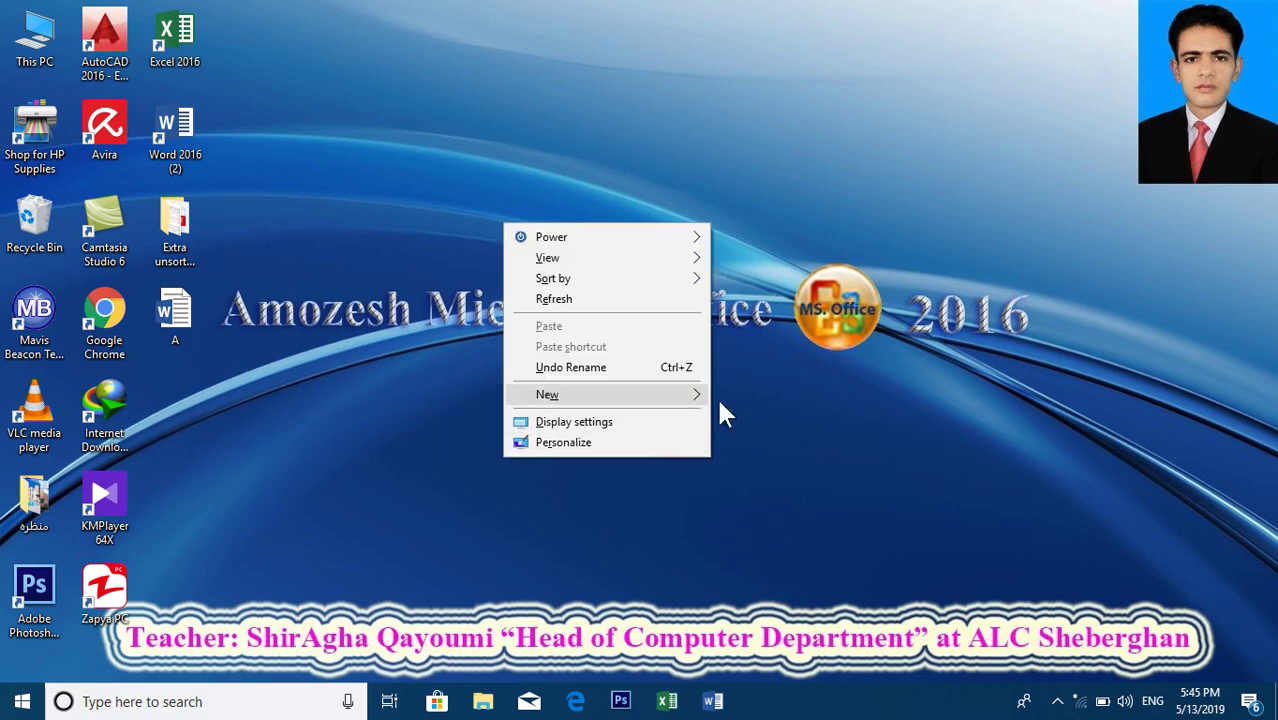
mouse_move(705, 396)
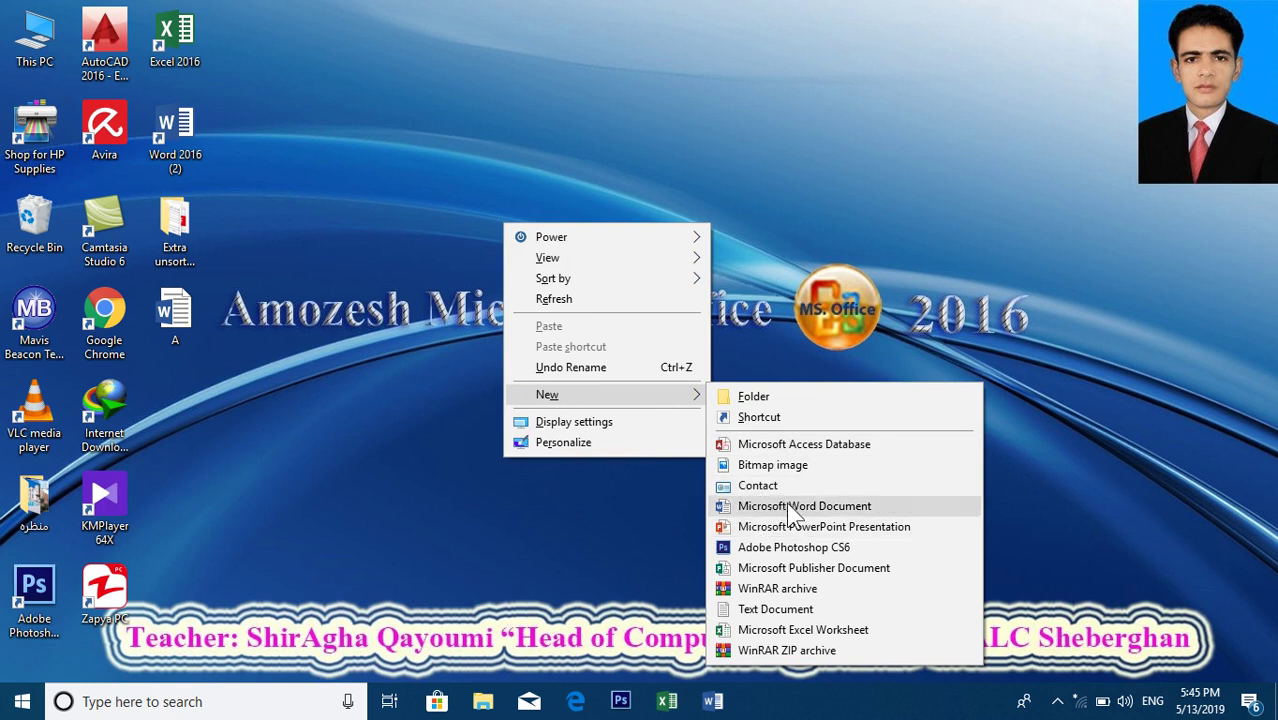
click(278, 362)
Launch Word from Command Prompt with the command start Winword, and close both Word and Command Prompt
click(22, 701)
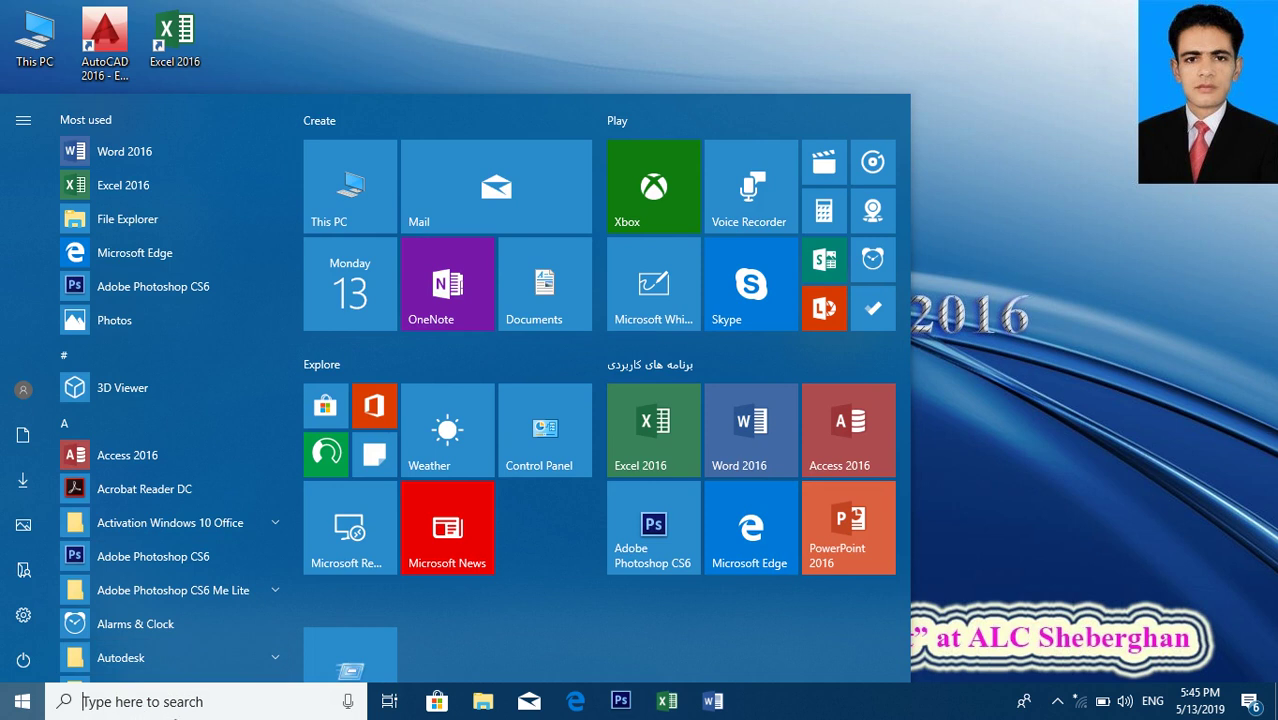
text(cmd)
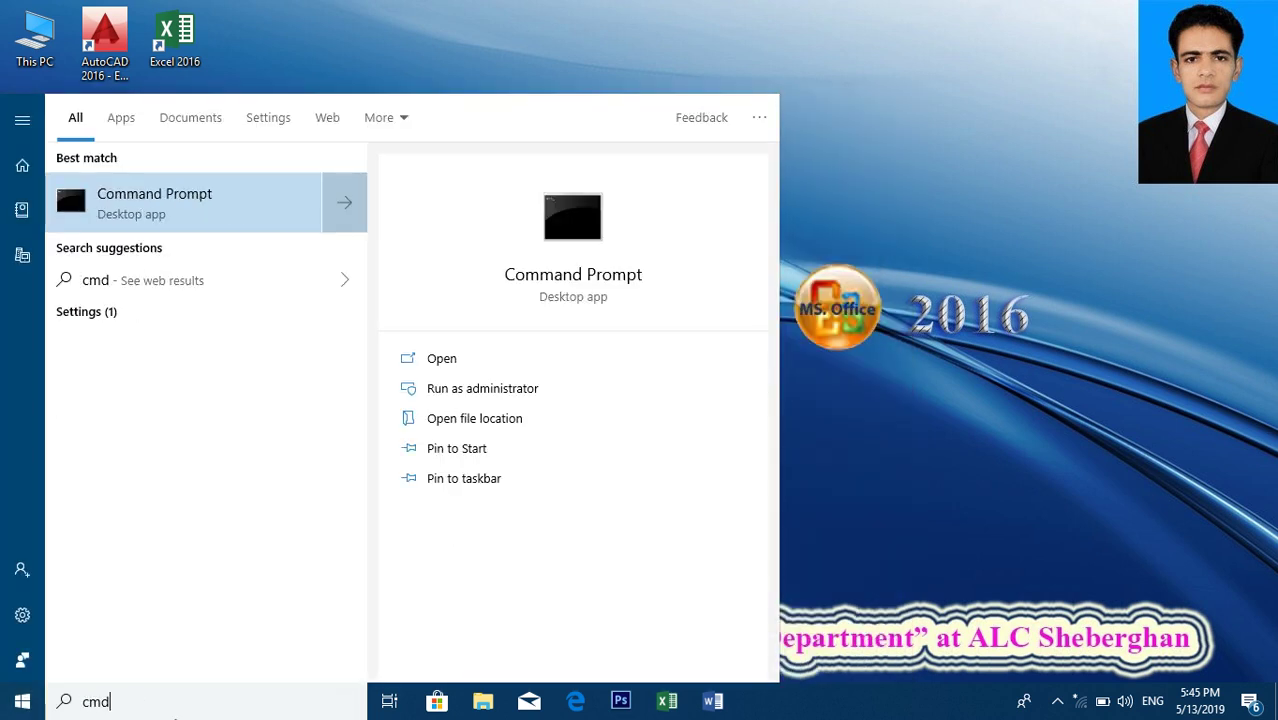
key(Return)
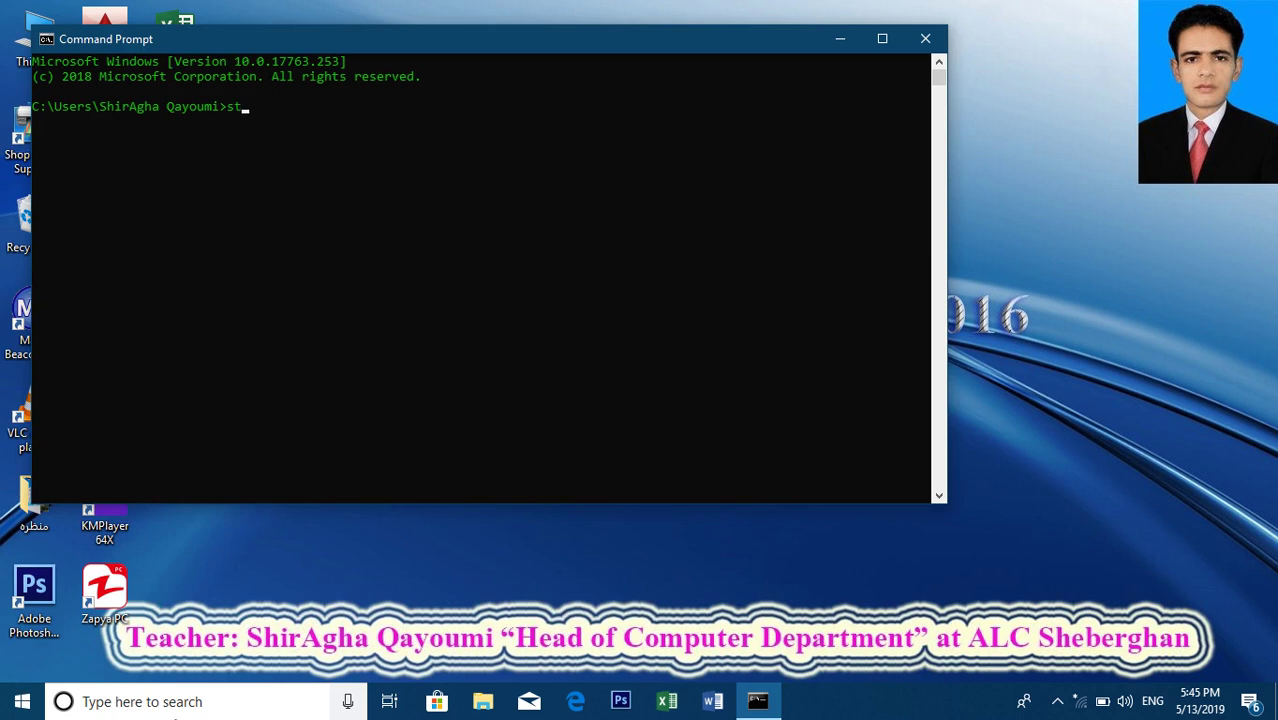
text(start Winword)
key(Return)
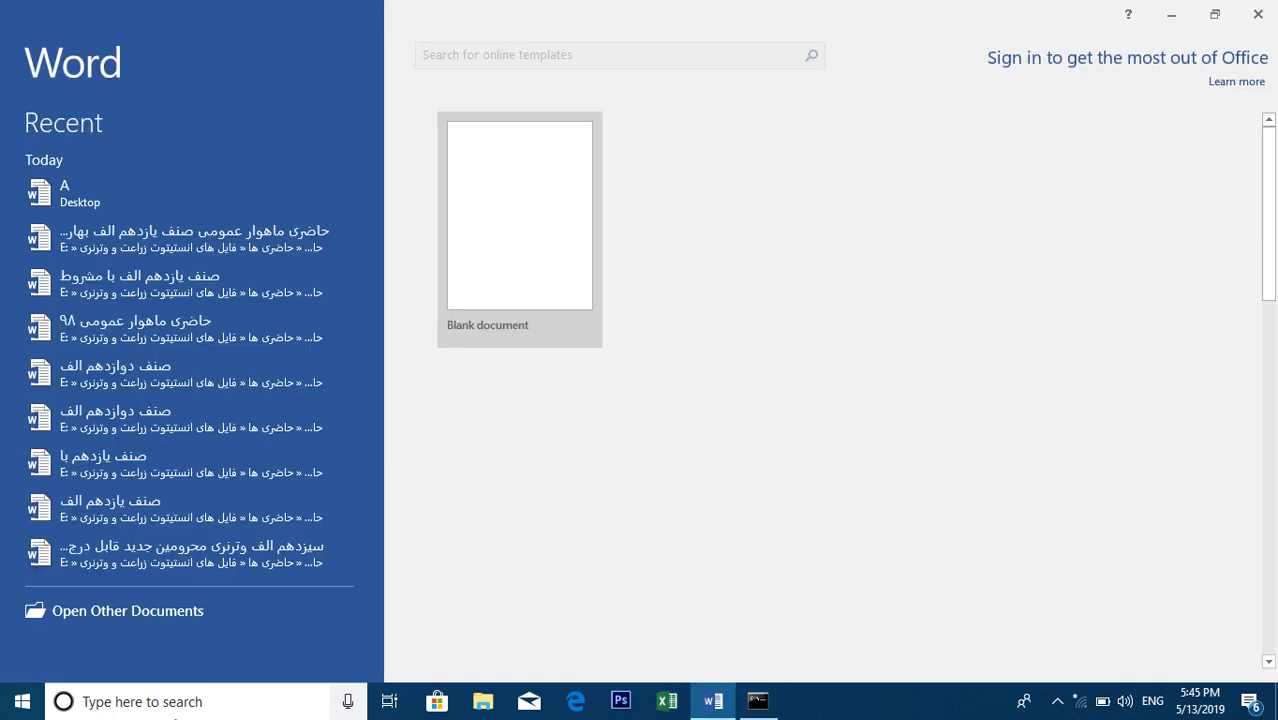
click(1257, 14)
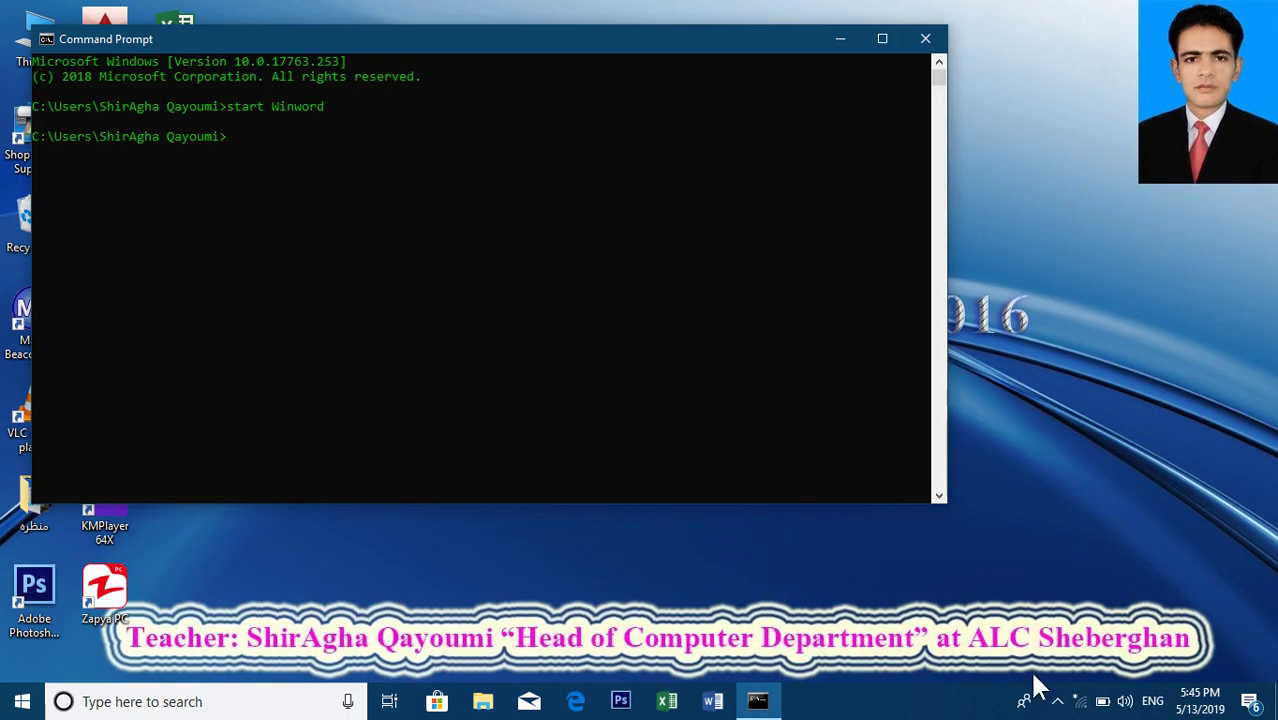
click(925, 39)
click(1055, 701)
click(1055, 701)
click(1055, 701)
click(1040, 664)
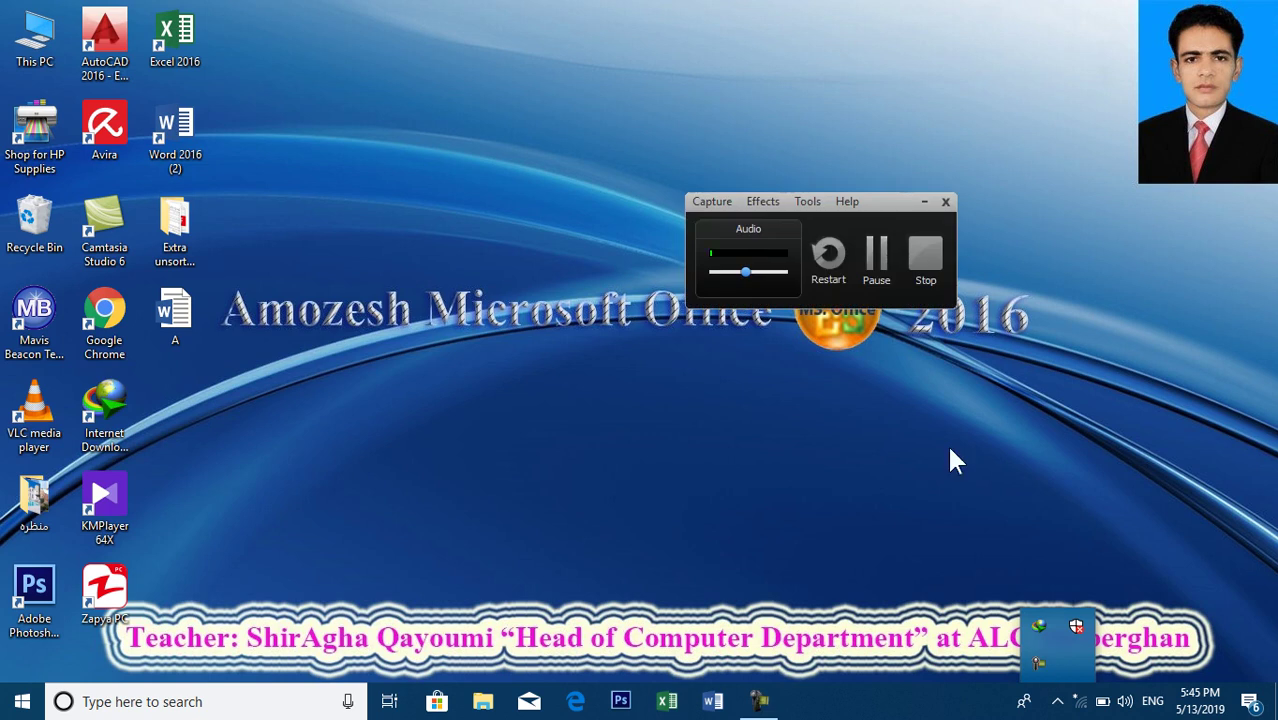
click(880, 258)
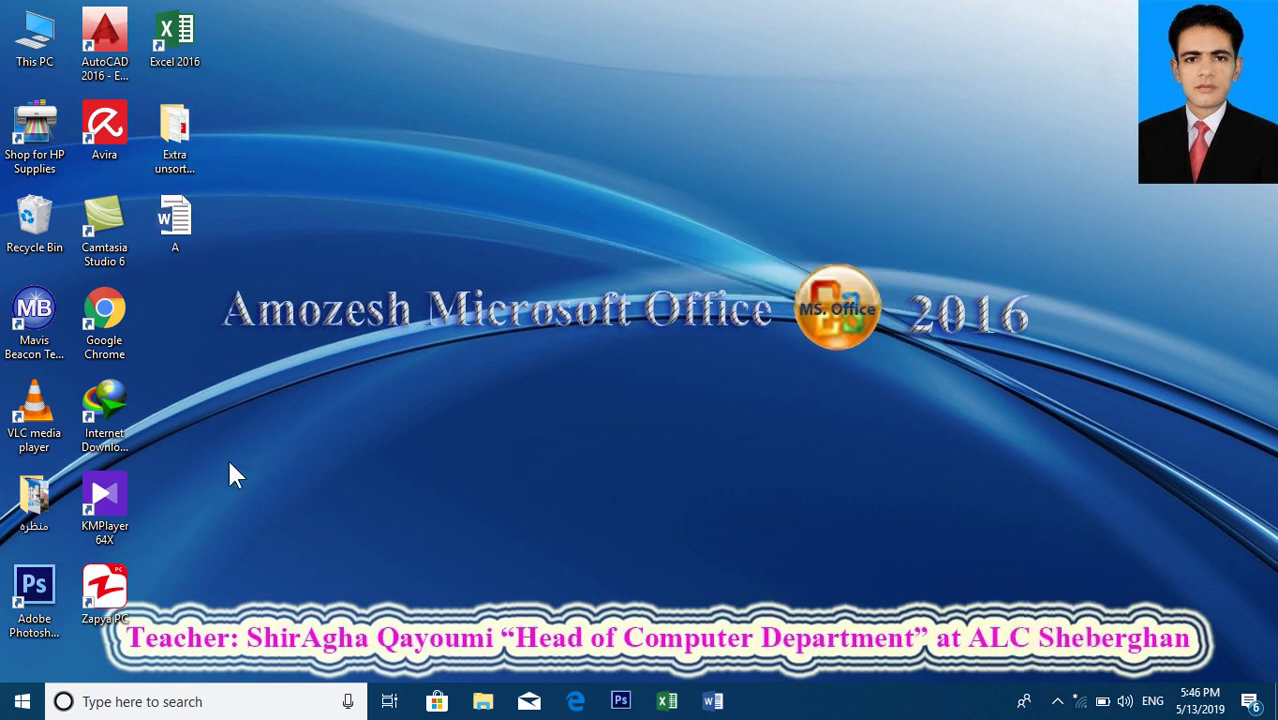
click(1057, 701)
click(1040, 664)
click(879, 258)
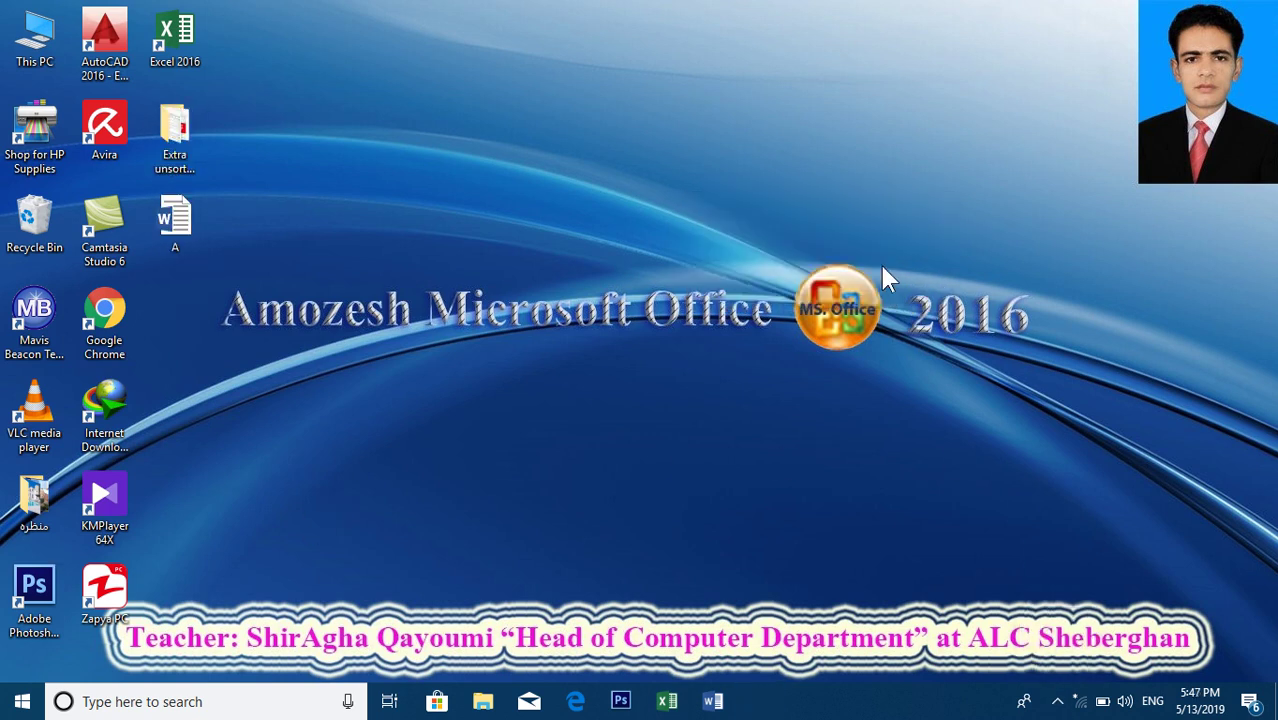
Add a Word 2016 shortcut to the desktop from the Start apps, and launch Word with it before closing Word
key(super)
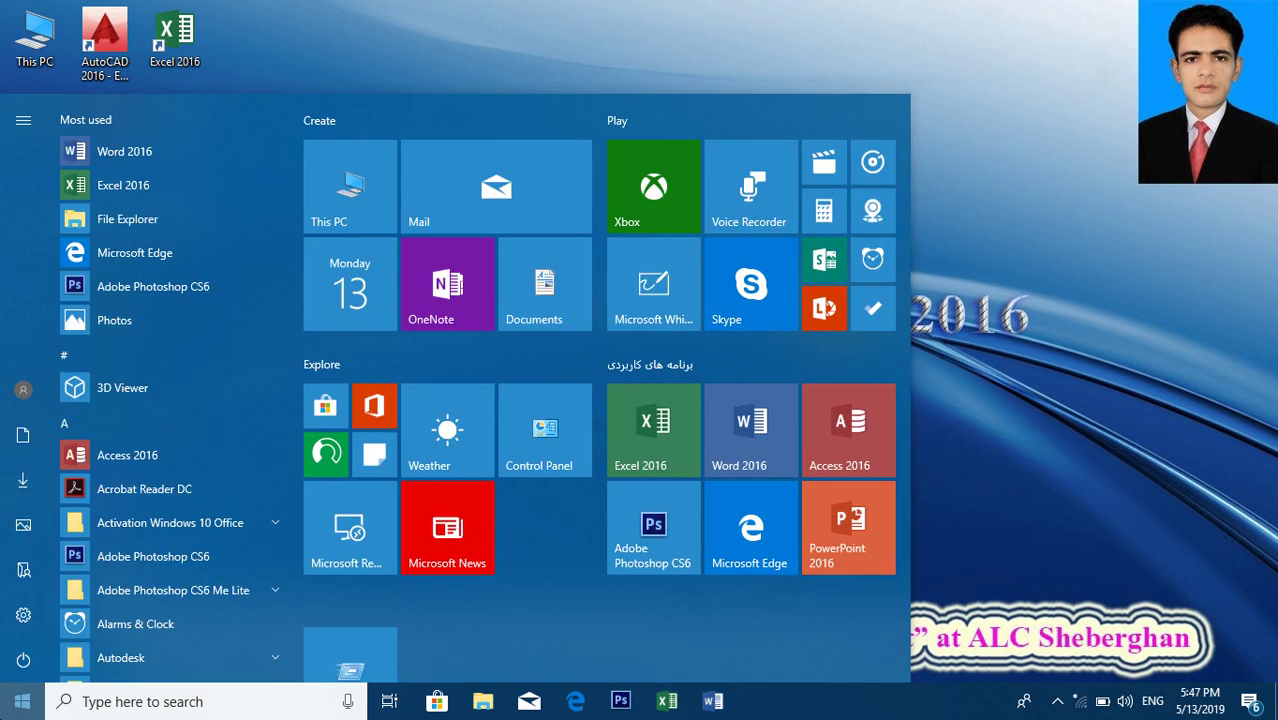
click(348, 10)
click(22, 701)
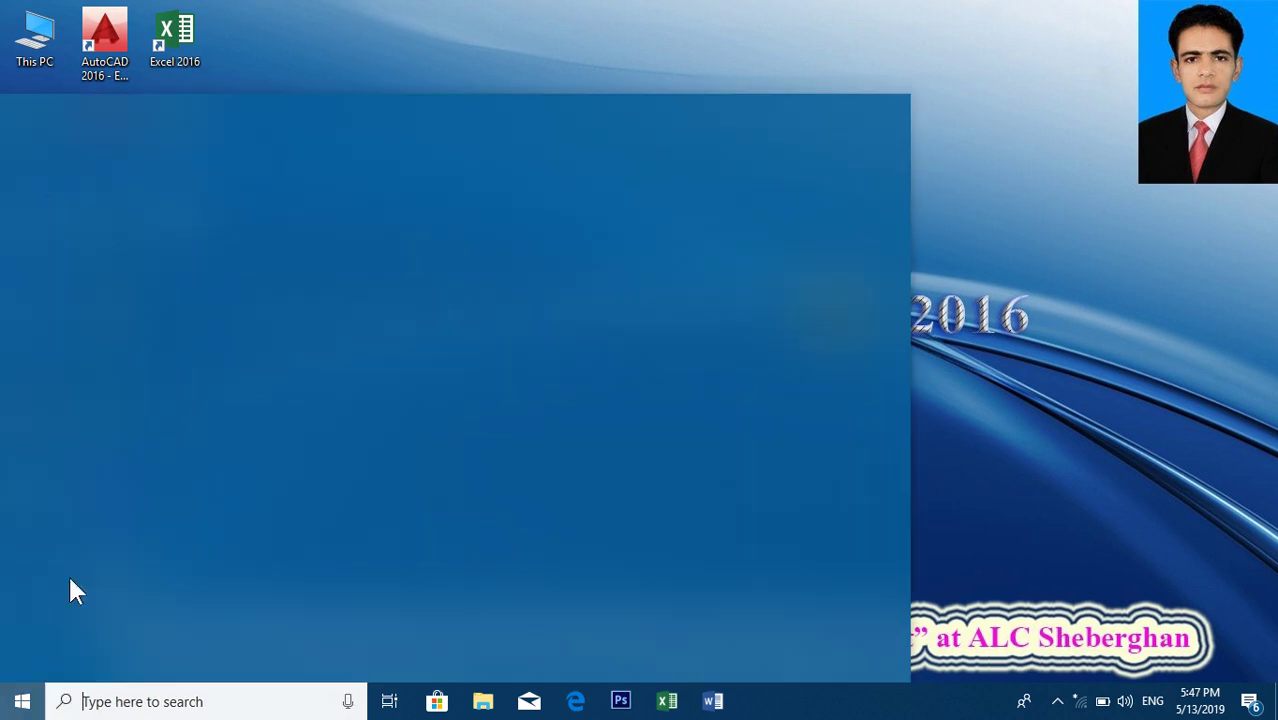
drag(124, 160, 541, 36)
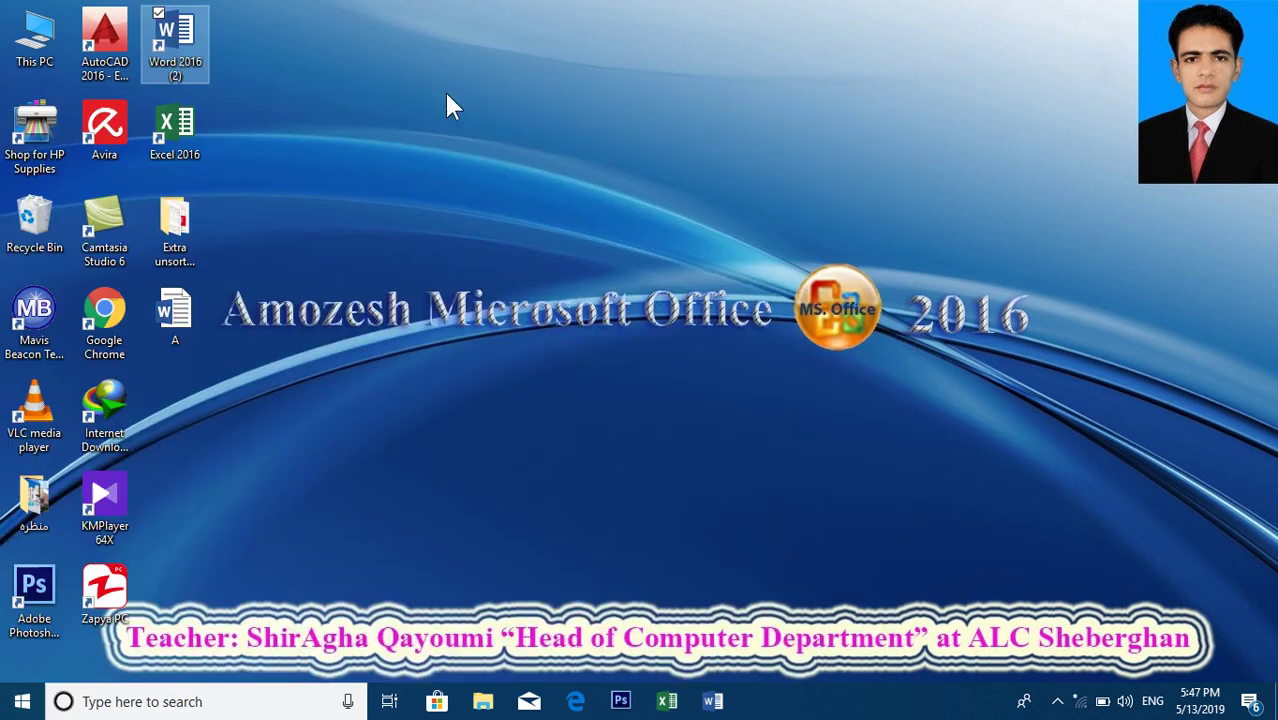
double_click(177, 35)
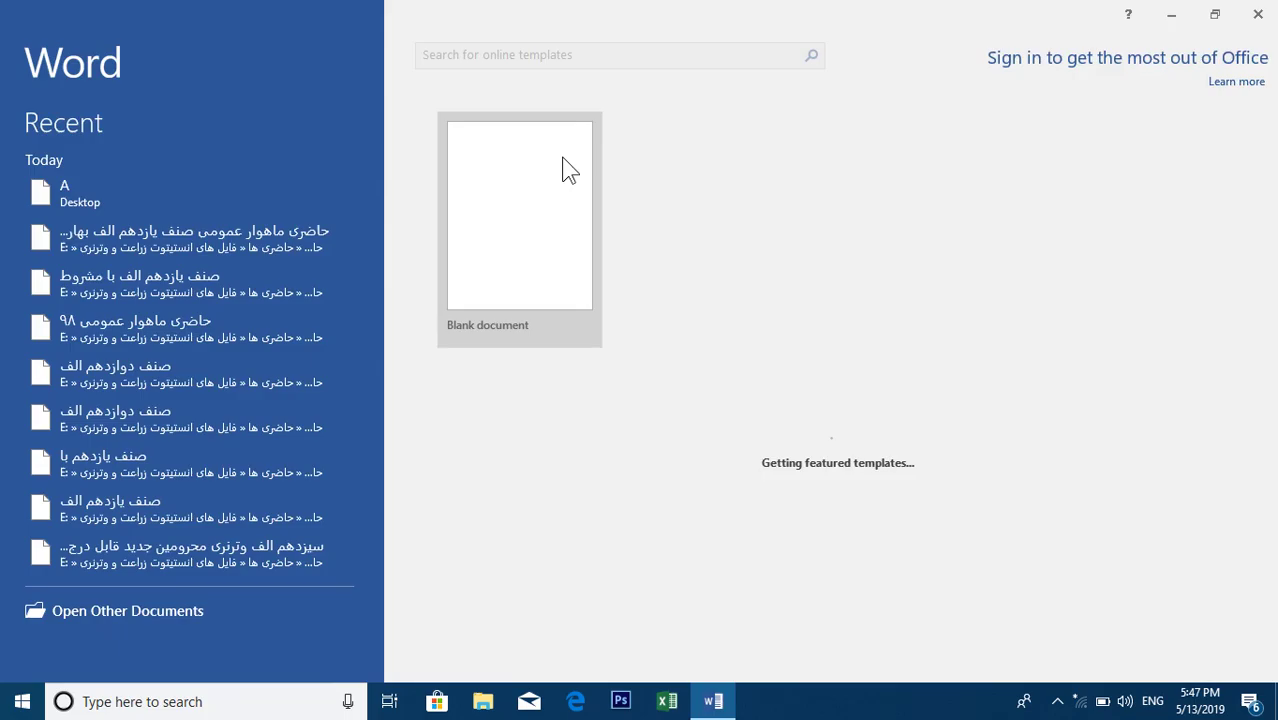
click(1259, 15)
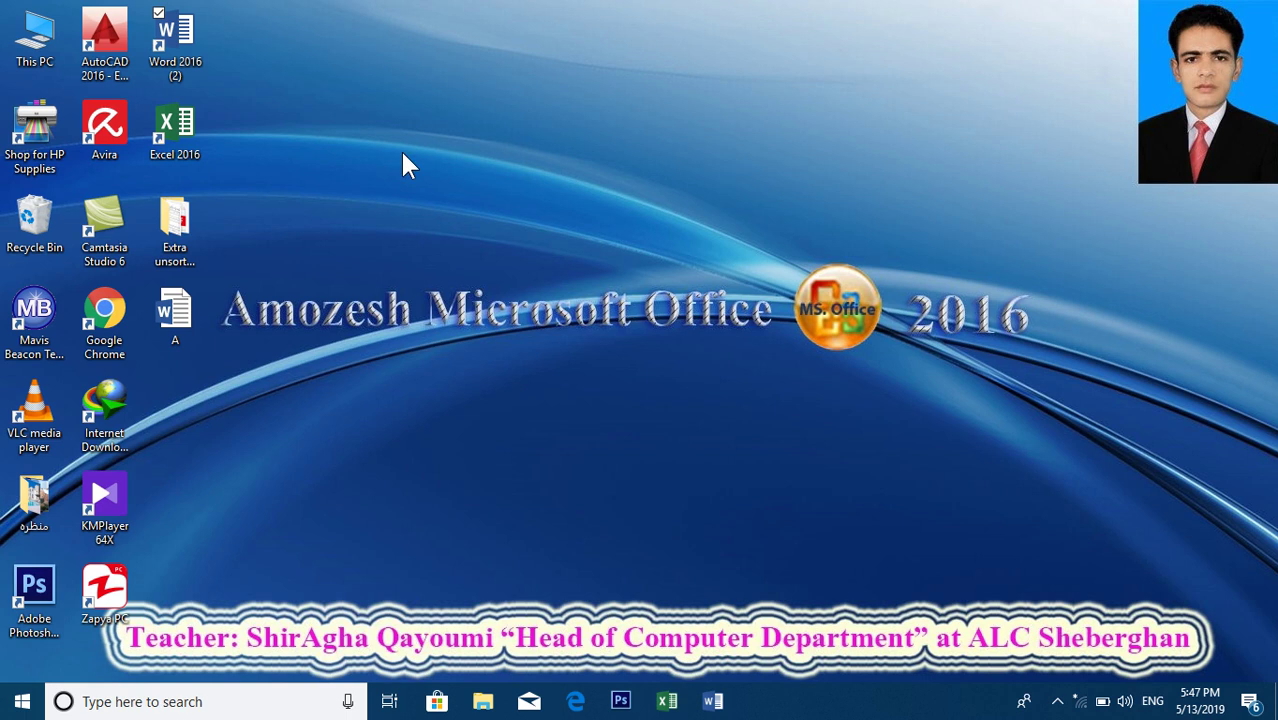
Assign Ctrl+Shift+W as the shortcut key in the properties of the Word 2016 (2) desktop shortcut
right_click(165, 56)
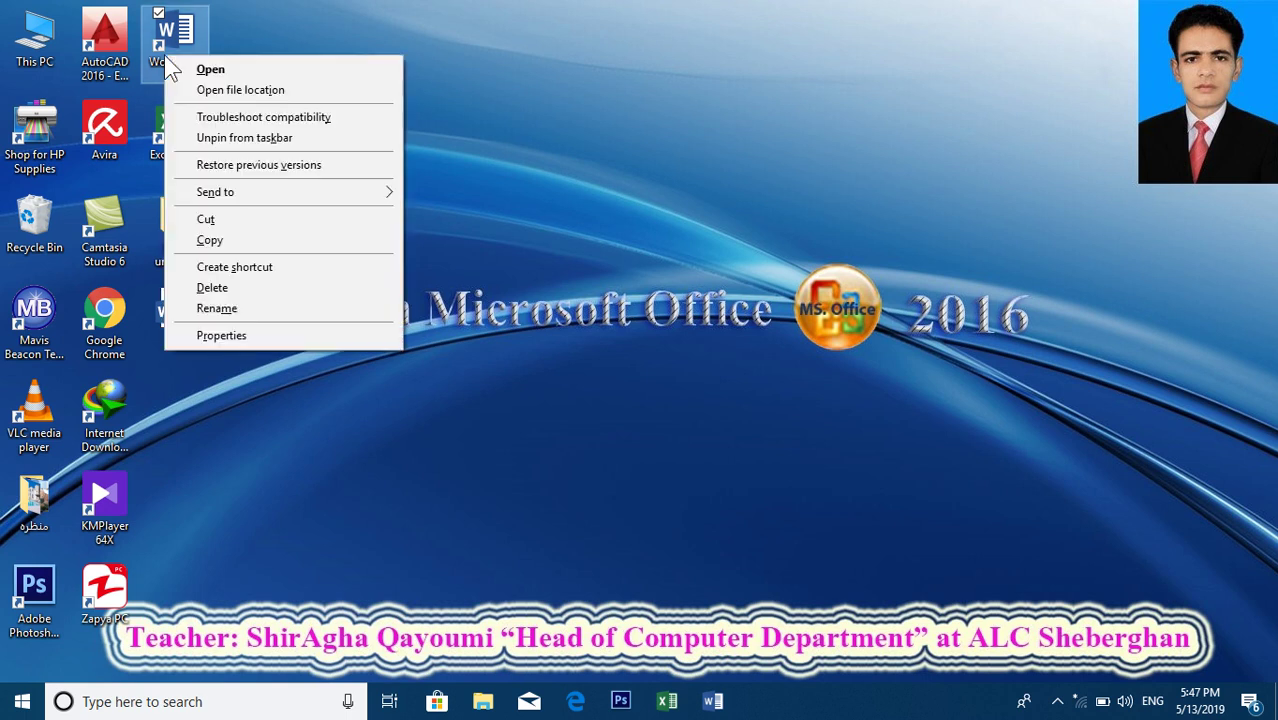
click(215, 338)
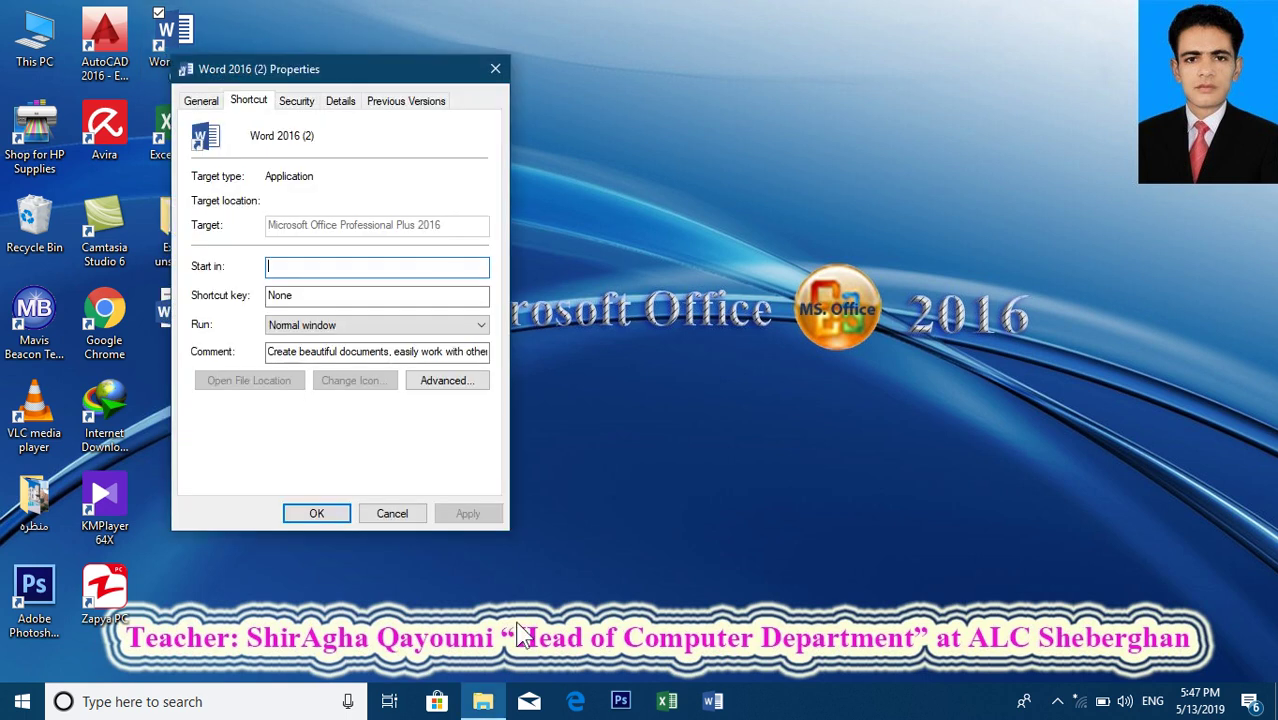
click(199, 103)
click(245, 103)
click(290, 302)
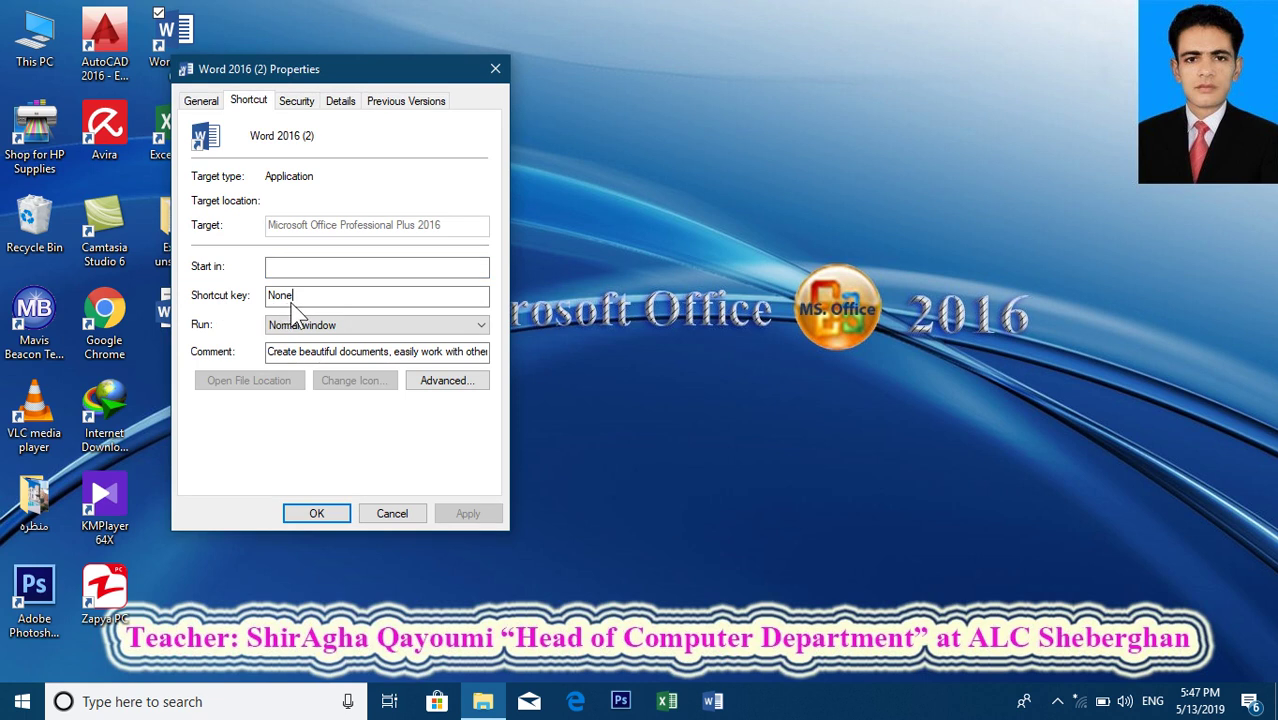
key(ctrl+alt)
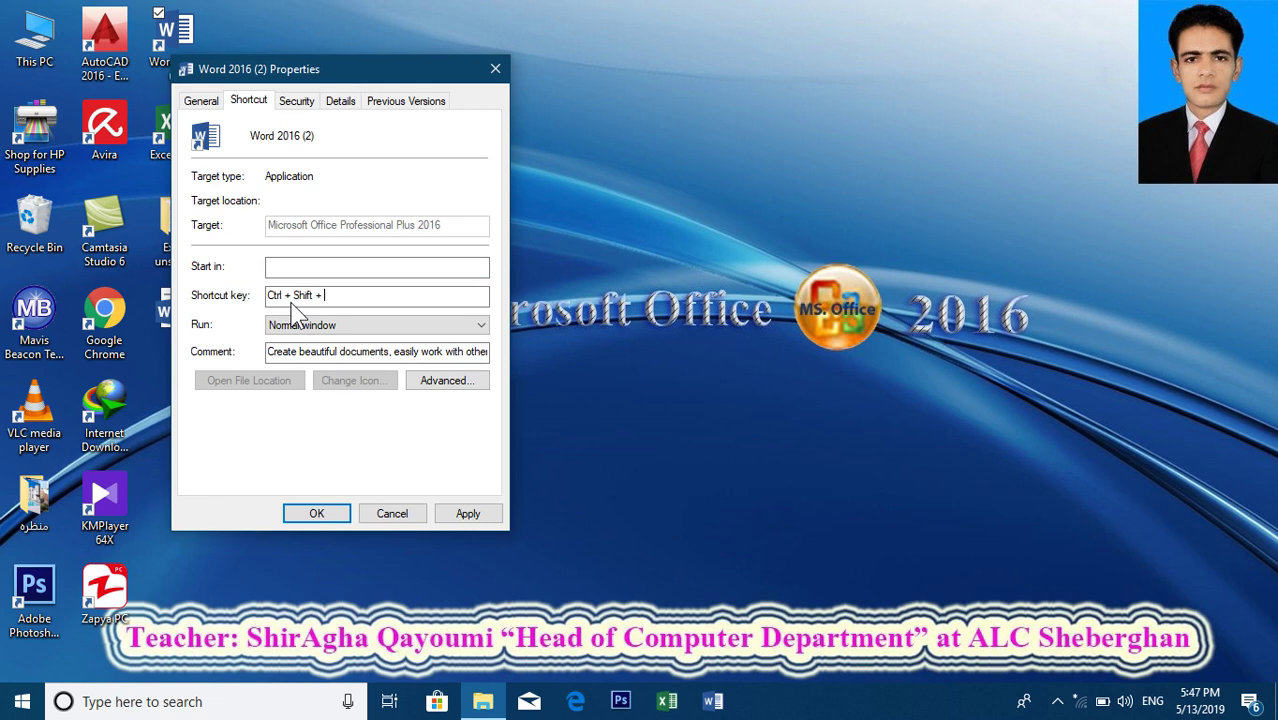
key(ctrl+shift+alt)
key(ctrl+shift)
key(ctrl+shift+w)
click(314, 513)
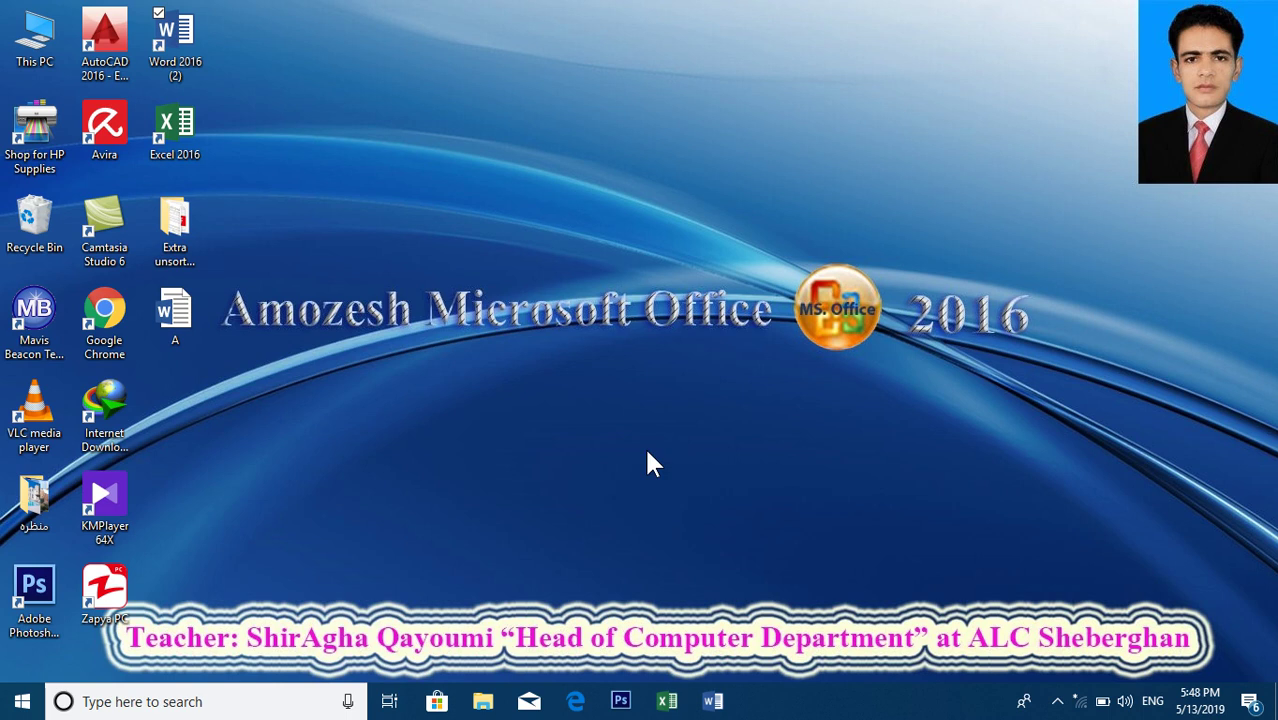
click(1058, 701)
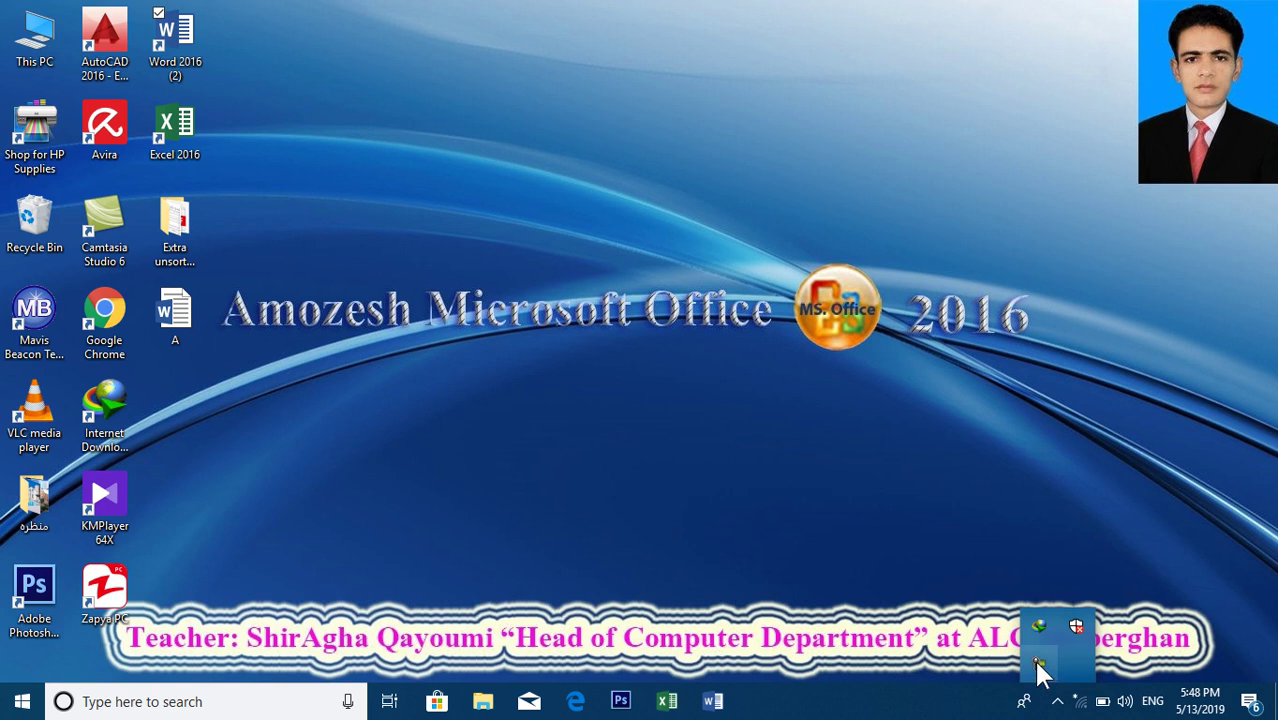
click(770, 390)
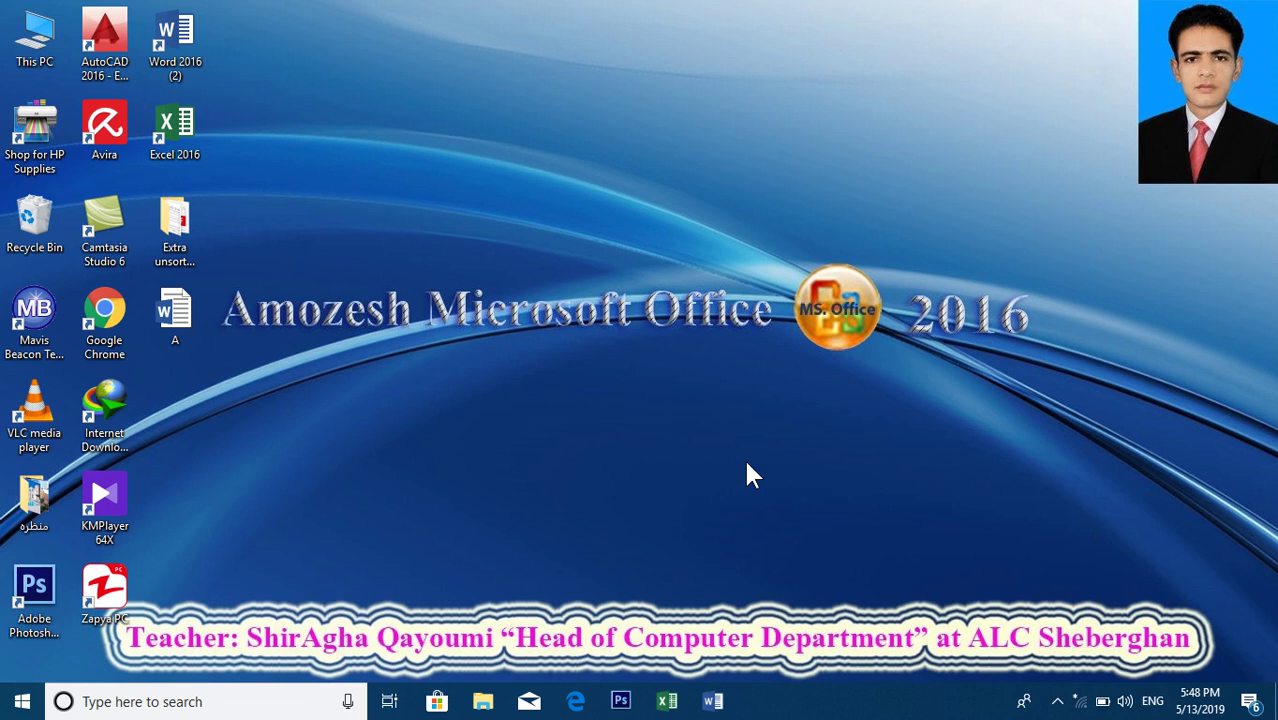
Launch Word from the Word 2016 (2) desktop shortcut and open the recent document حاضری ماهوار عمومی ۹۸
double_click(189, 44)
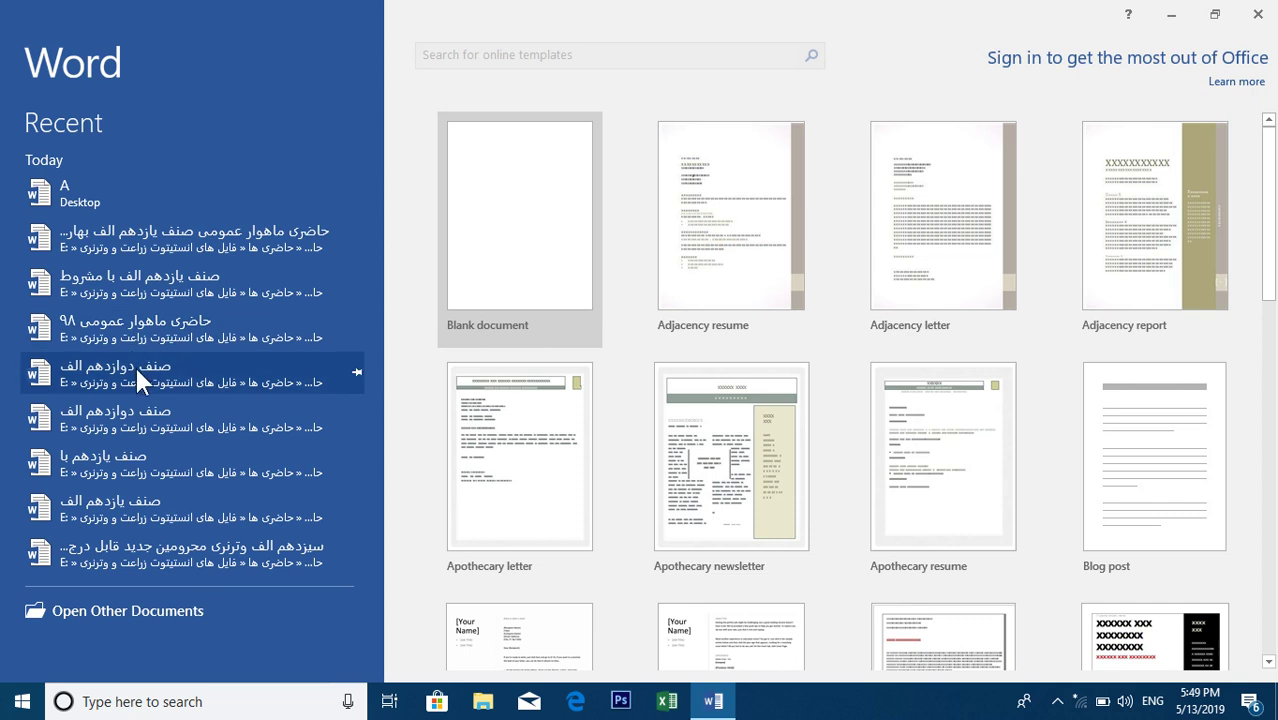
click(1057, 701)
click(1043, 655)
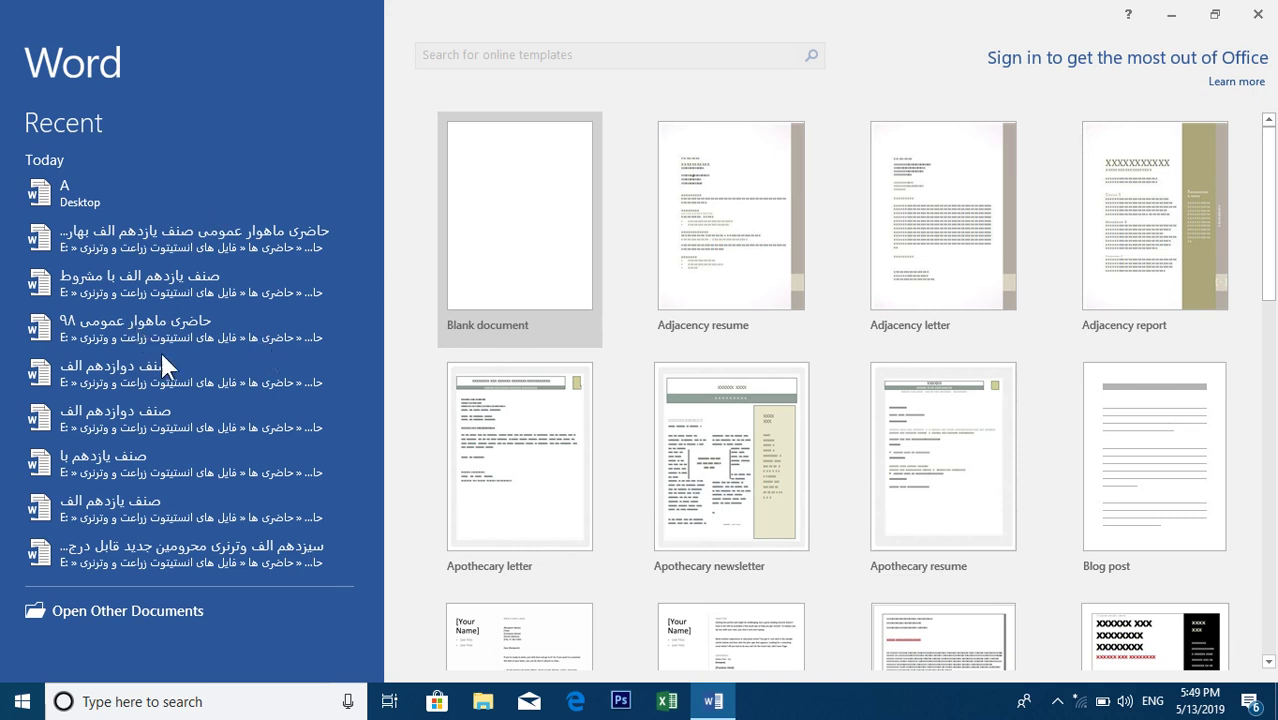
click(135, 328)
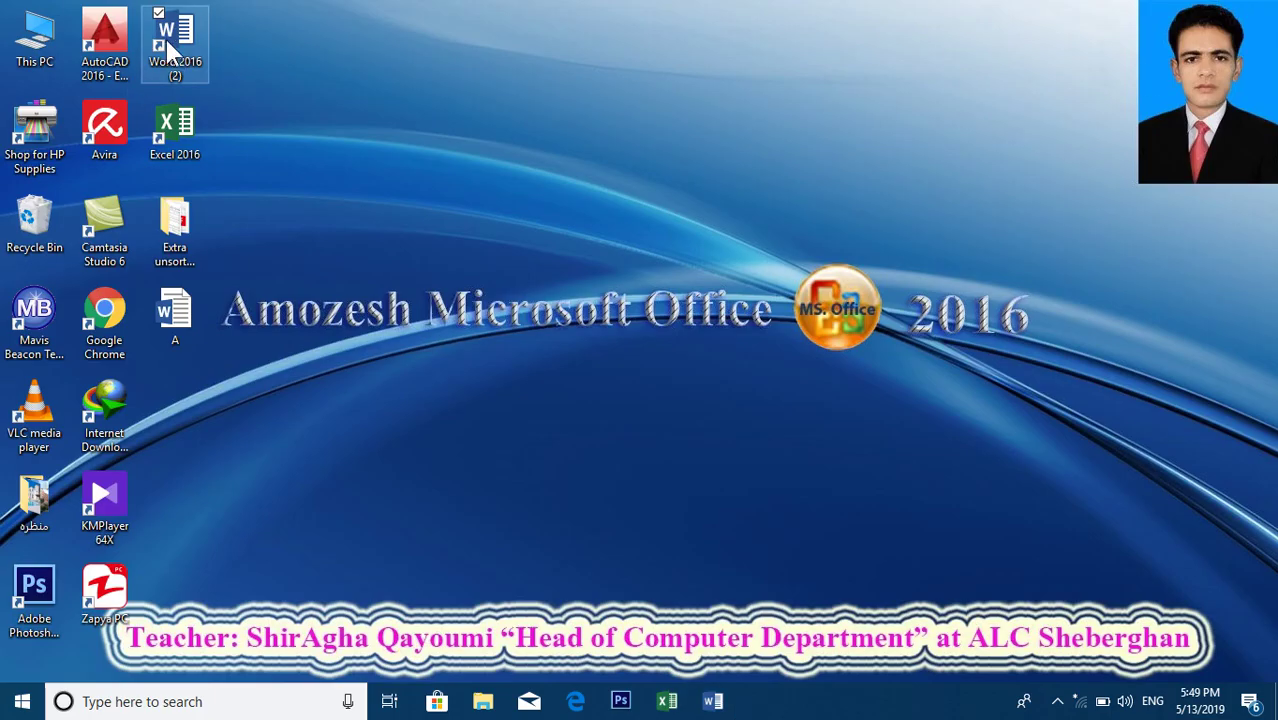
Launch Word from the desktop shortcut, and create a blank document before closing Word
double_click(173, 45)
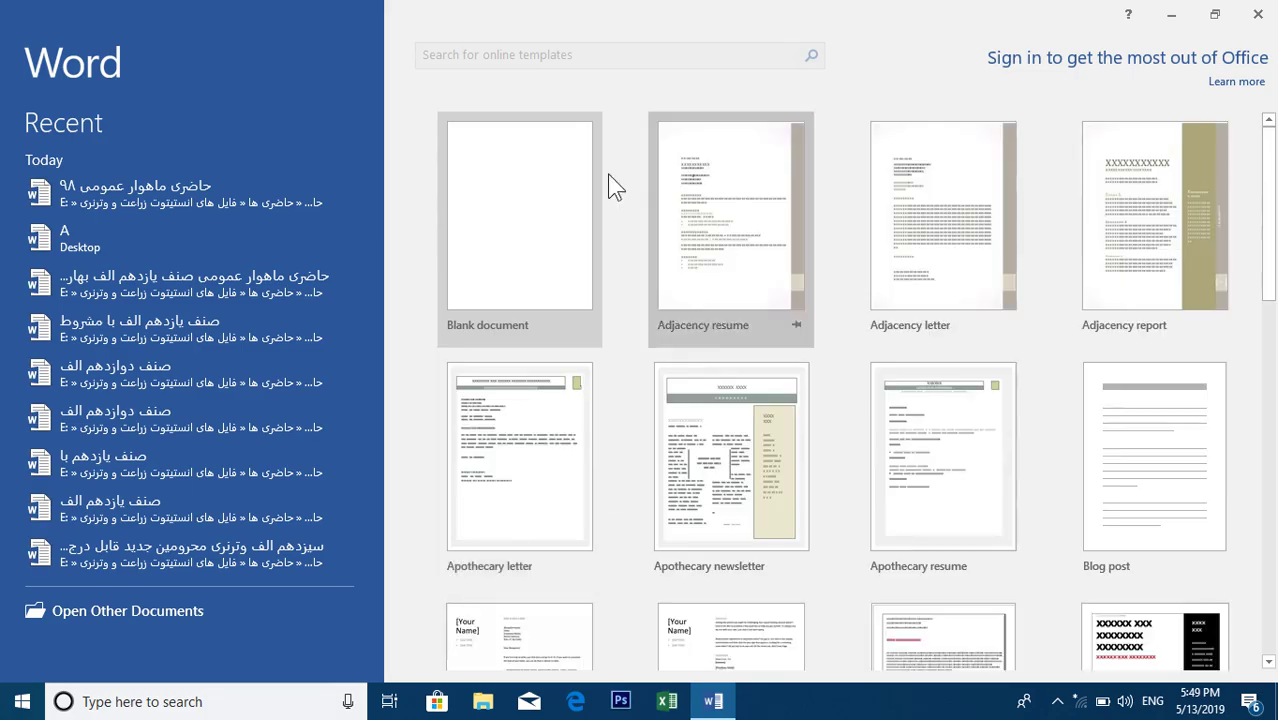
click(508, 213)
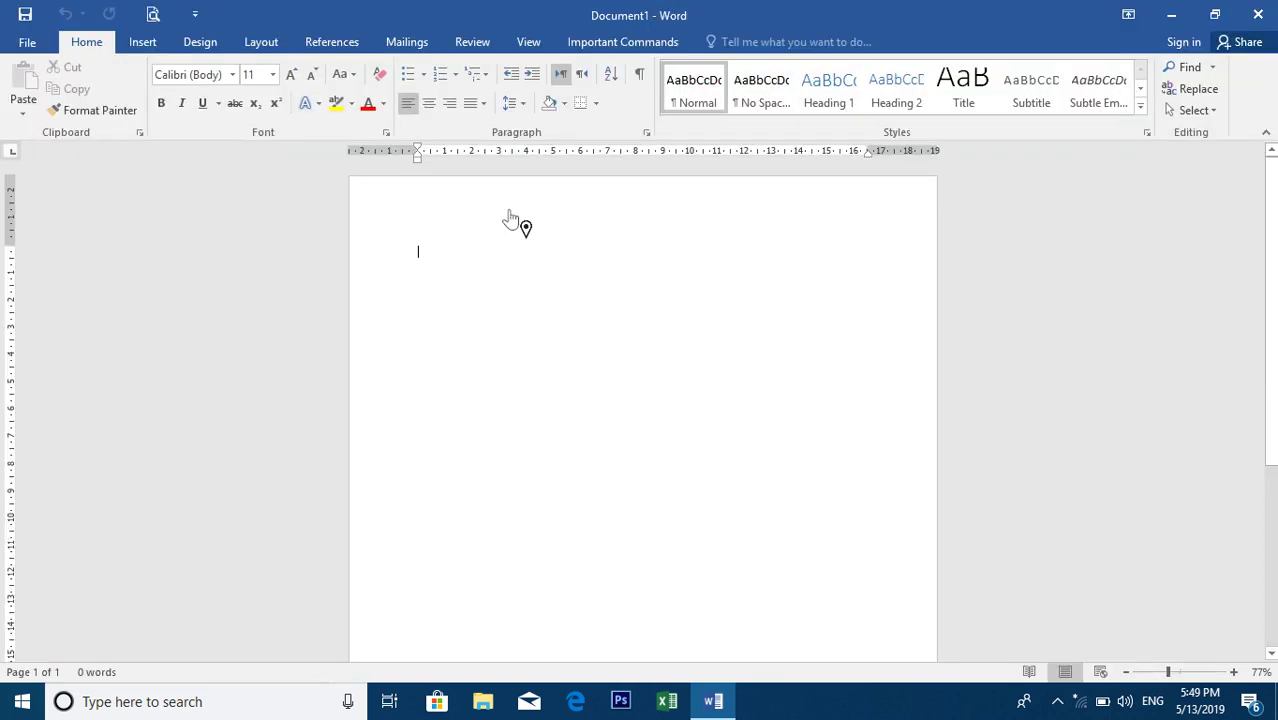
click(1260, 14)
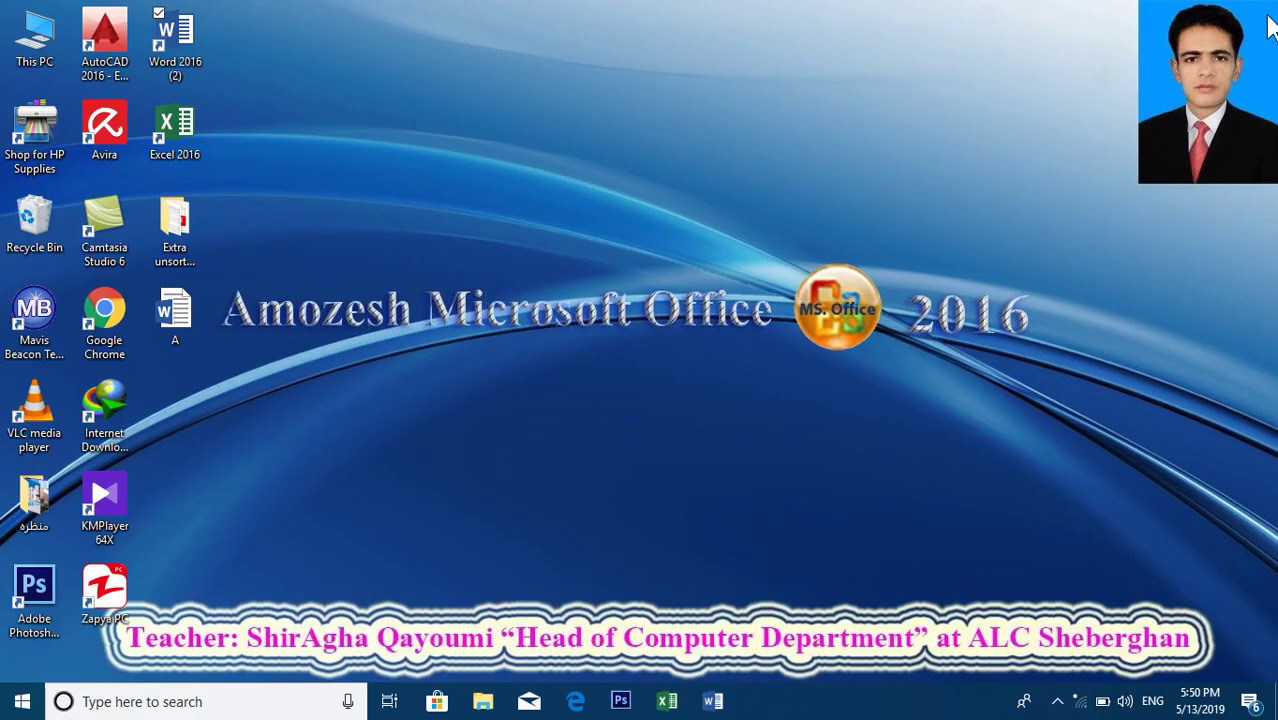
Launch Word from the desktop shortcut and create a document from the Origin report template
double_click(203, 18)
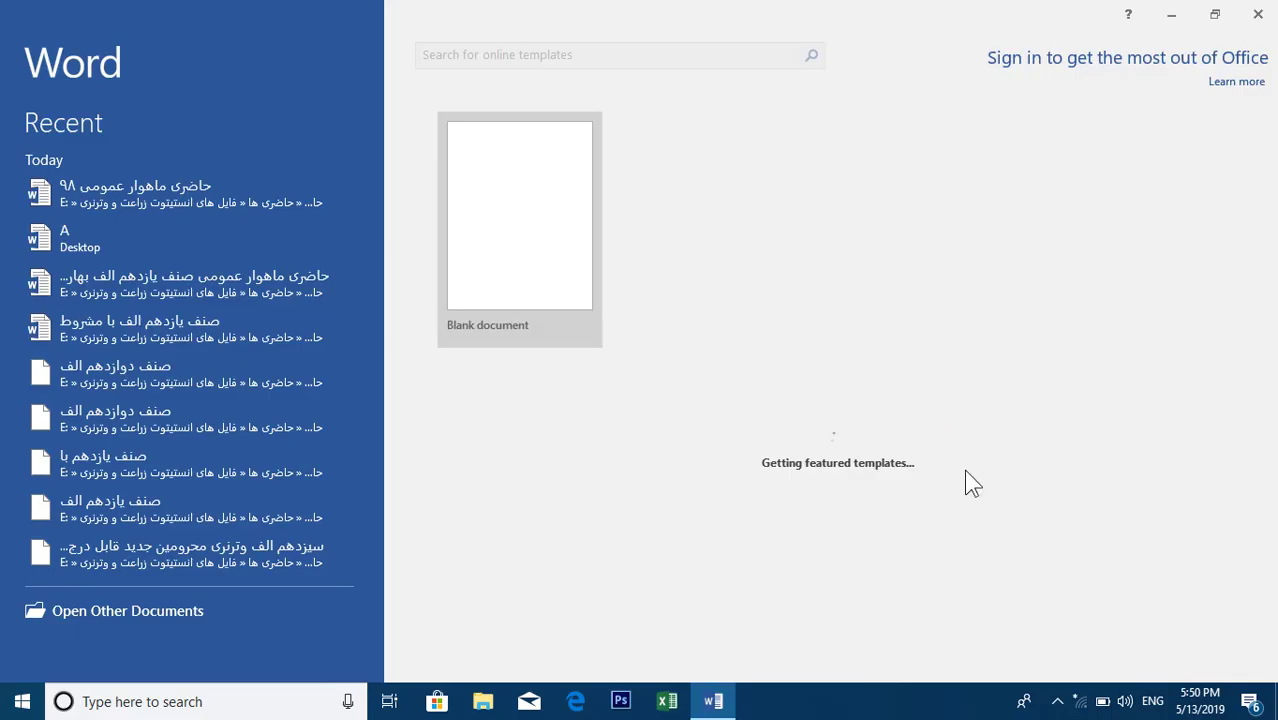
drag(1268, 282, 1268, 350)
scroll(990, 271, up, 2)
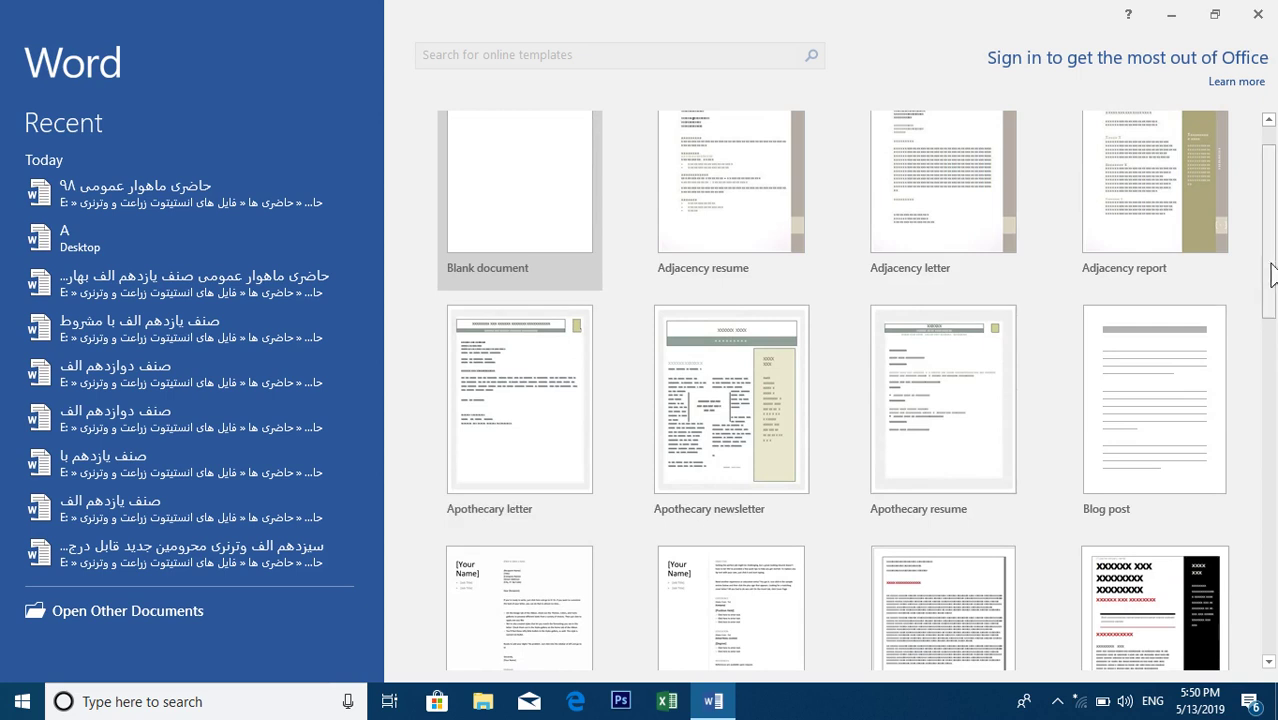
click(1267, 378)
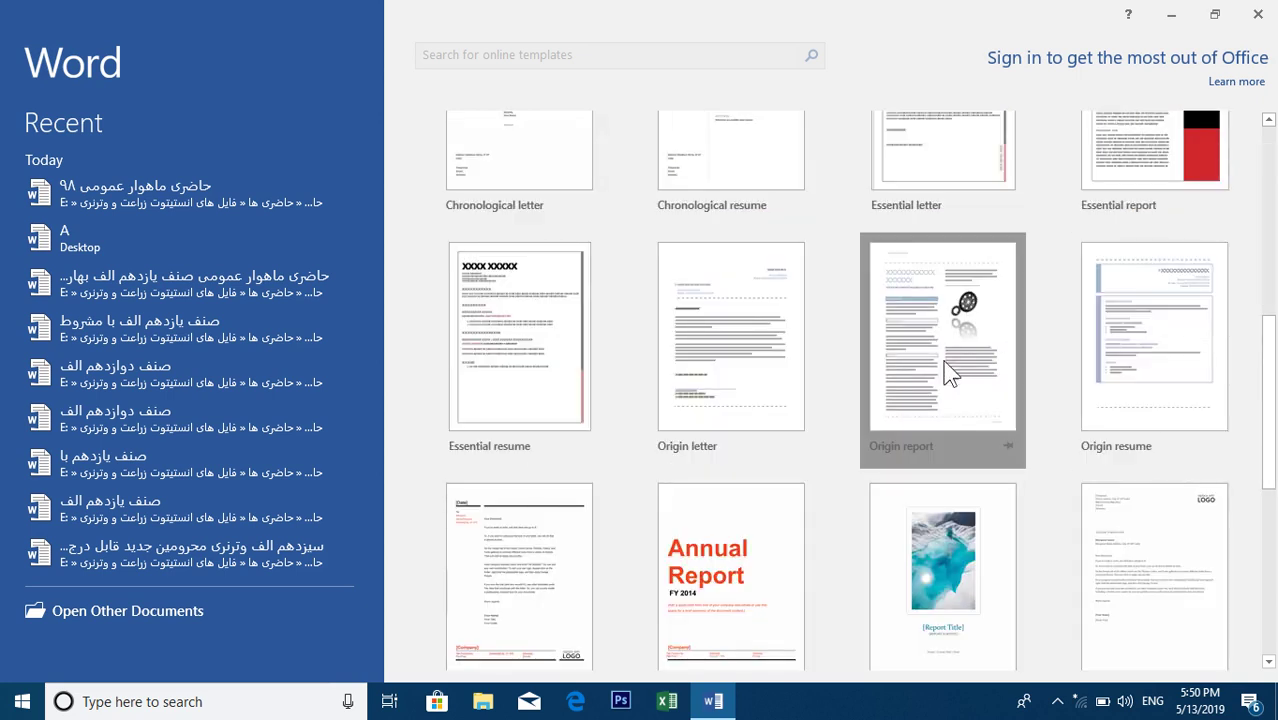
double_click(943, 360)
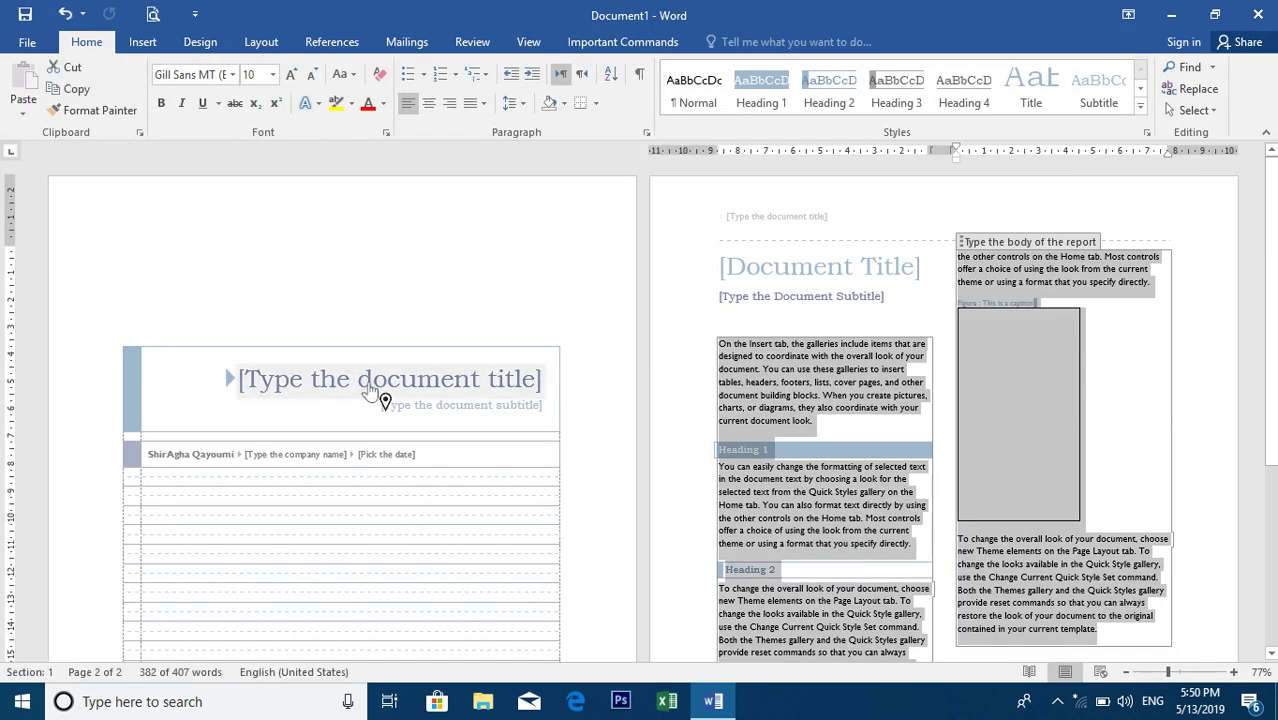
Place the cursor in the table on the report's cover page, and close the document
click(332, 496)
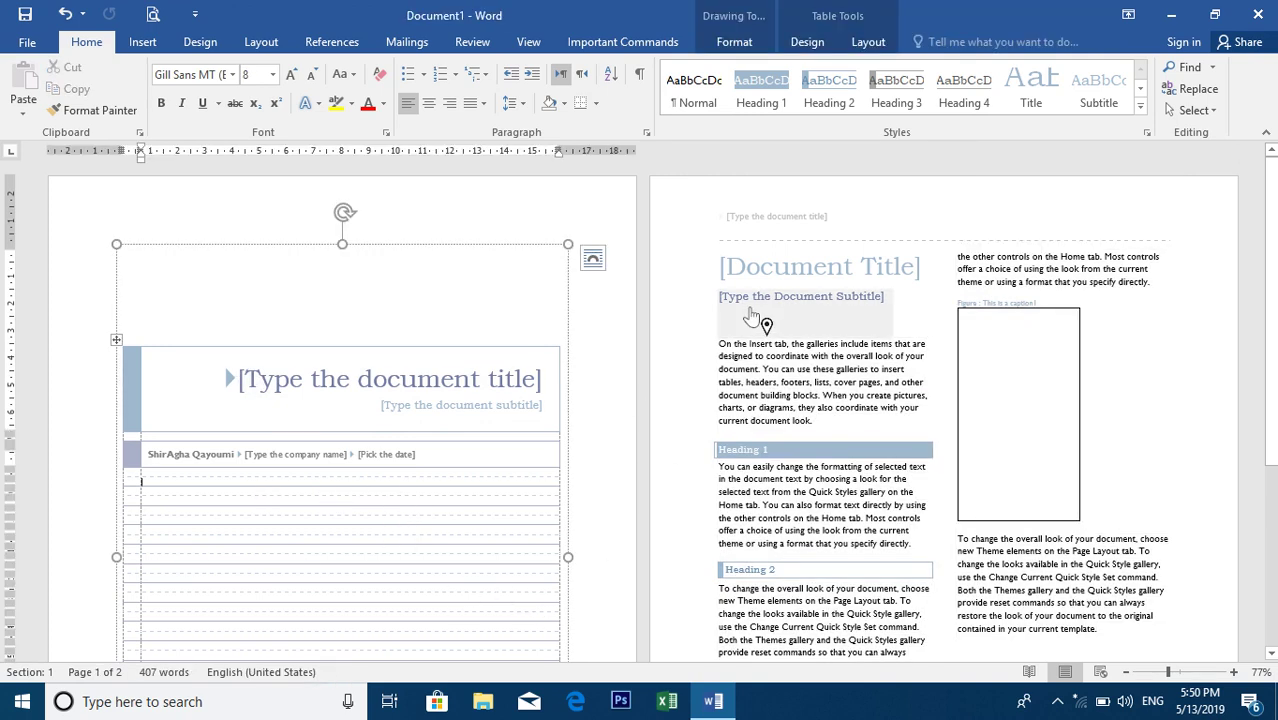
click(1259, 15)
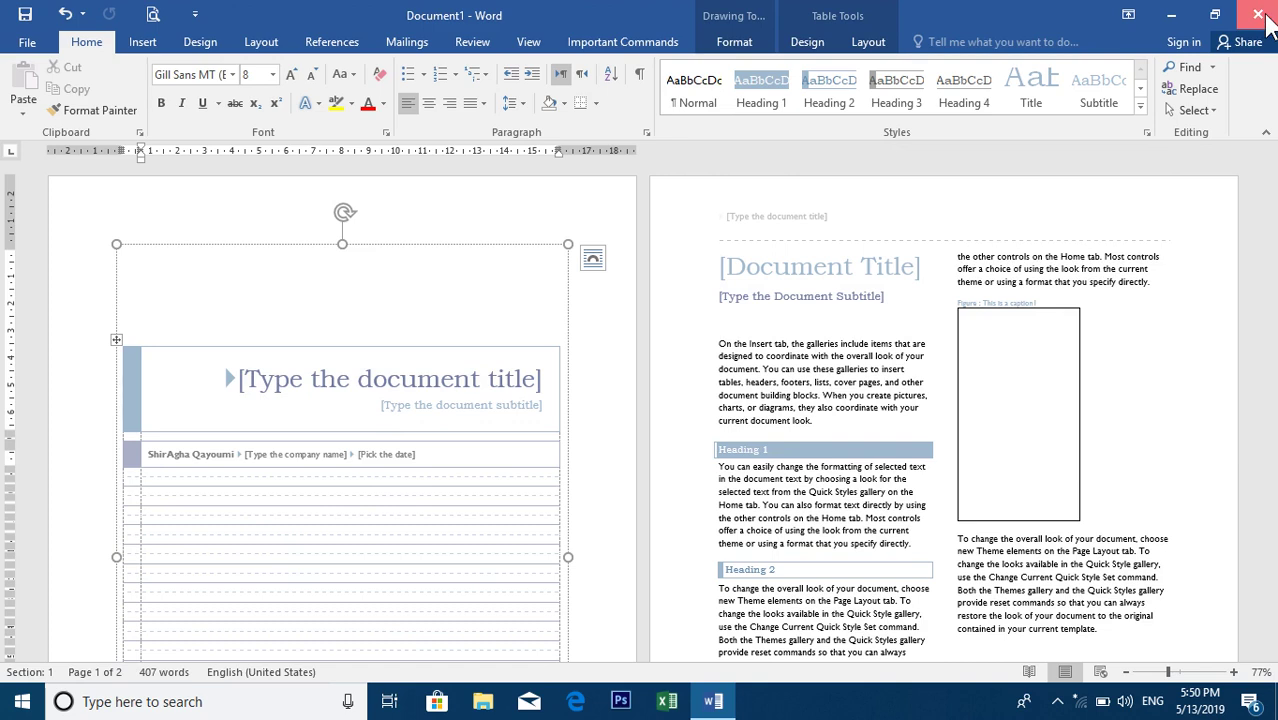
click(632, 393)
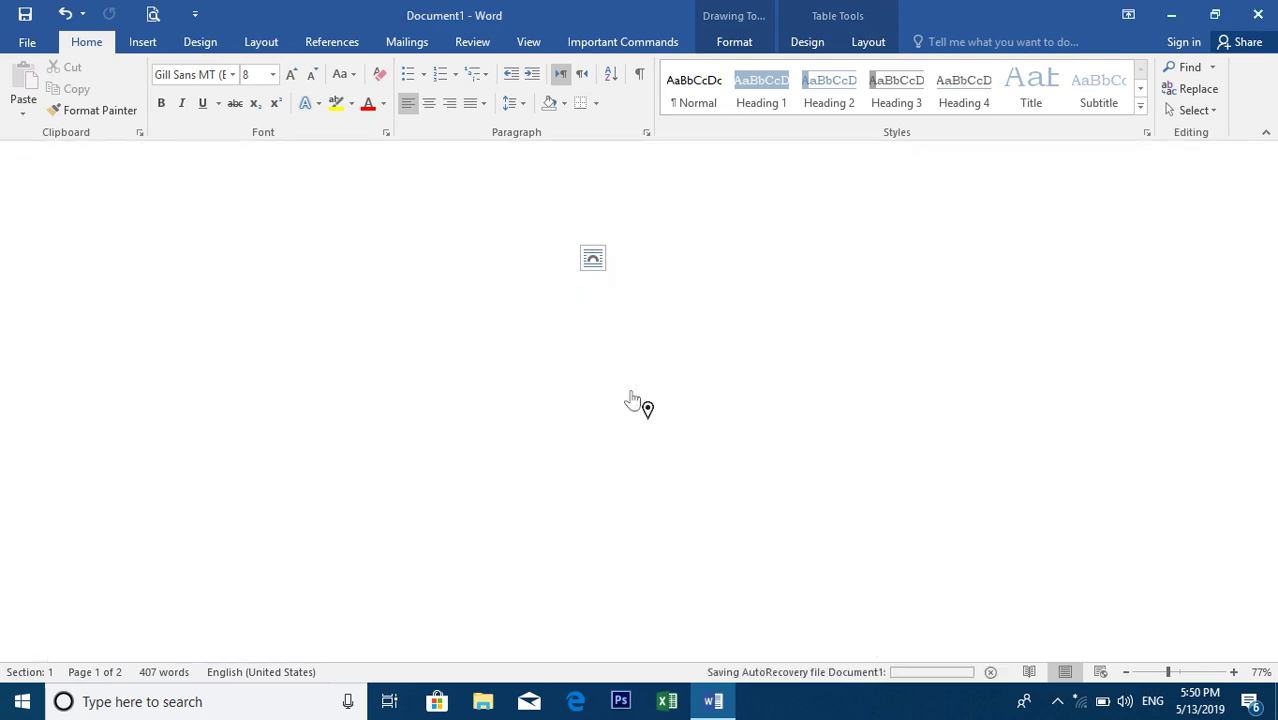
Relaunch Word from the Word 2016 (2) desktop shortcut and create a new blank document
double_click(175, 38)
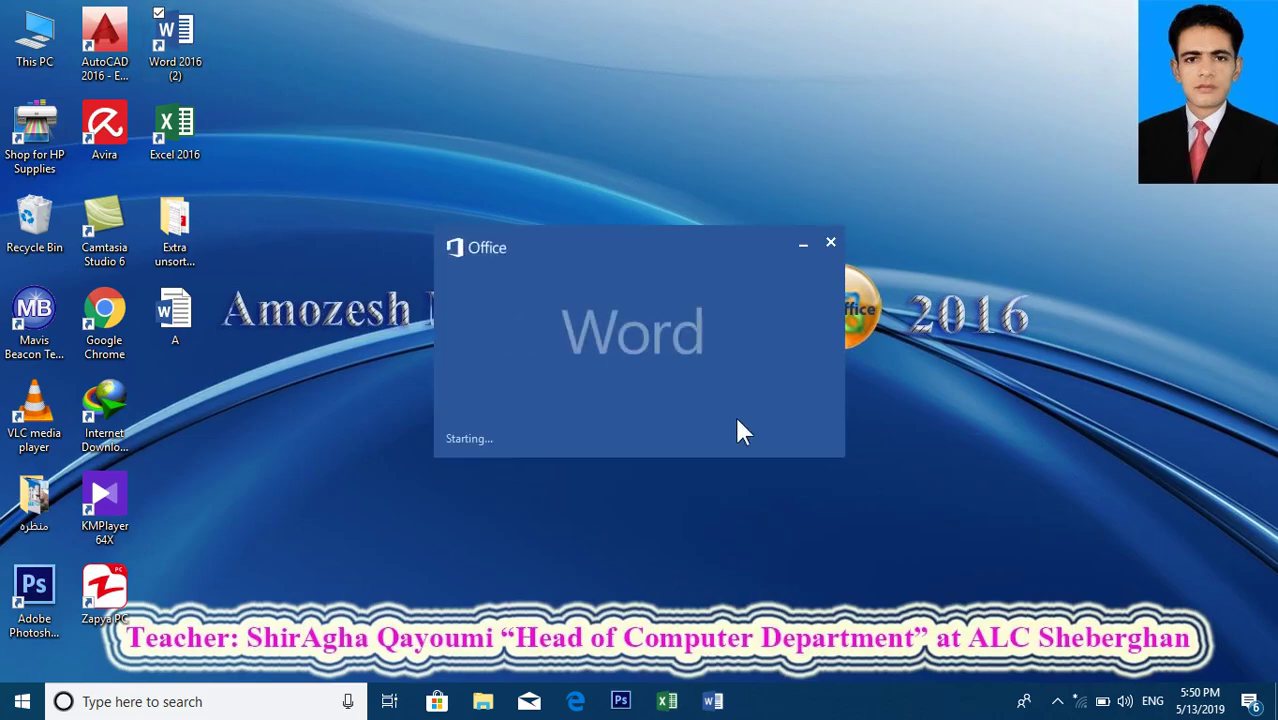
click(524, 250)
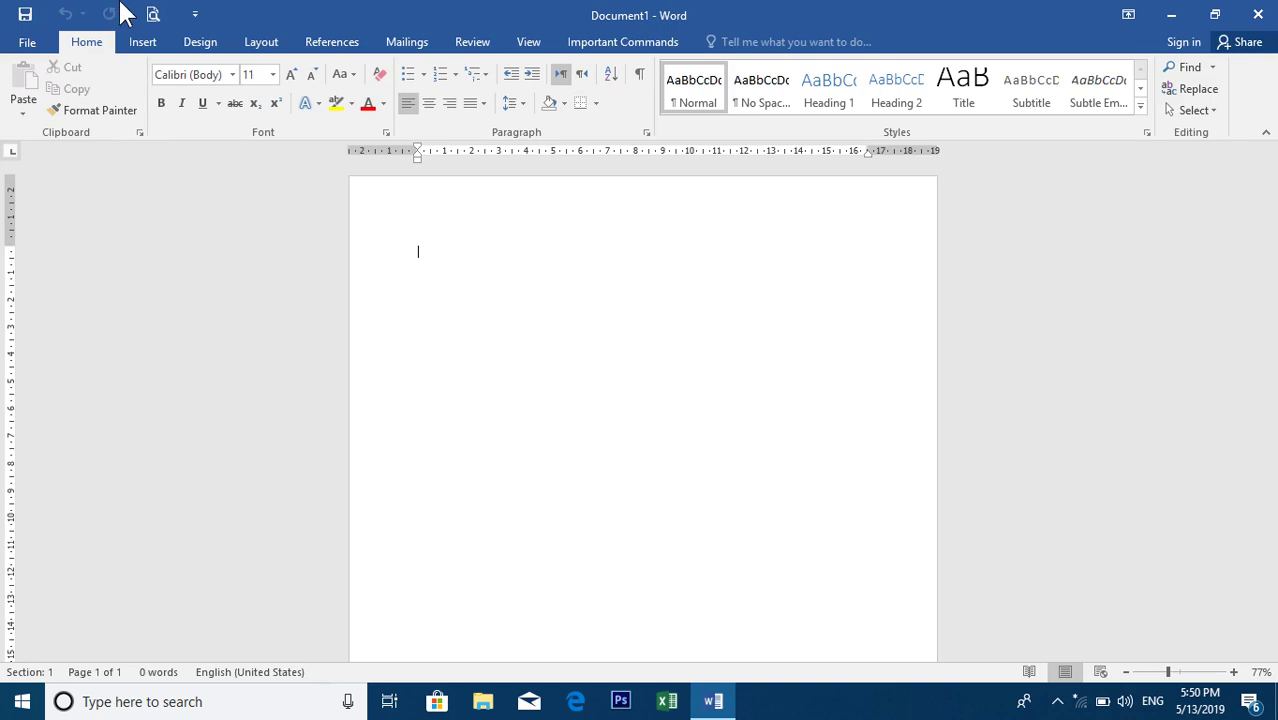
Set the font size to 22 and write "Title bar" as the first line of the blank document
click(292, 75)
click(292, 75)
click(292, 75)
click(292, 75)
click(292, 75)
click(292, 75)
key(BackSpace)
text(Titr)
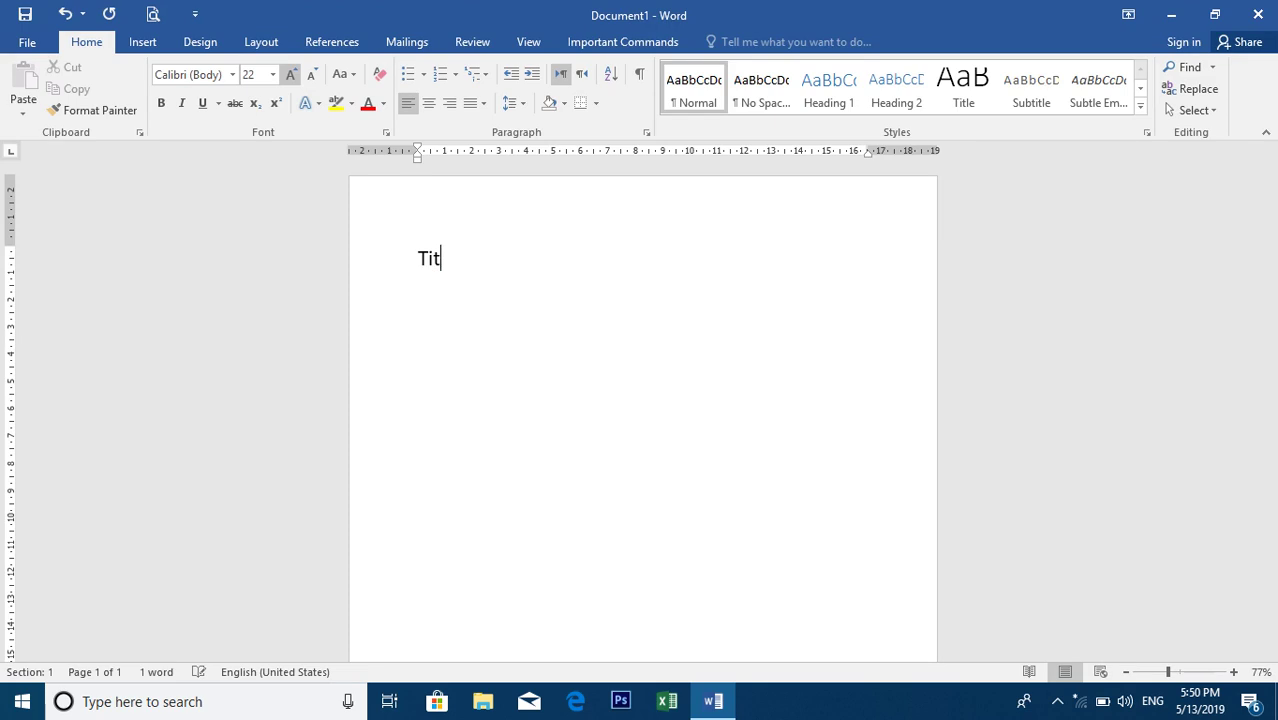
key(BackSpace)
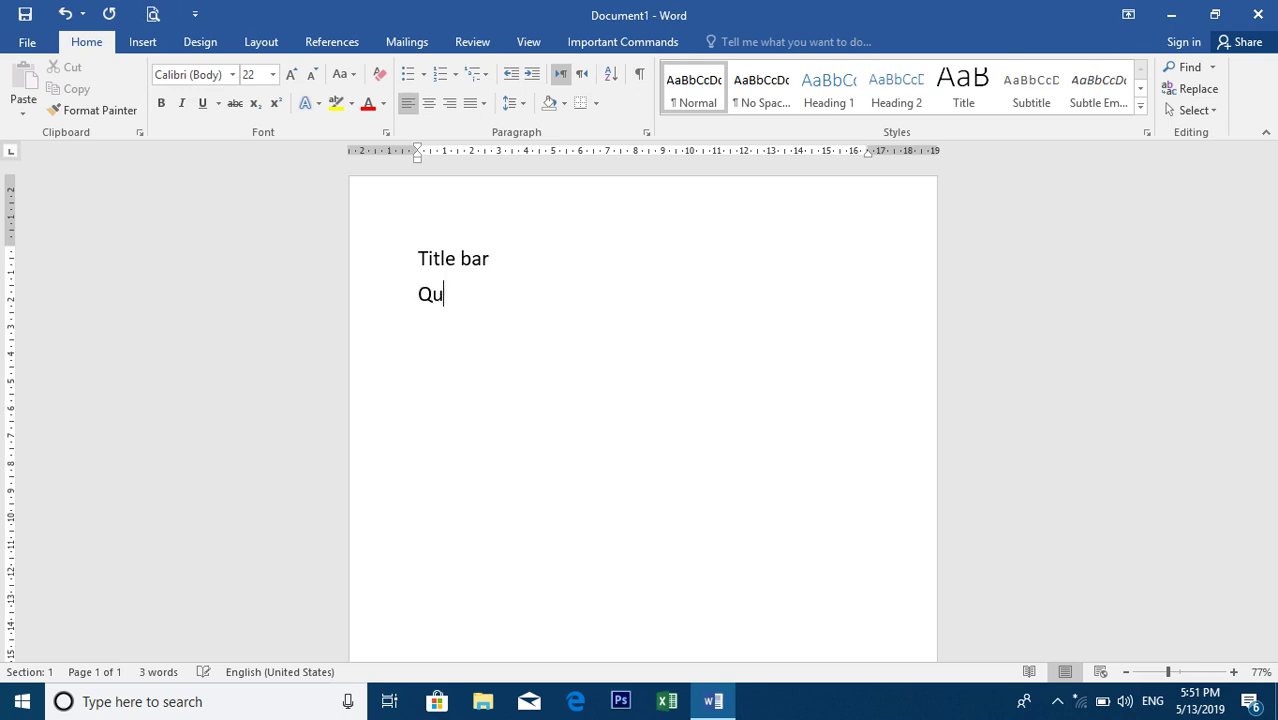
Complete the second line of the list so that it reads "Quick Access Toolbar"
text(Accew)
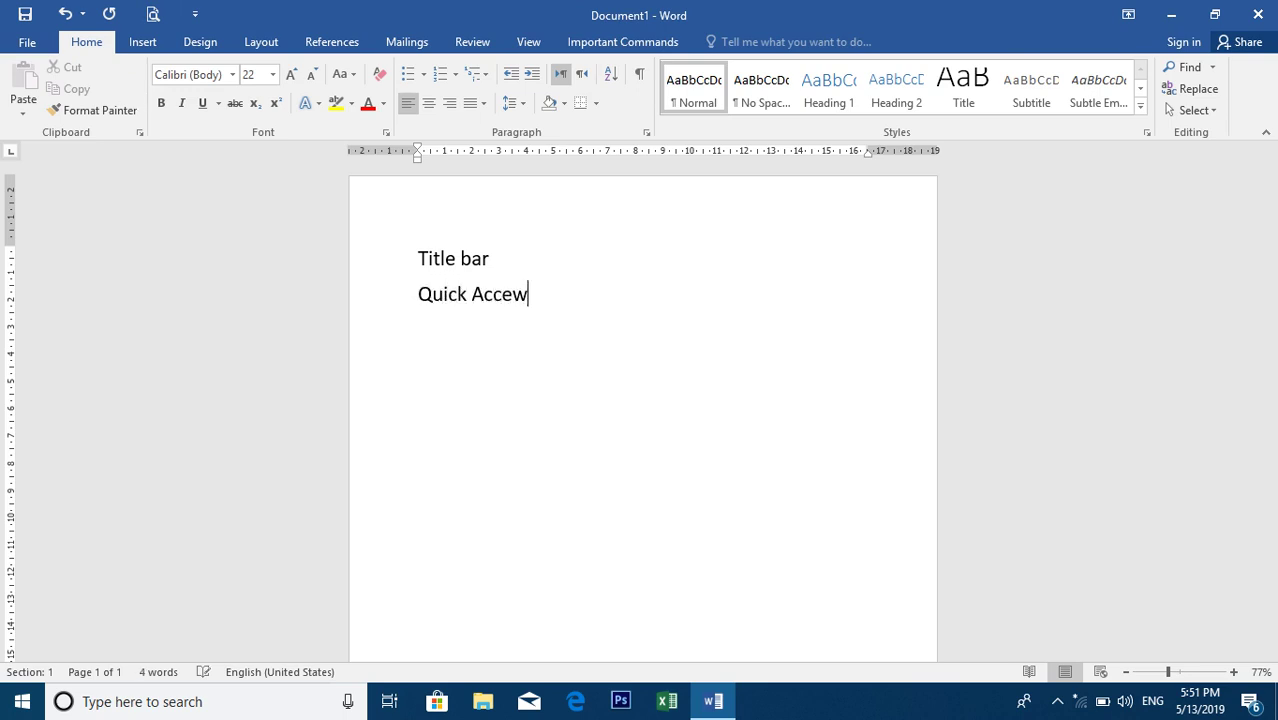
key(BackSpace)
text(ss Toolbar)
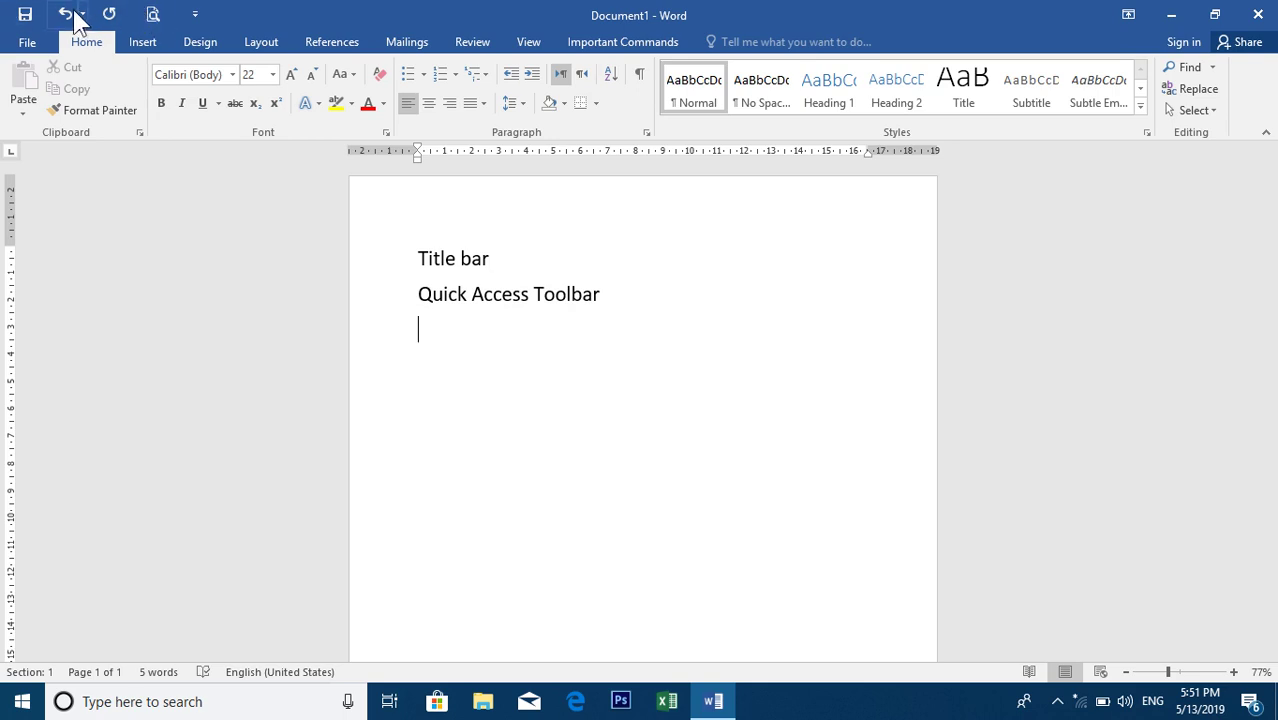
Show the Insert commands of the ribbon and add "Ribbon" as the third line of the list
click(139, 50)
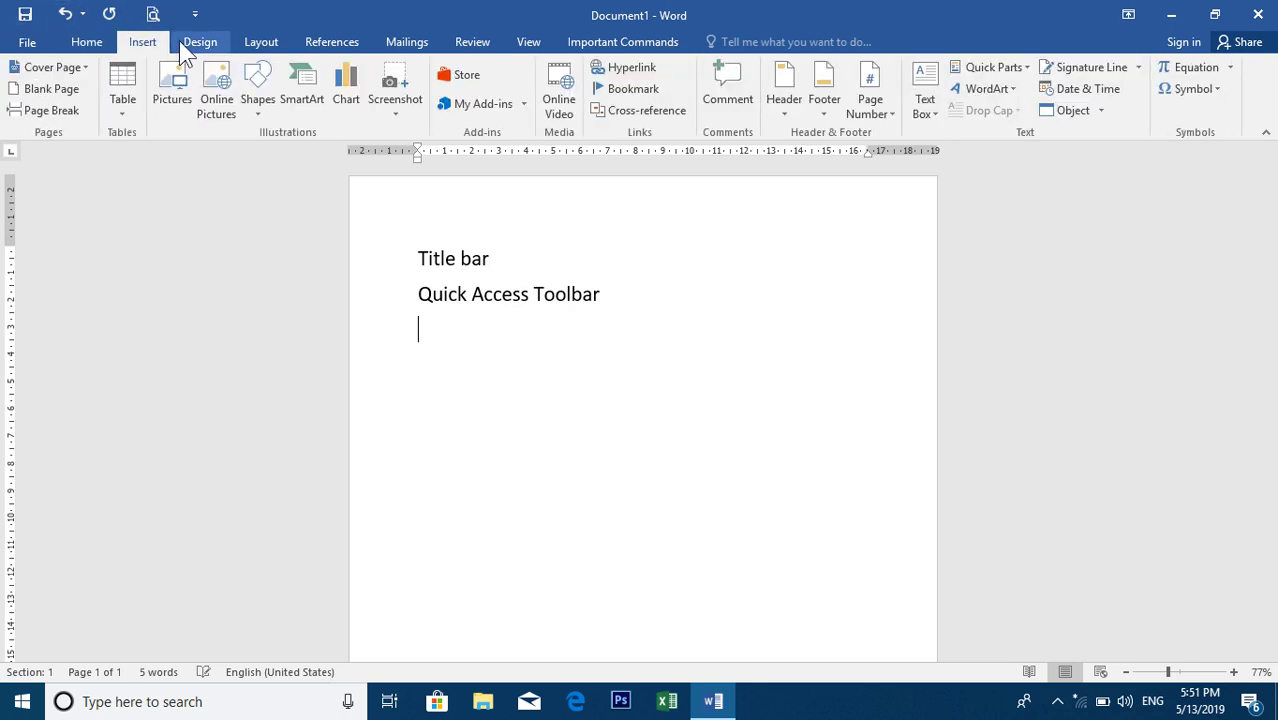
click(110, 46)
click(142, 45)
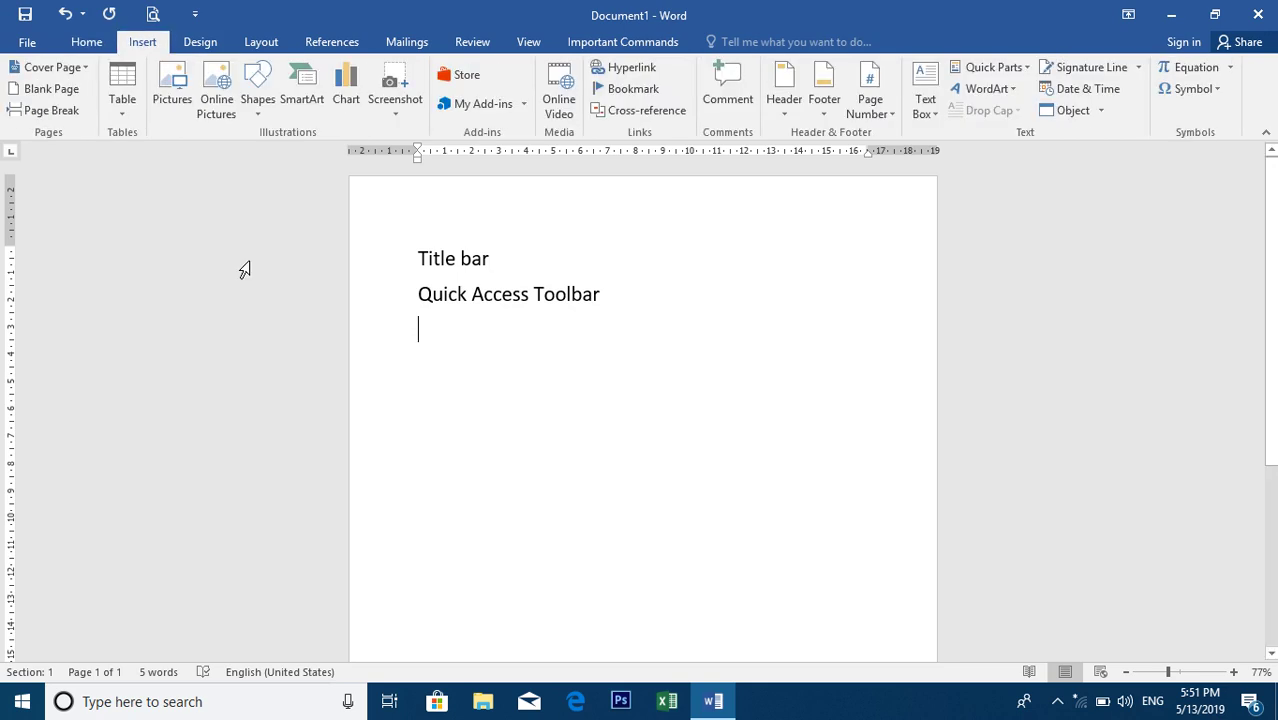
text(Ribbon)
key(Return)
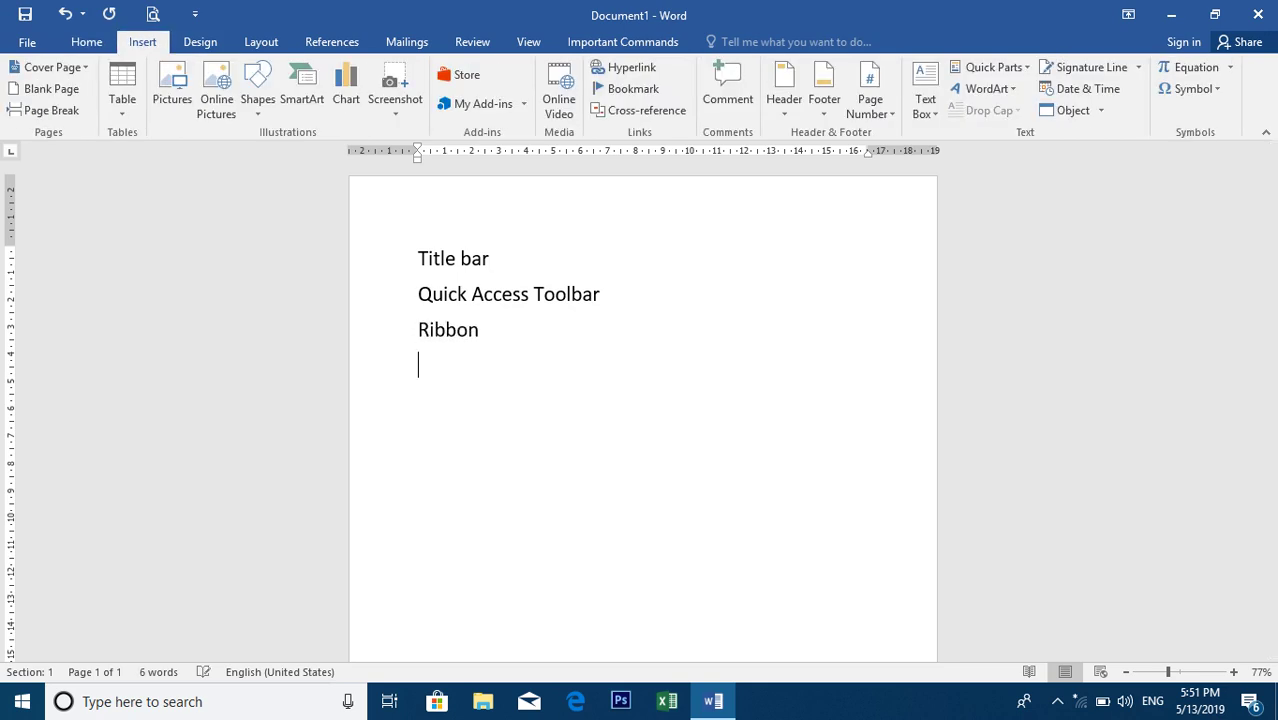
Examine the ribbon's Home, Insert, Design and Layout command sets, ending on the Home commands
click(205, 45)
scroll(140, 45, up, 2)
scroll(140, 45, down, 2)
scroll(136, 41, up, 1)
click(114, 48)
click(139, 42)
click(113, 50)
click(139, 43)
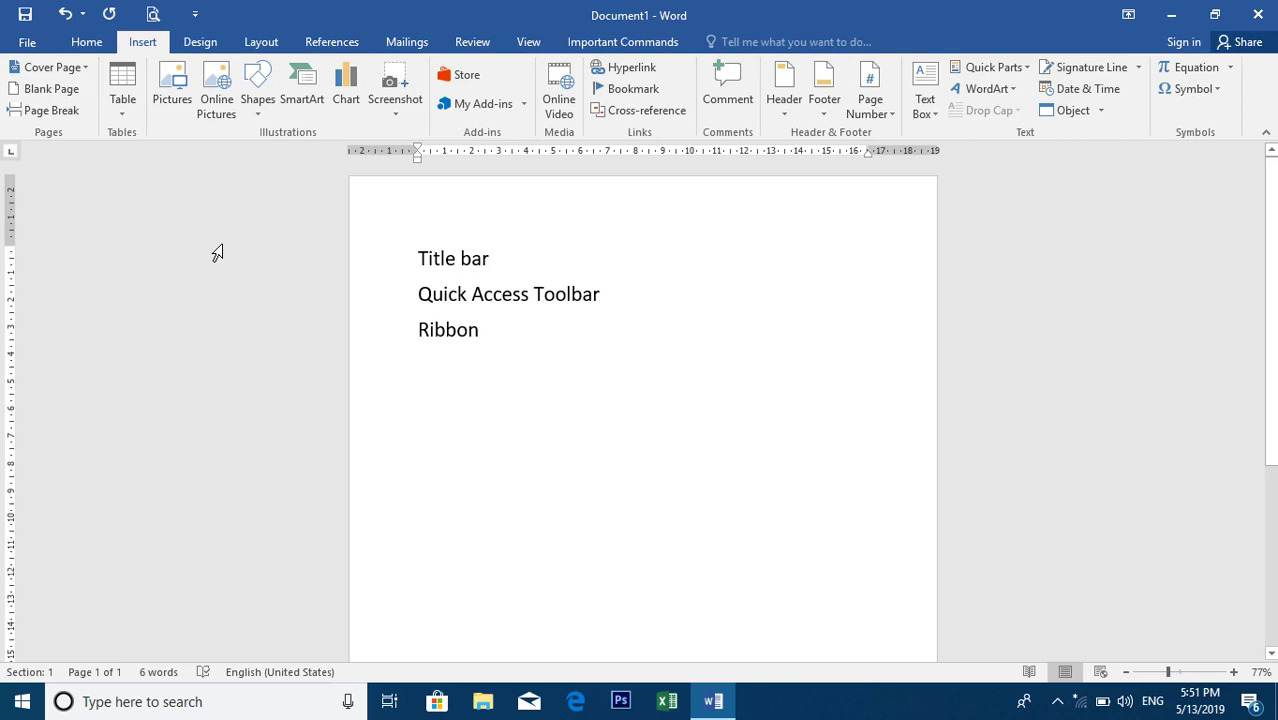
click(200, 45)
click(258, 43)
scroll(210, 40, down, 1)
click(199, 41)
scroll(115, 46, up, 2)
click(136, 42)
click(72, 44)
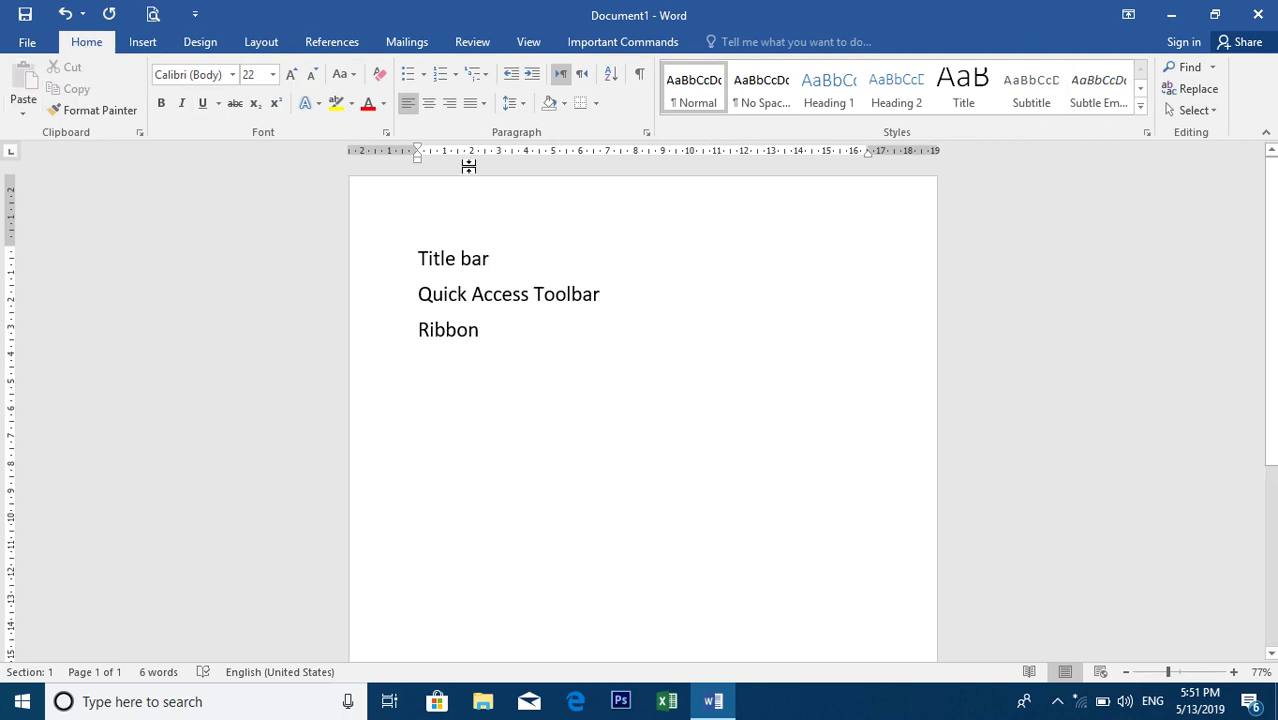
click(146, 44)
click(197, 45)
click(269, 42)
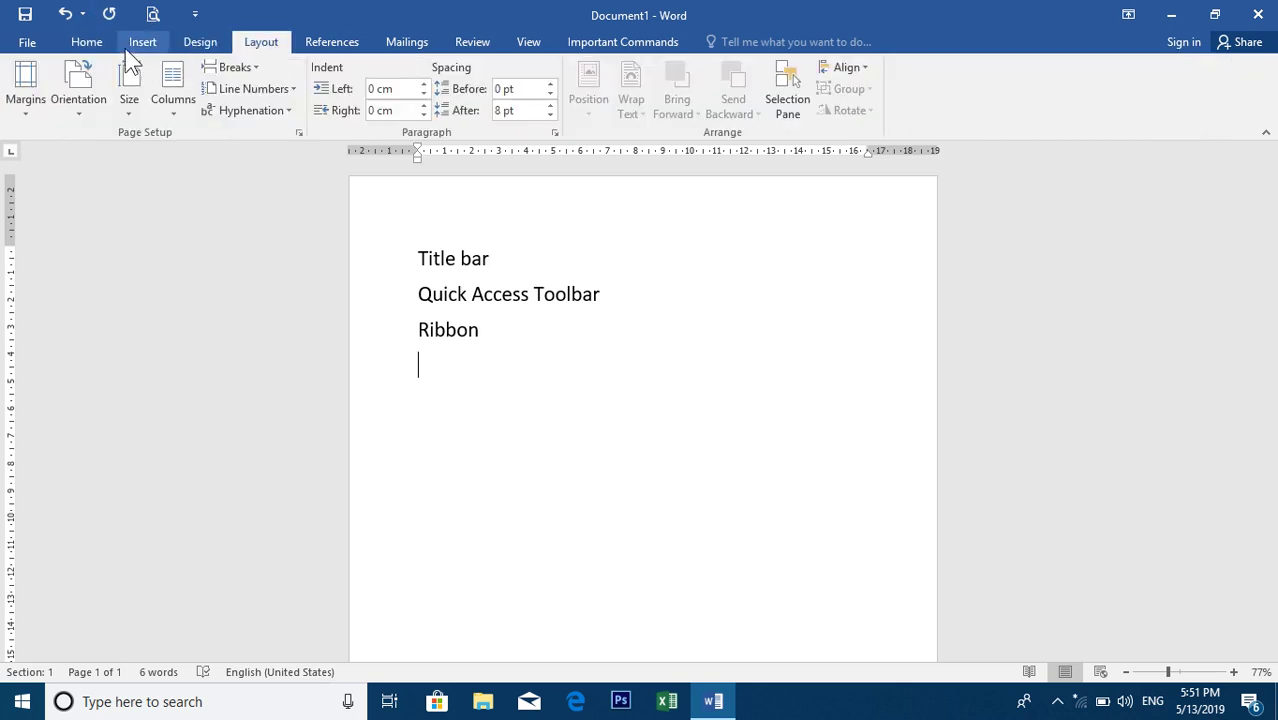
click(86, 50)
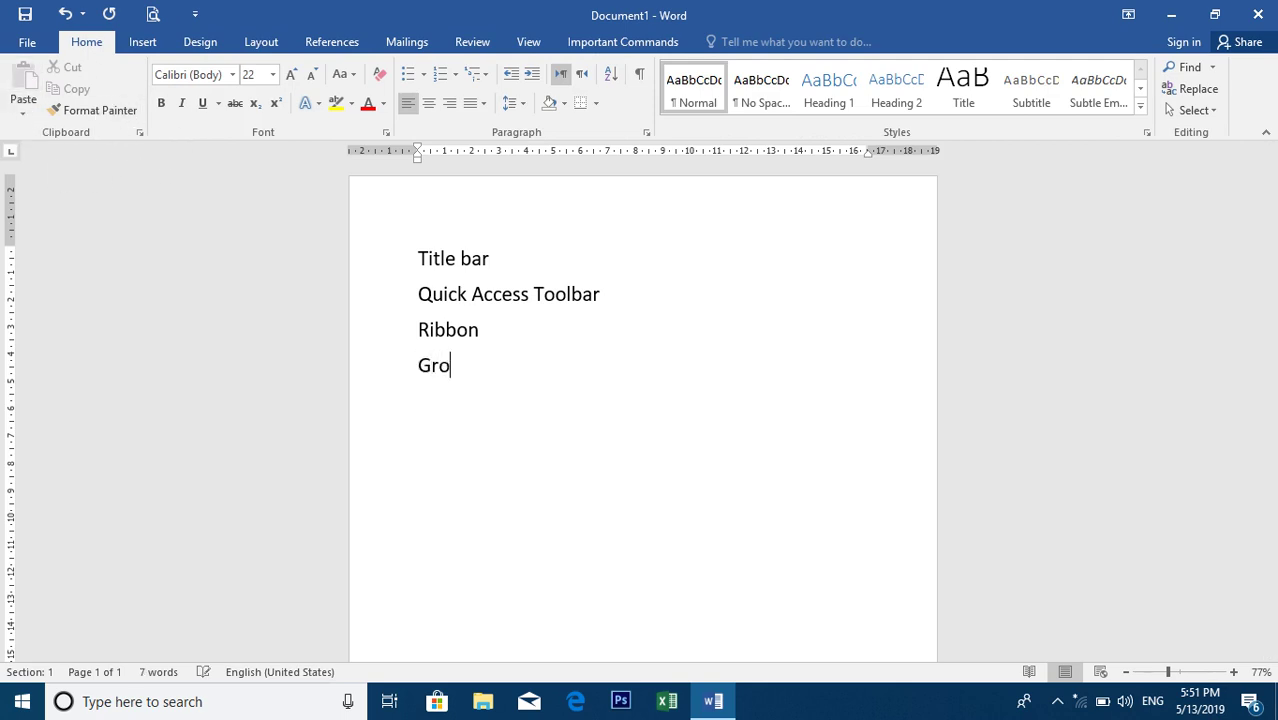
Complete the fourth line of the list as "Group" and start a new line below it
key(BackSpace)
text(up)
key(Return)
Look at the Insert command groups, return to the Home commands, and add the line "Command" to the list
click(142, 43)
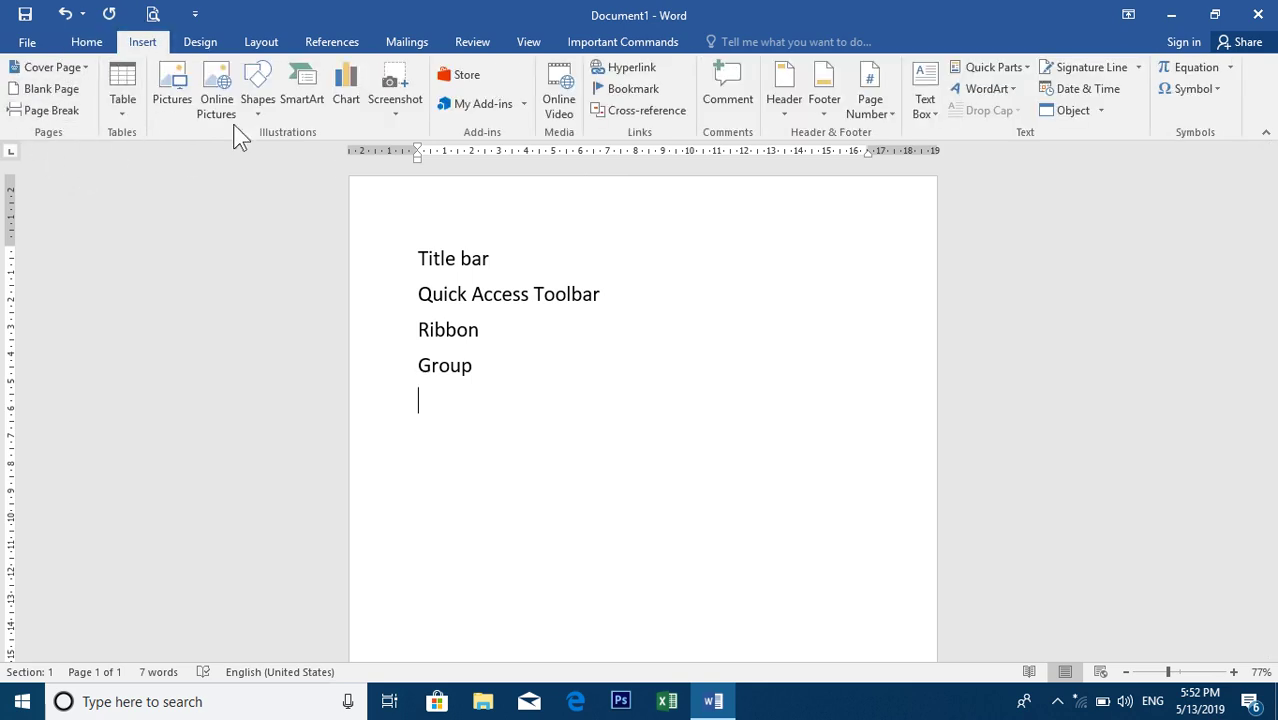
click(86, 42)
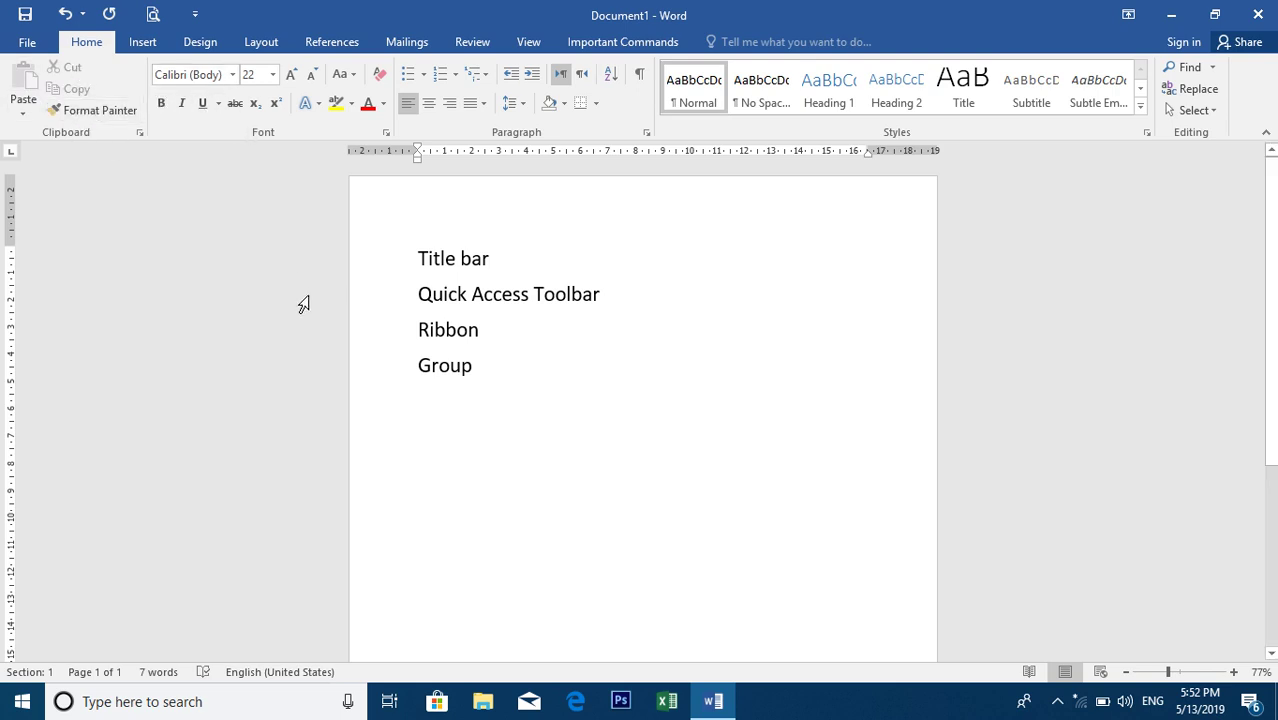
text(Commm)
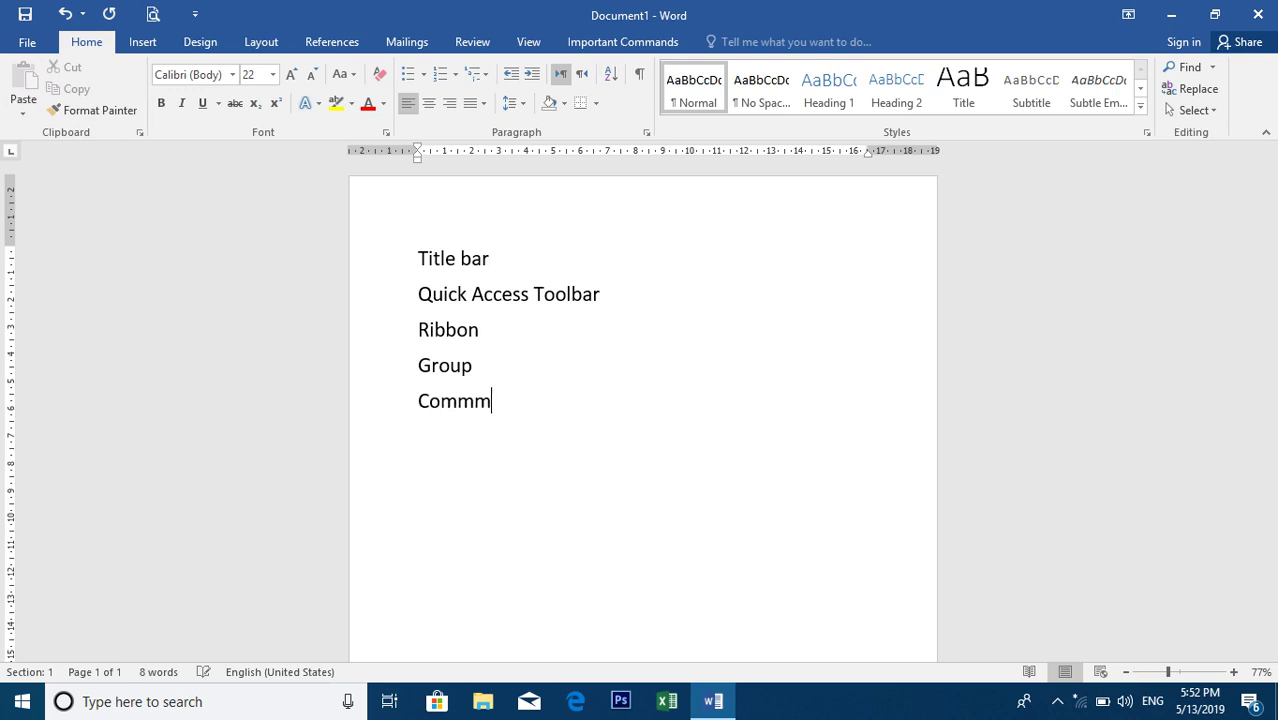
key(BackSpace)
text(and)
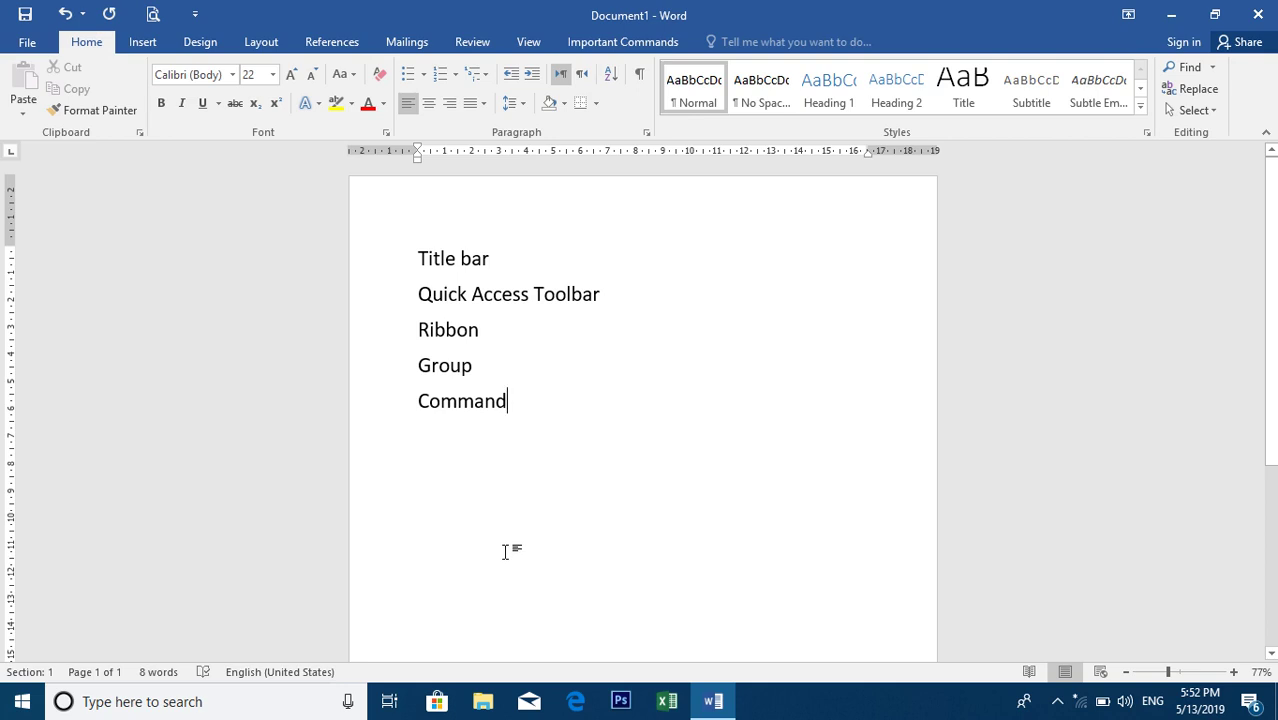
Add the line "Ruler: Horizontal Ruler and Vertical Ruler" below the "Command" line
key(Return)
text(Ruler: Horizontal Ruler and Vert)
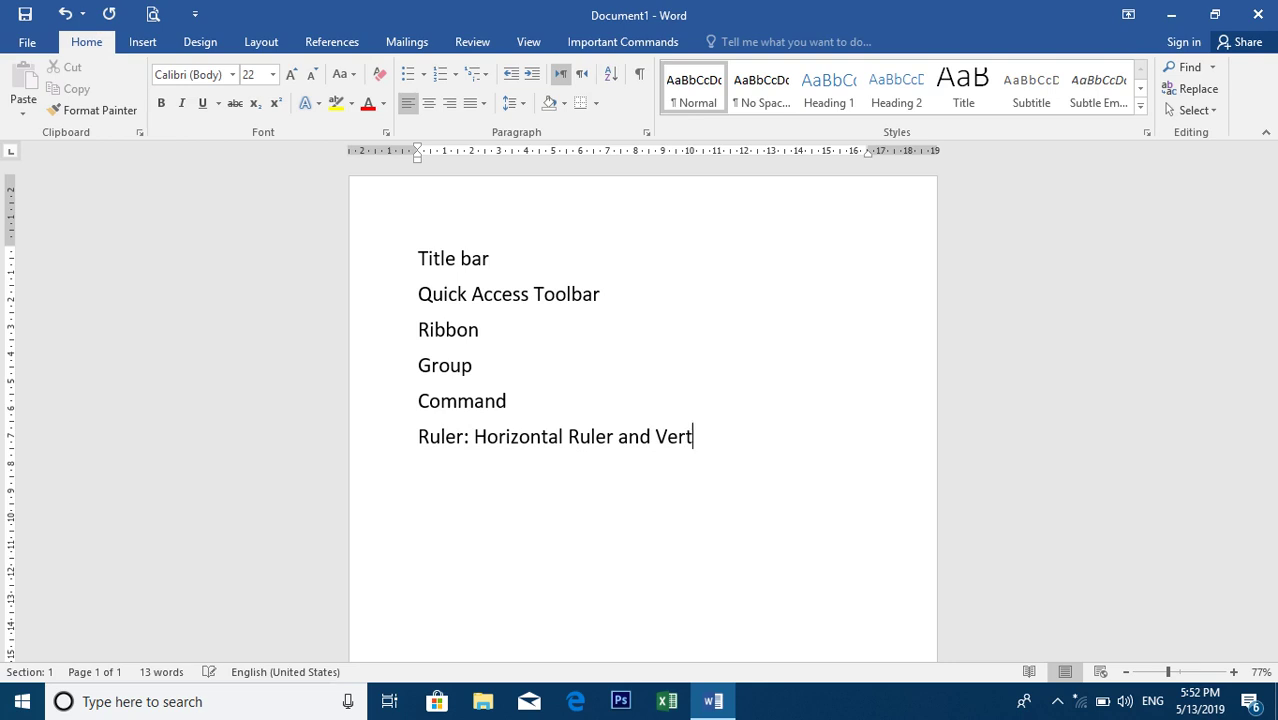
text(ical Ruler)
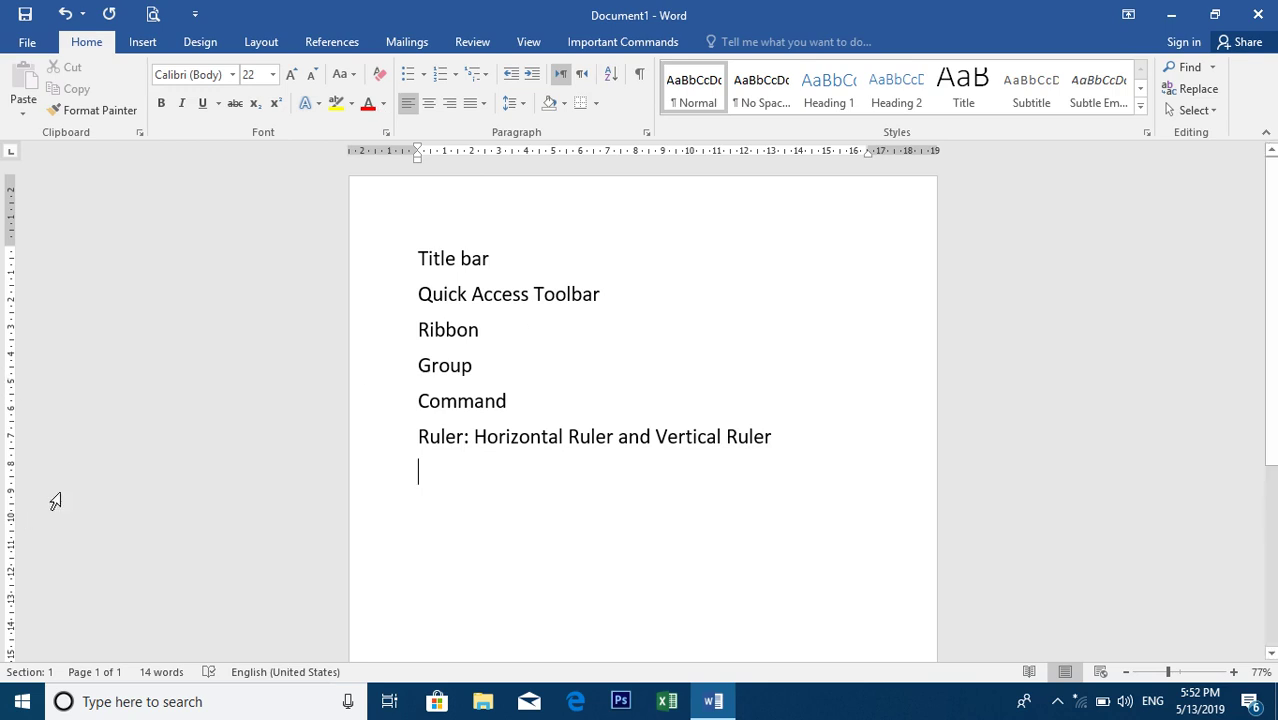
Add the lines "Scroll bar" and "Status bar" at the end of the list of window parts
mouse_move(1269, 343)
mouse_down()
mouse_move(1269, 510)
mouse_move(1269, 343)
mouse_up()
text(cor)
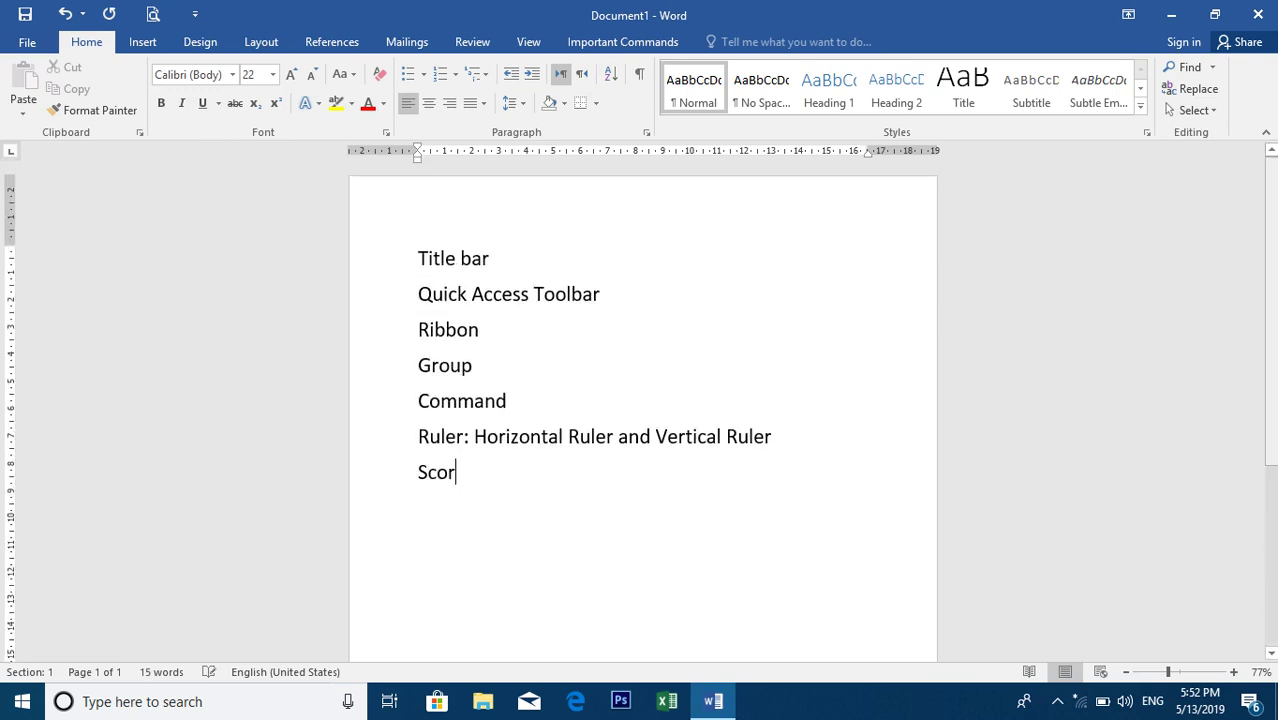
key(BackSpace)
key(BackSpace)
text(roll bar)
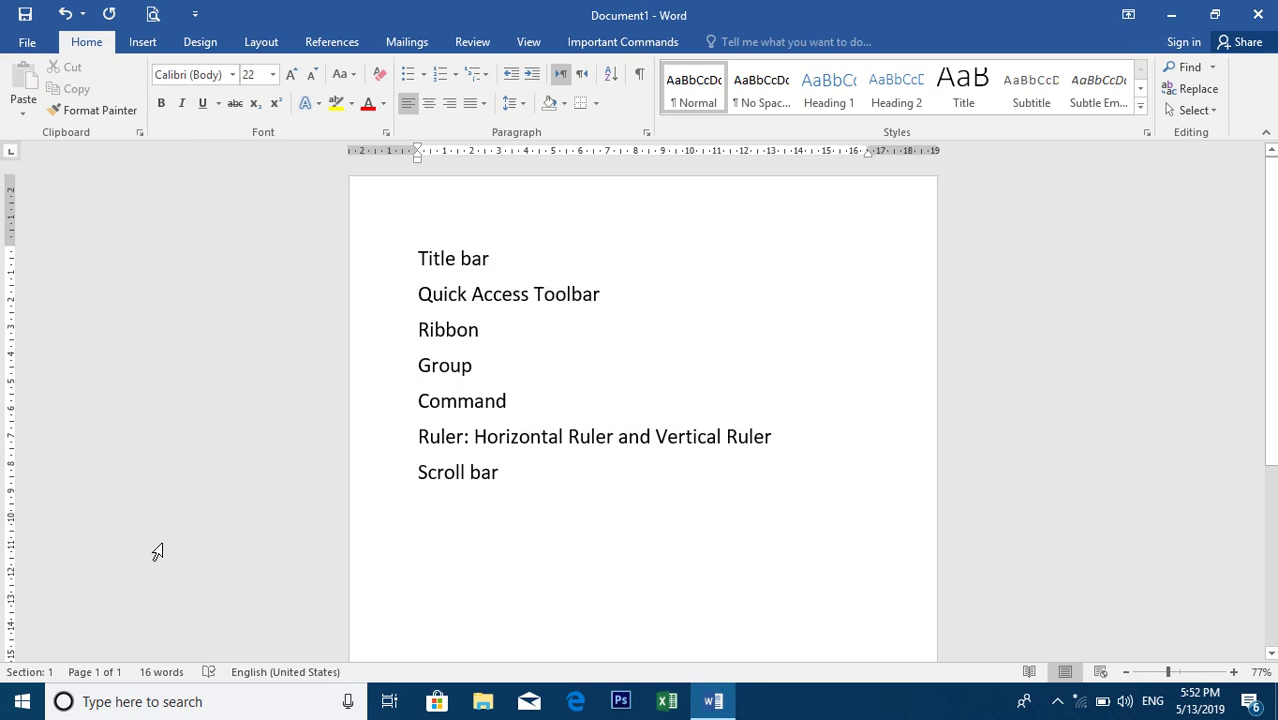
text(Star)
text(us bar)
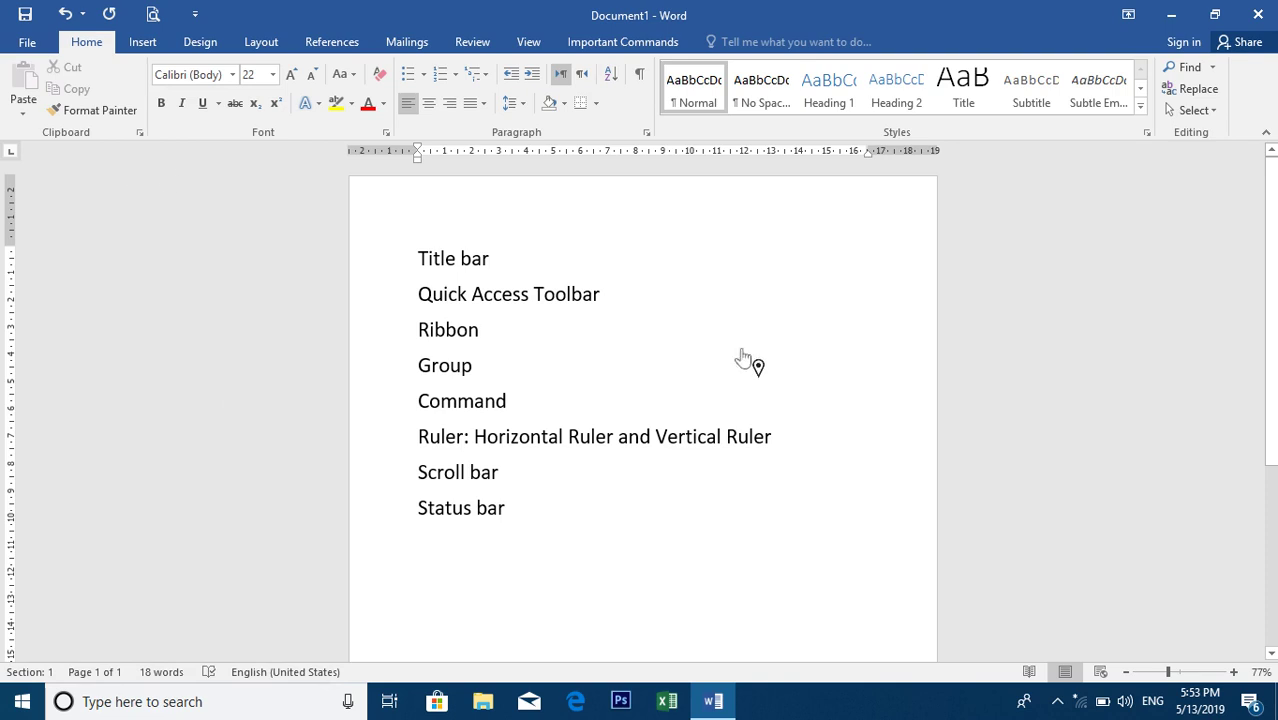
Create a new blank document from the template gallery
click(26, 41)
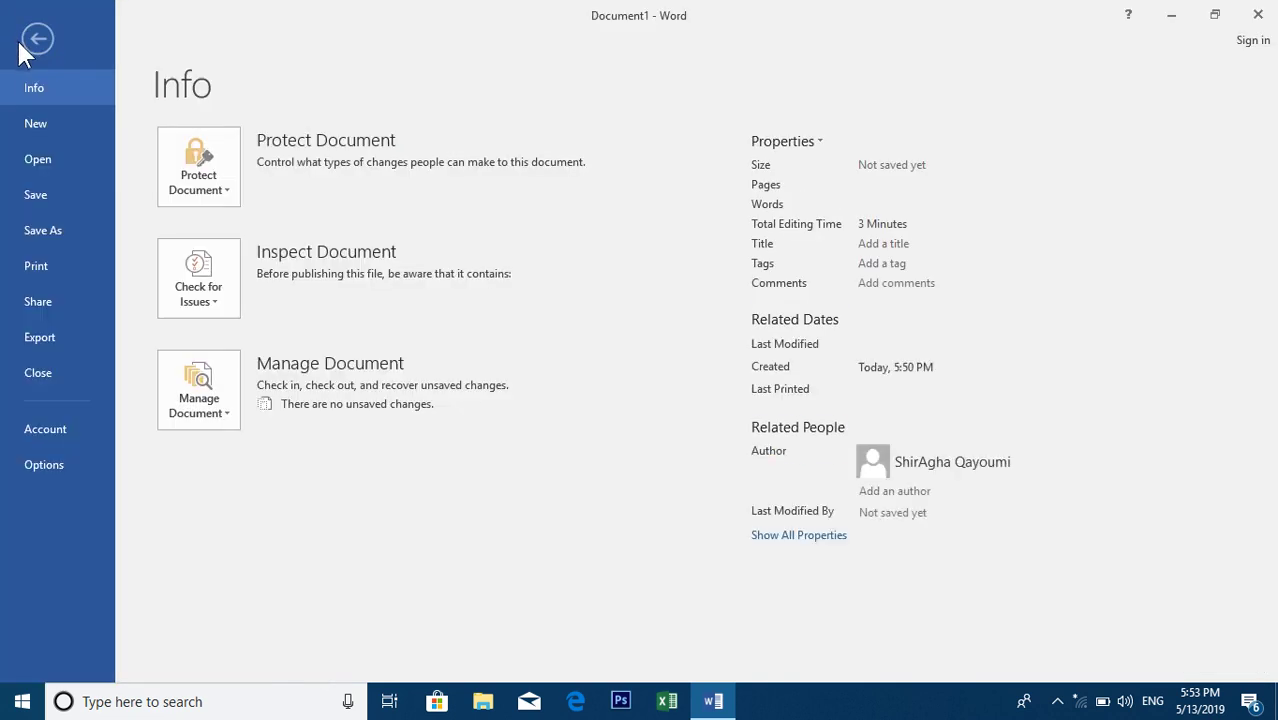
click(37, 113)
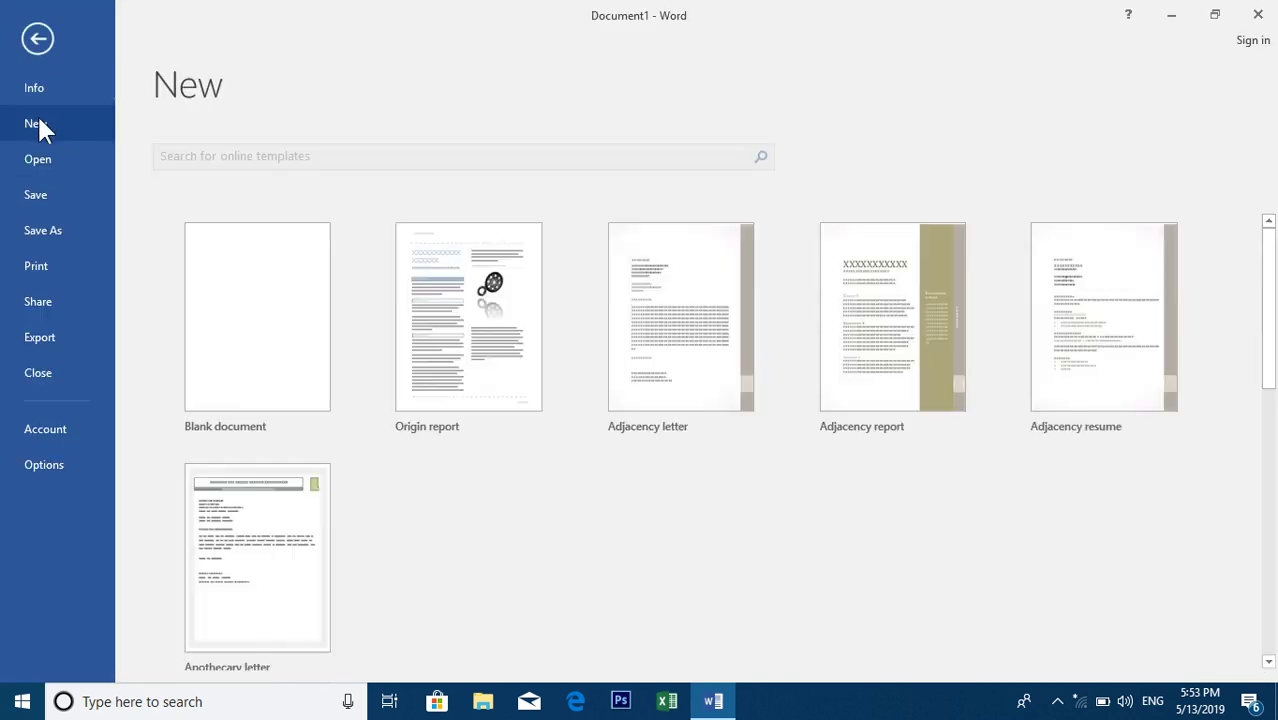
click(312, 383)
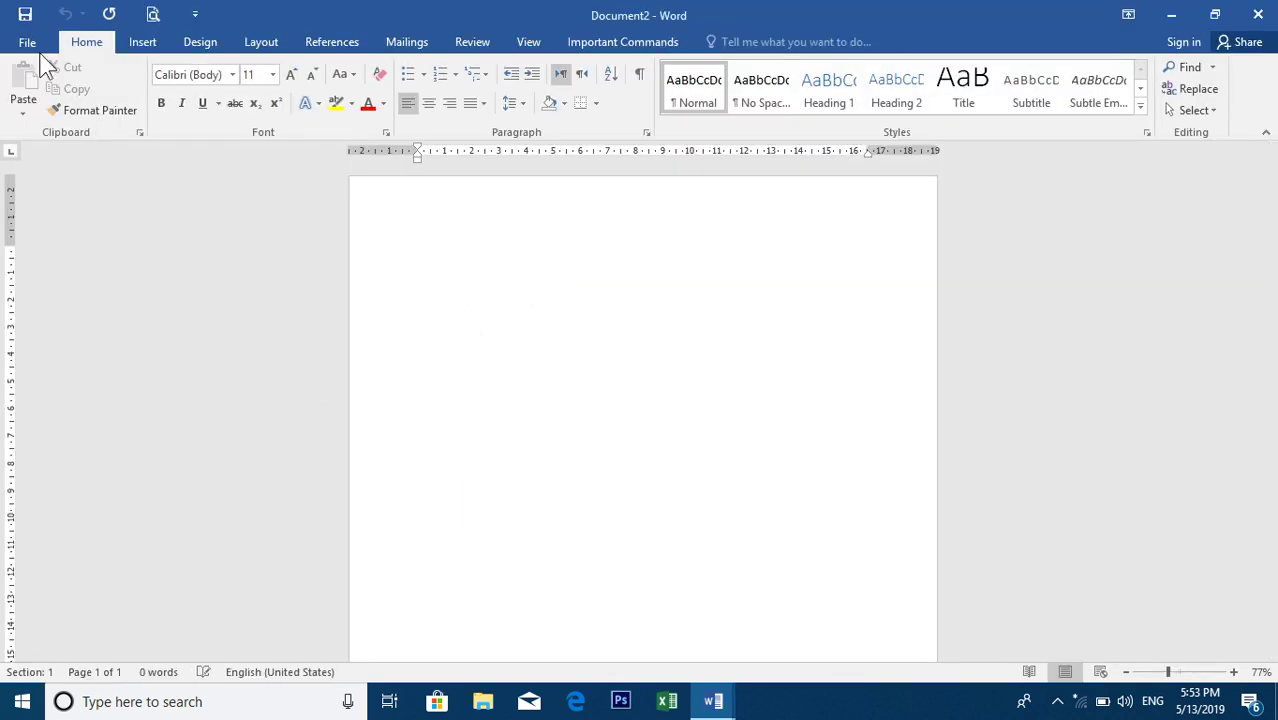
Leave the document's Info page, create another blank document, and preview all open Word windows
click(30, 42)
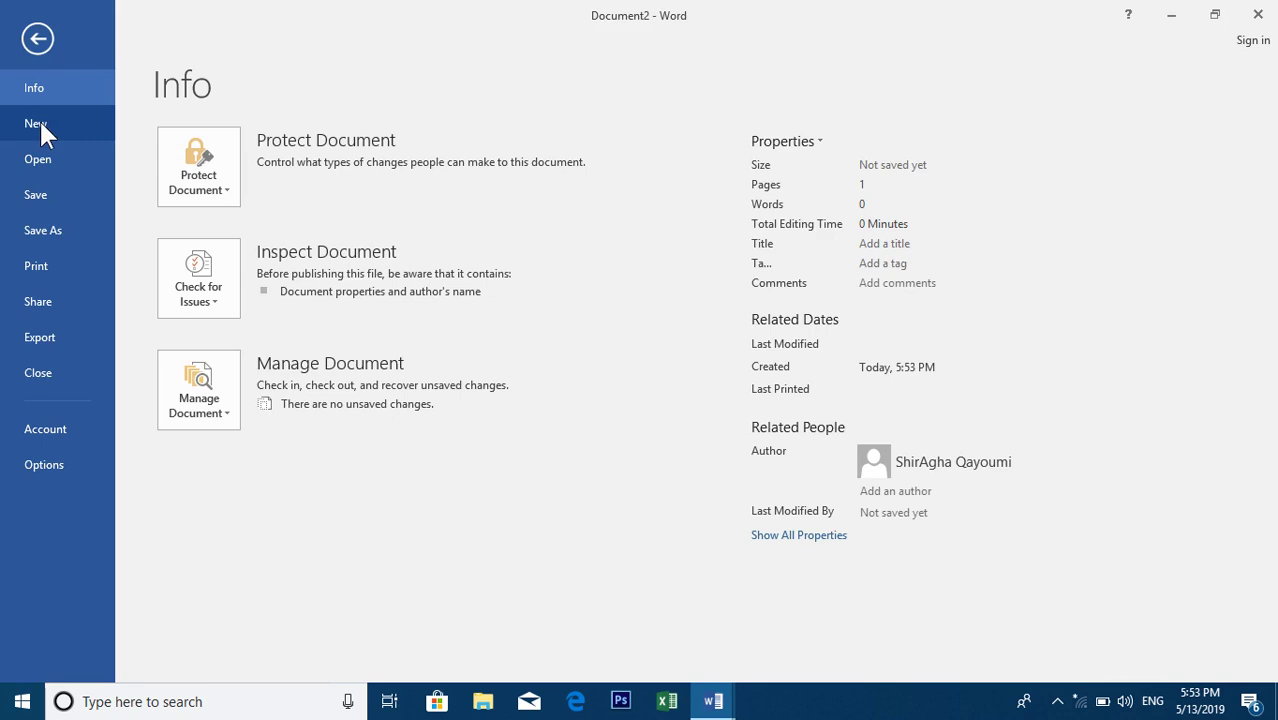
click(38, 40)
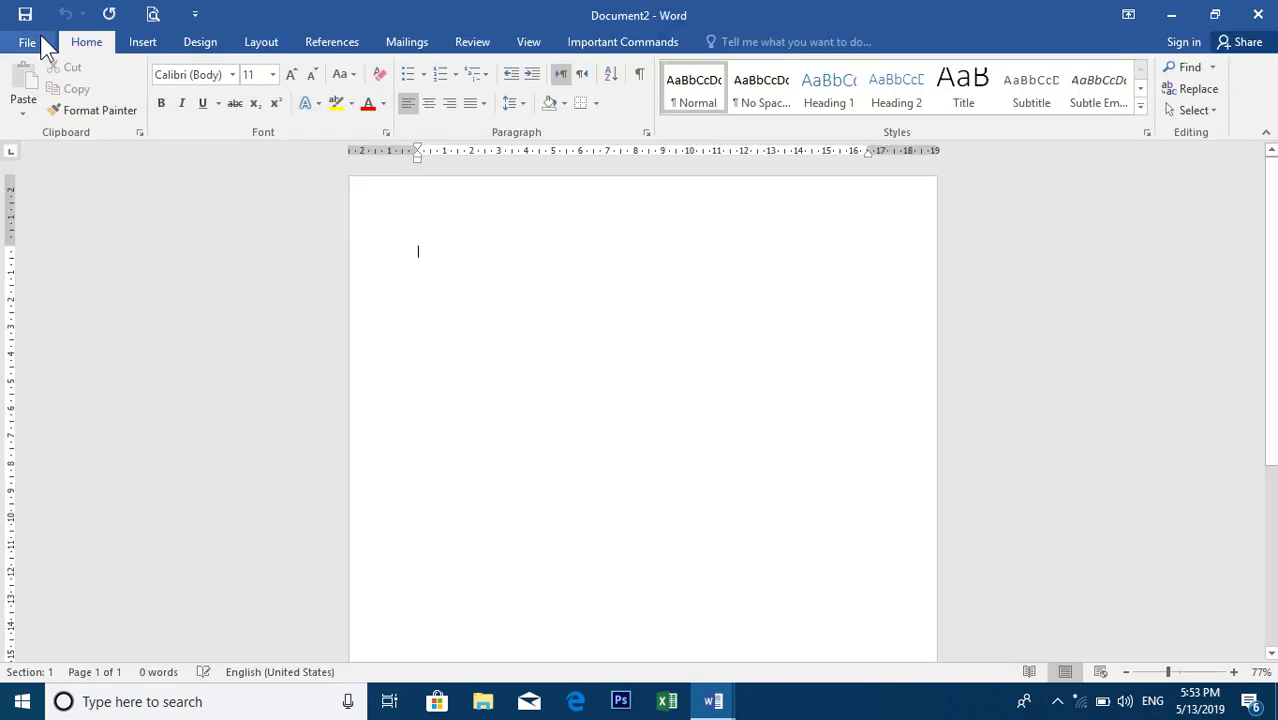
key(ctrl+n)
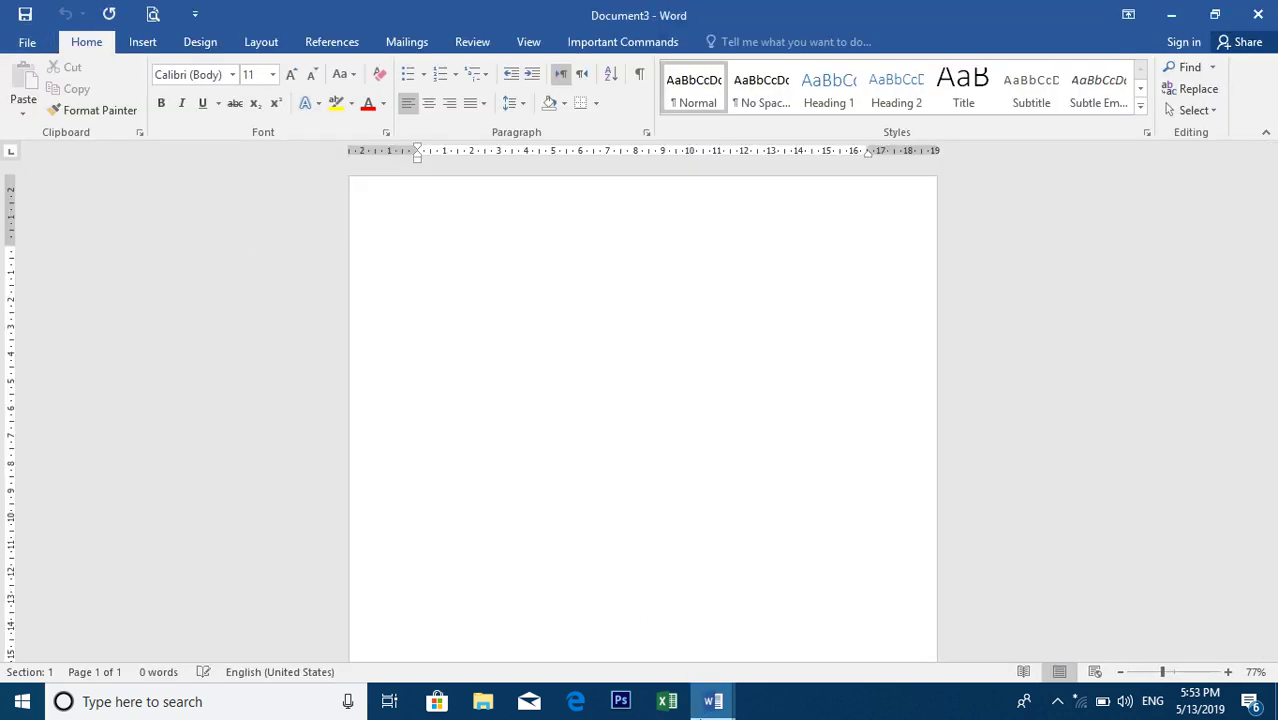
mouse_move(707, 716)
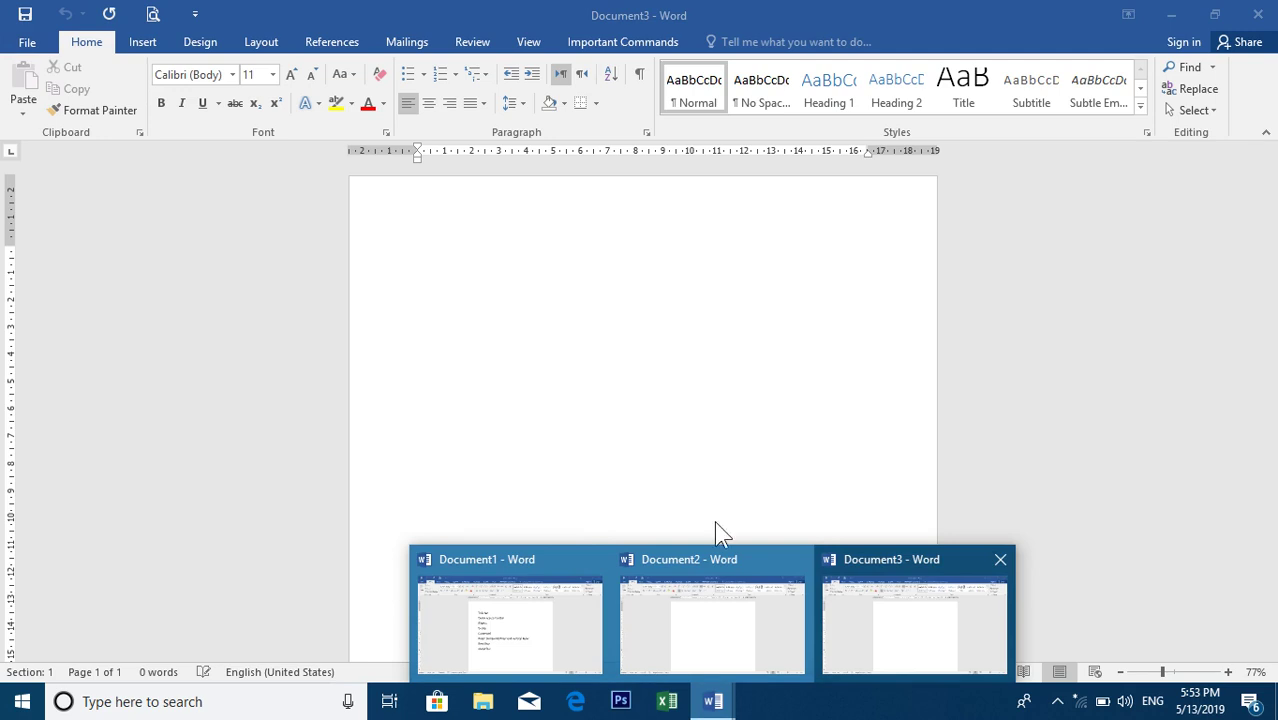
Review the templates available for new documents and the list of recently used documents
click(22, 40)
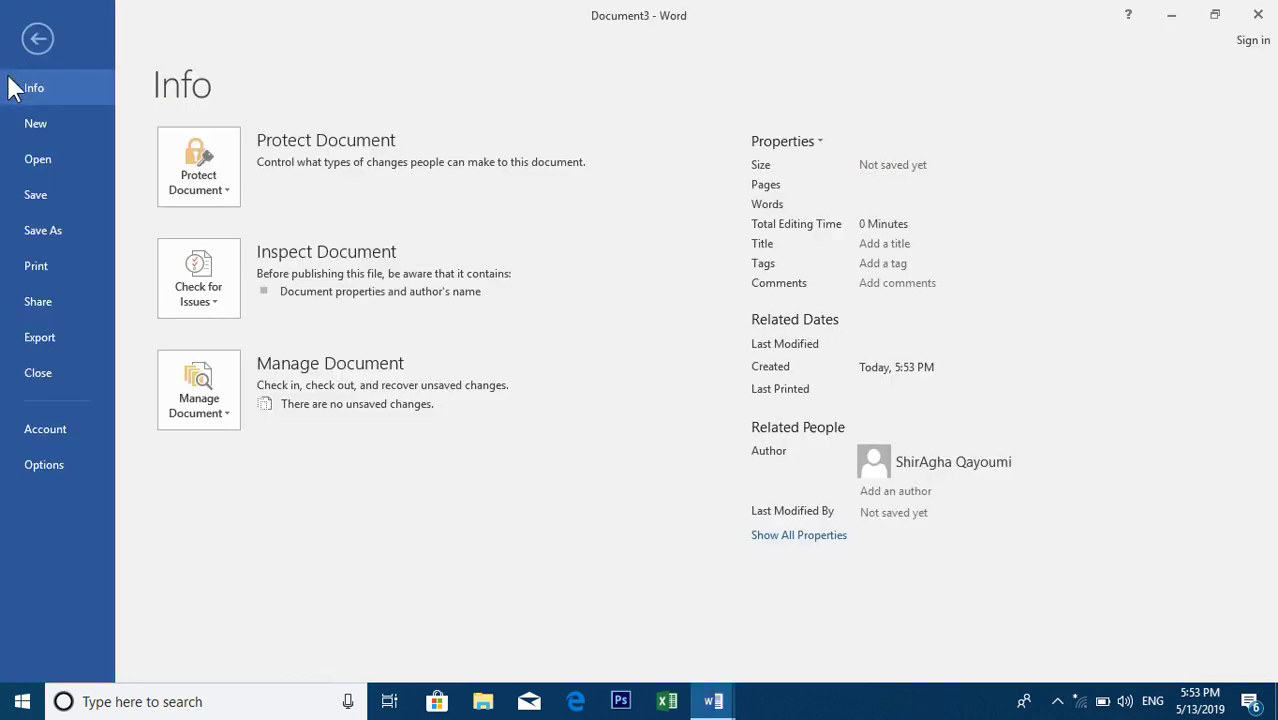
click(35, 126)
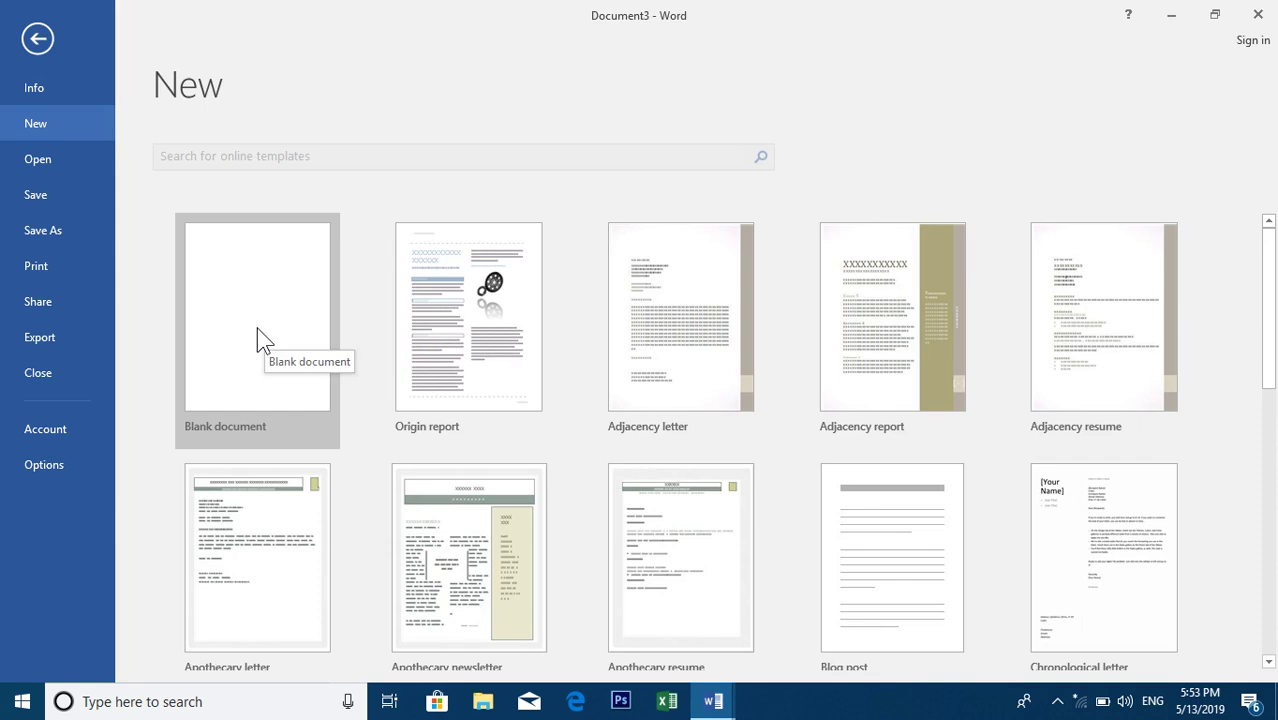
click(30, 164)
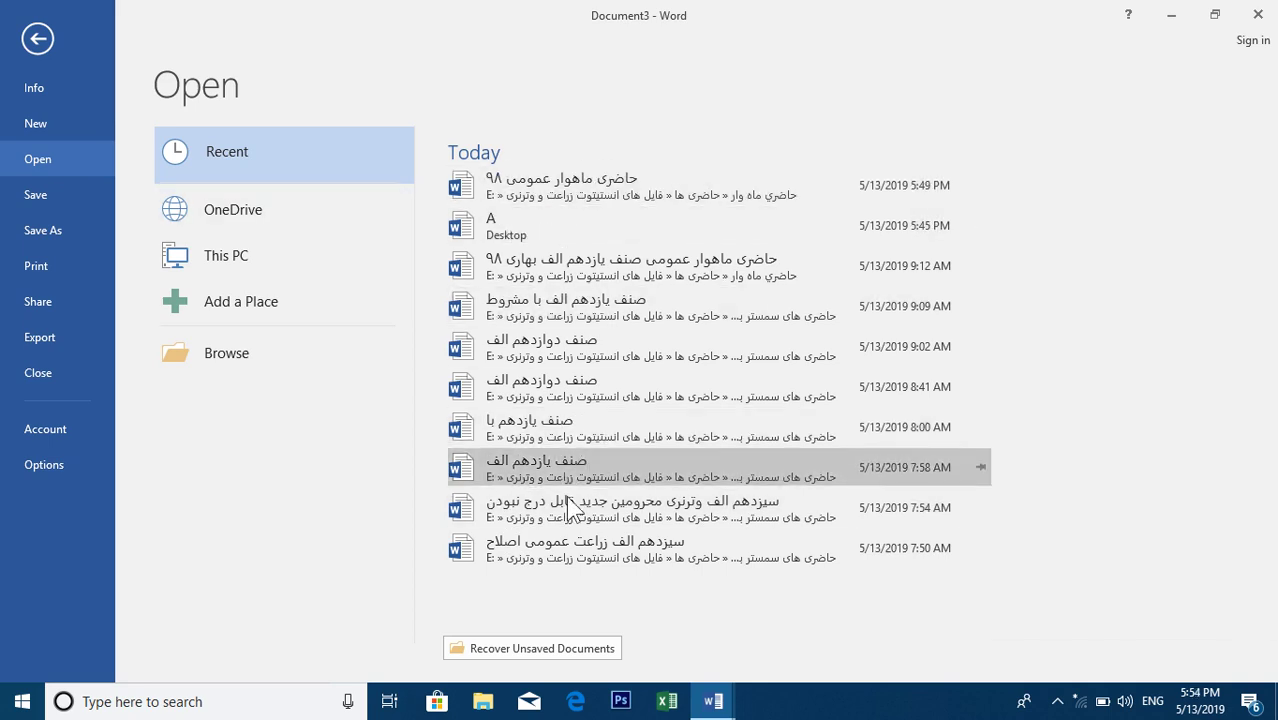
click(563, 422)
click(628, 400)
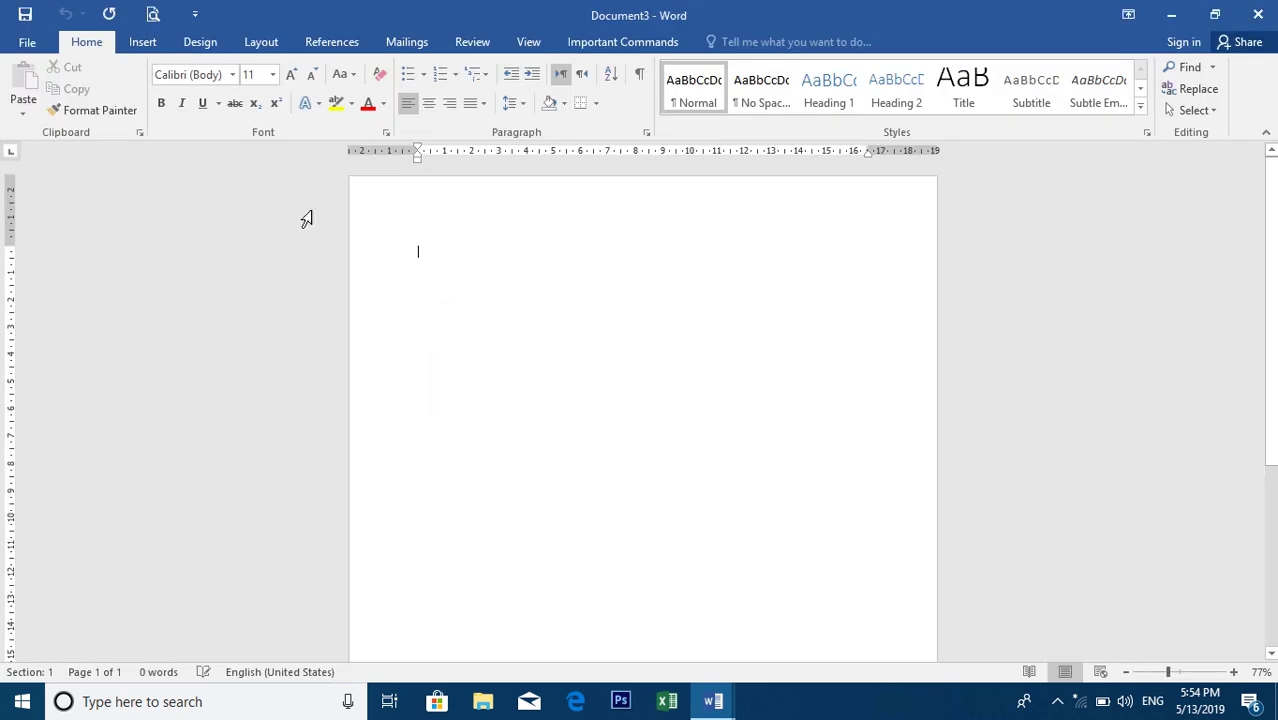
Open the recent document "صنف یازدهم الف با مشروط" for viewing and close it
click(28, 40)
click(36, 159)
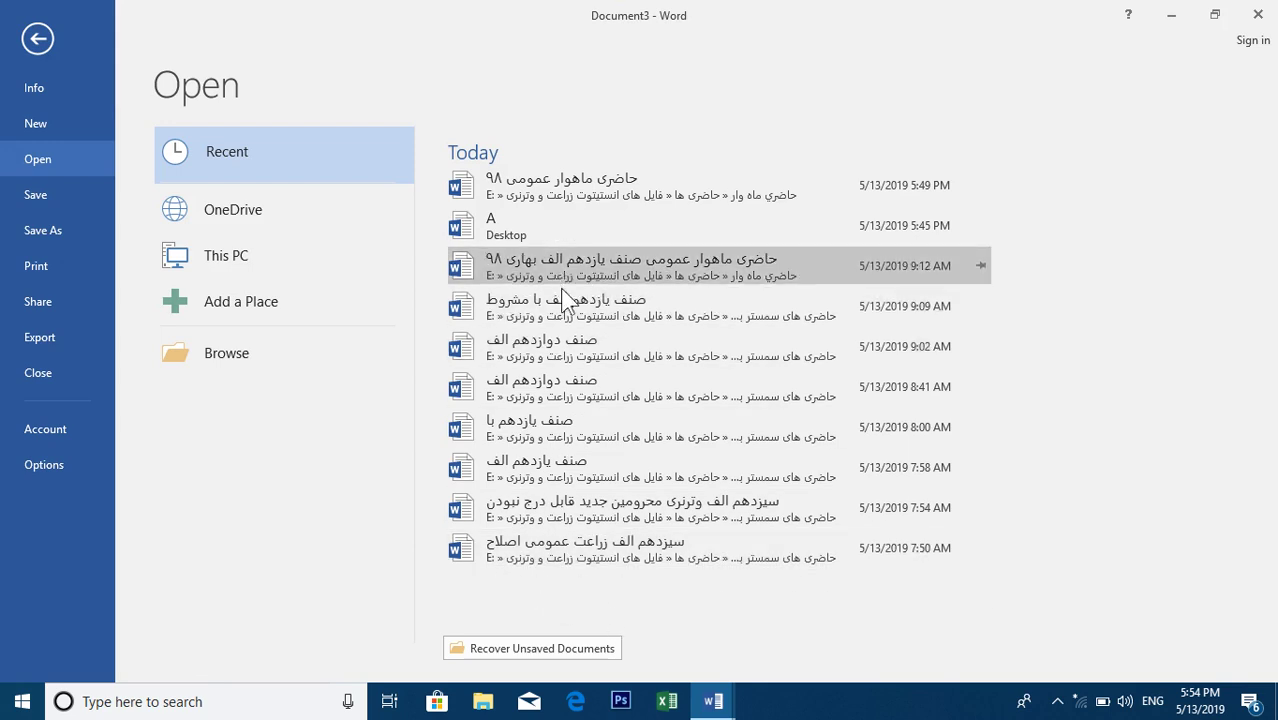
click(572, 318)
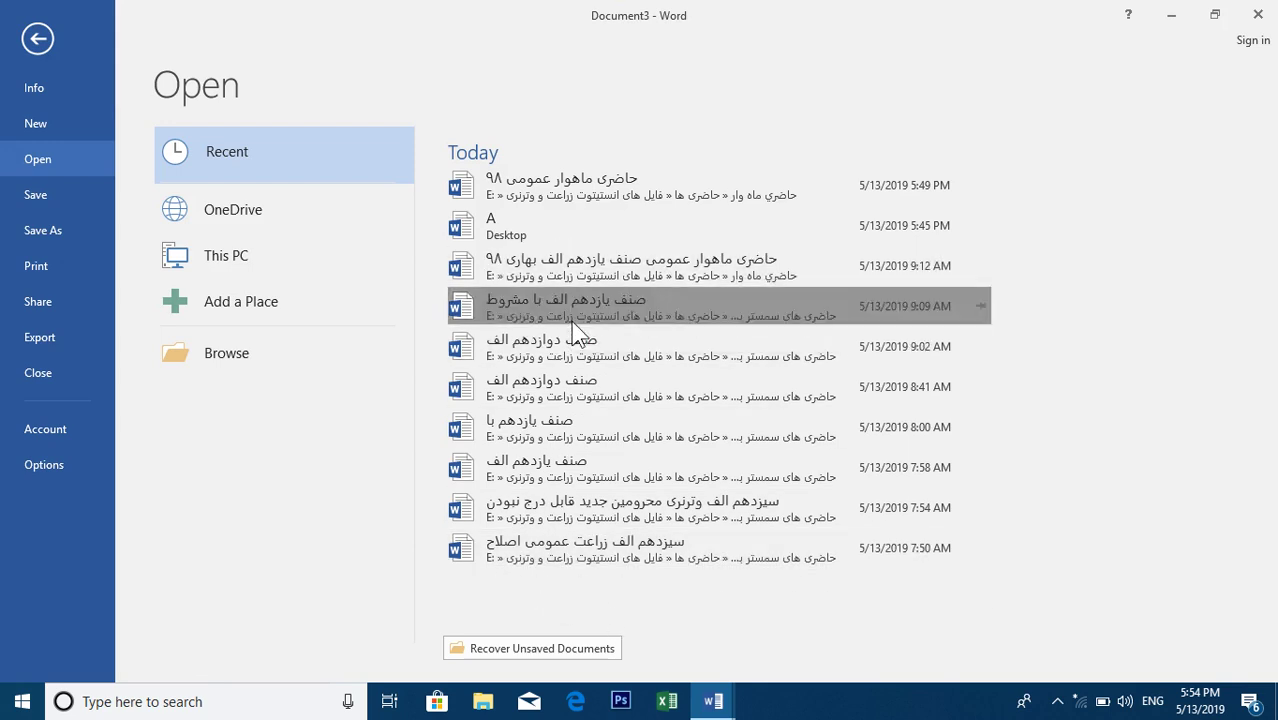
click(1258, 14)
Review the recent documents list again and show OneDrive as a location for opening files
click(27, 41)
click(37, 162)
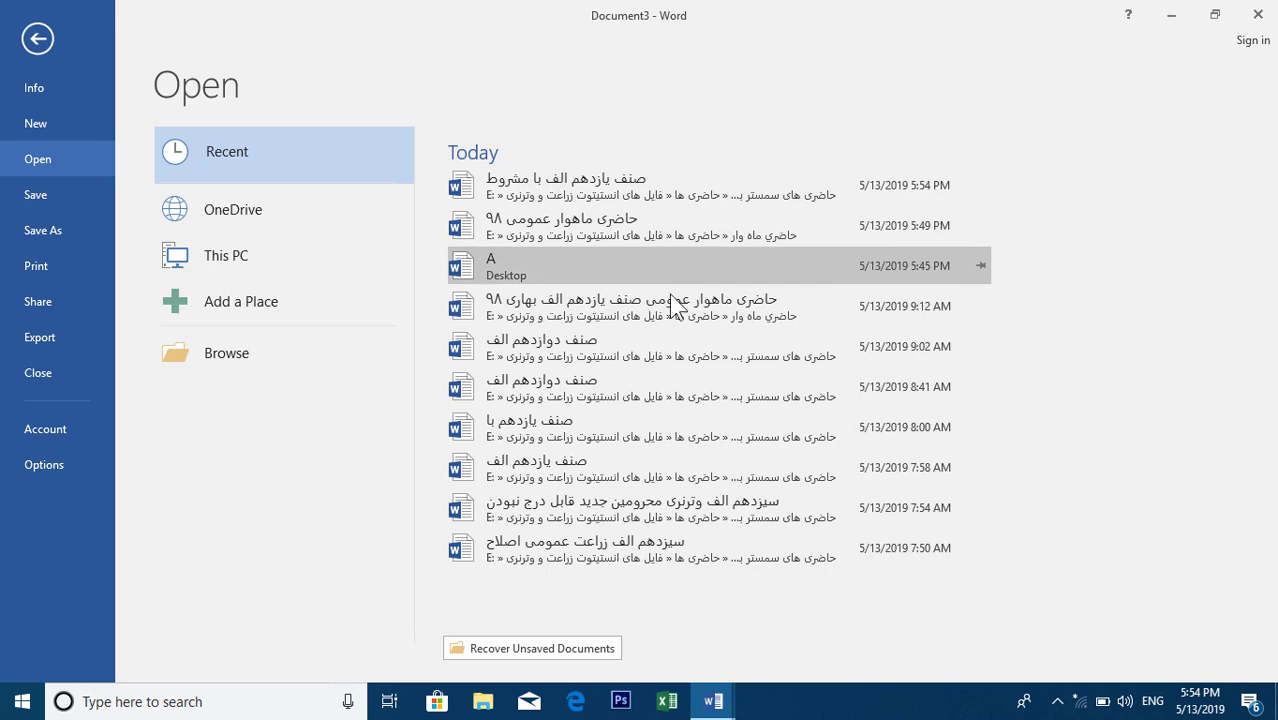
click(210, 222)
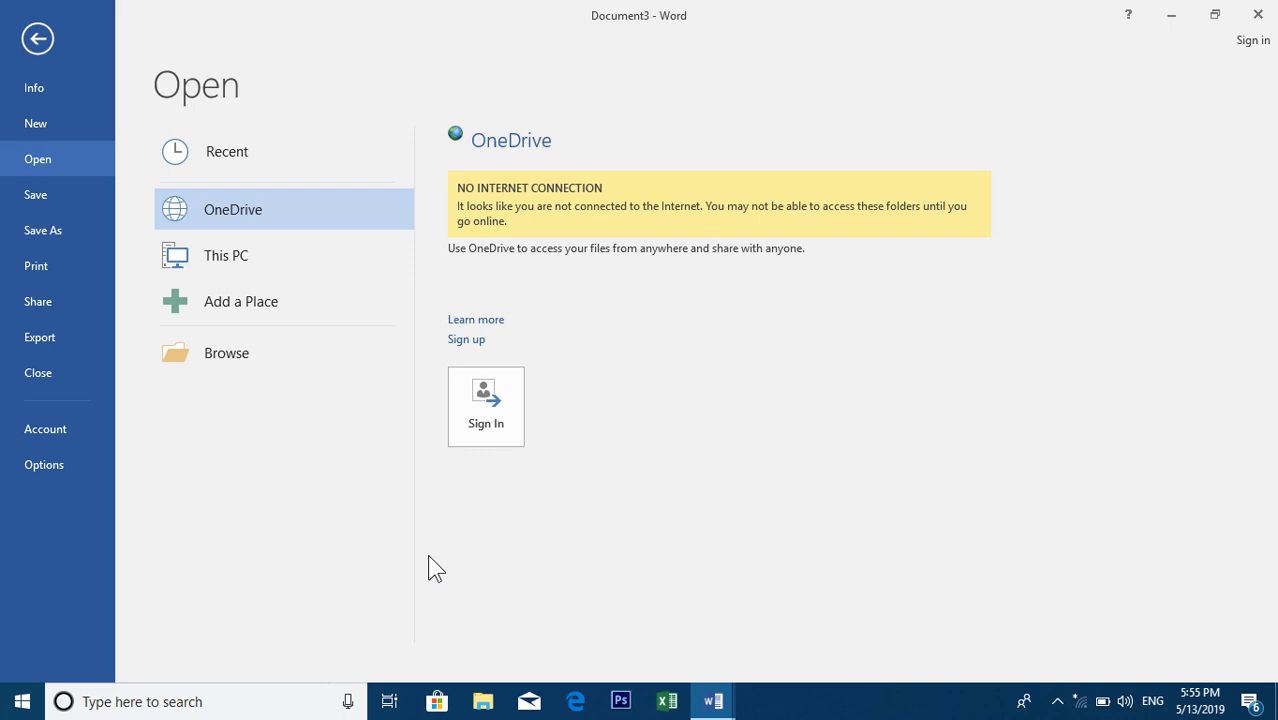
Open the document "چارت" from the Documents folder on This PC for viewing and close it
click(230, 258)
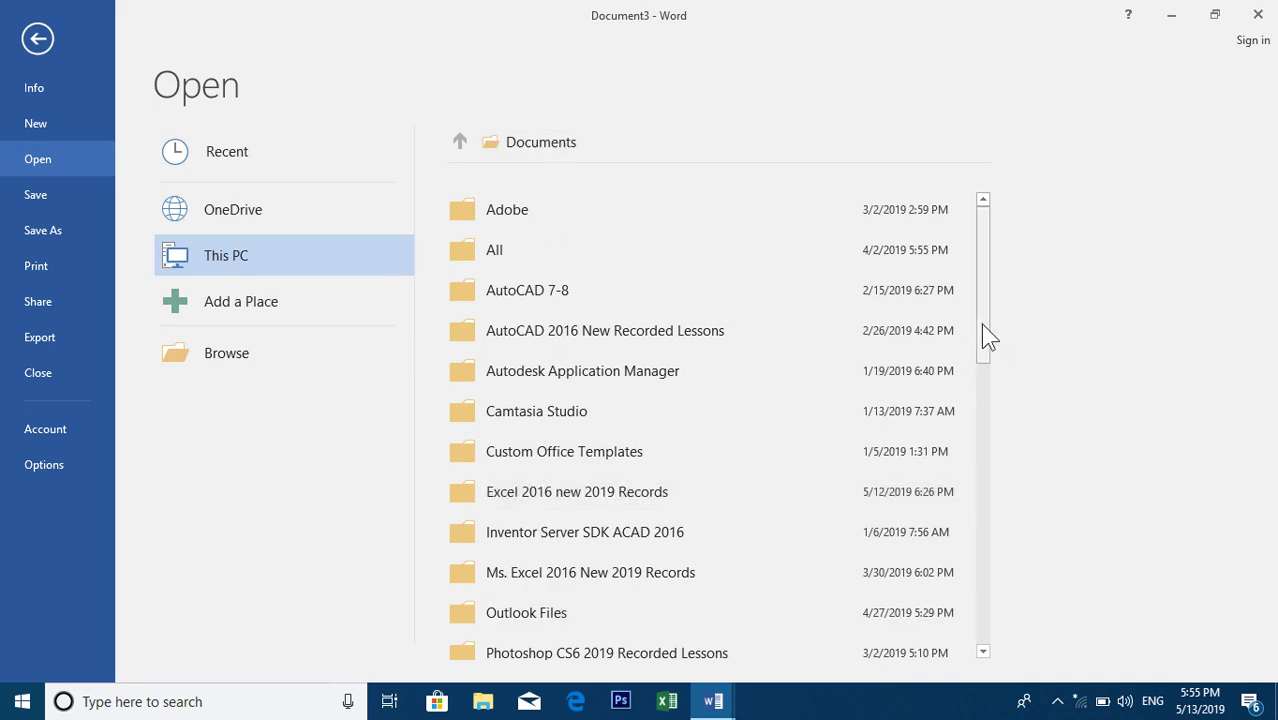
right_click(983, 606)
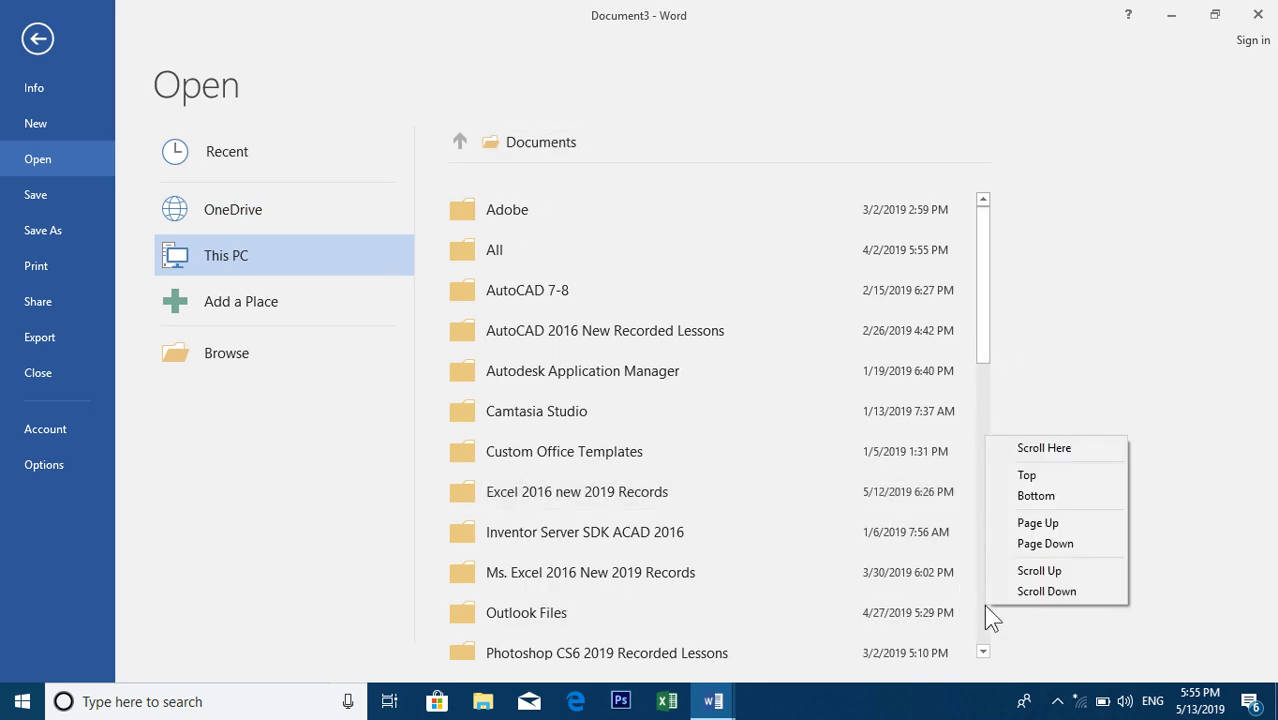
key(b)
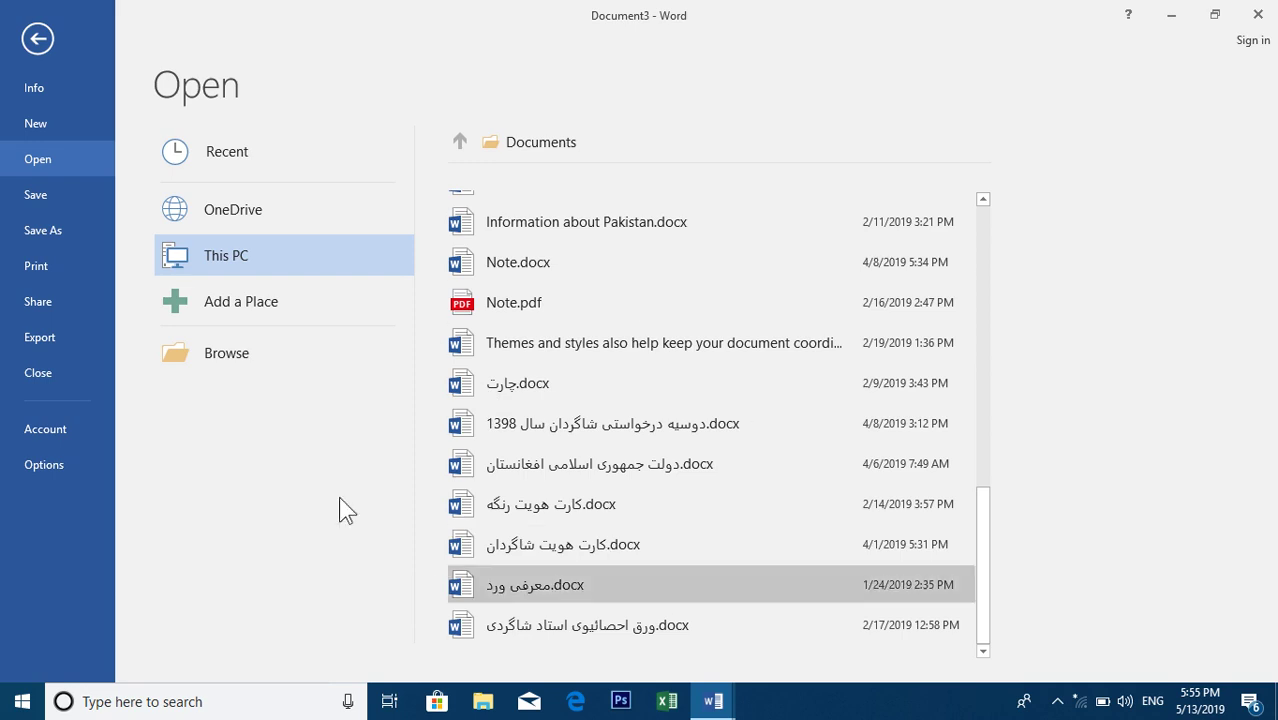
click(590, 377)
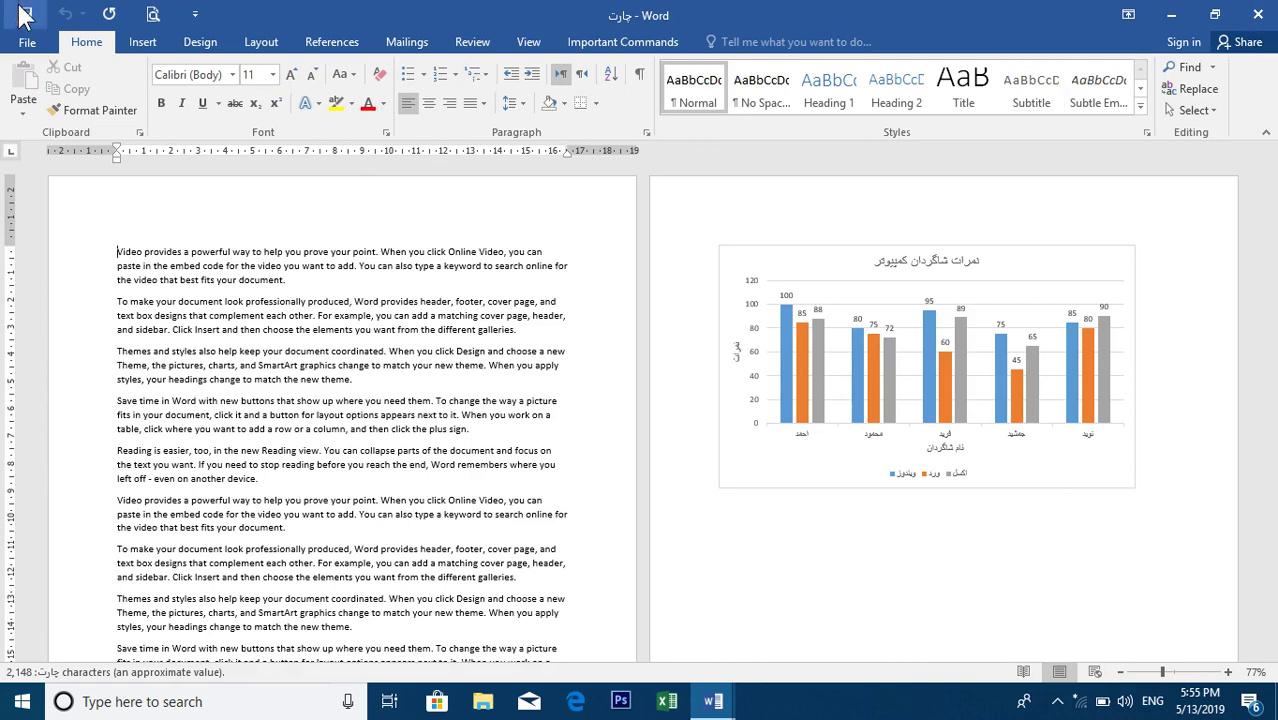
click(1266, 15)
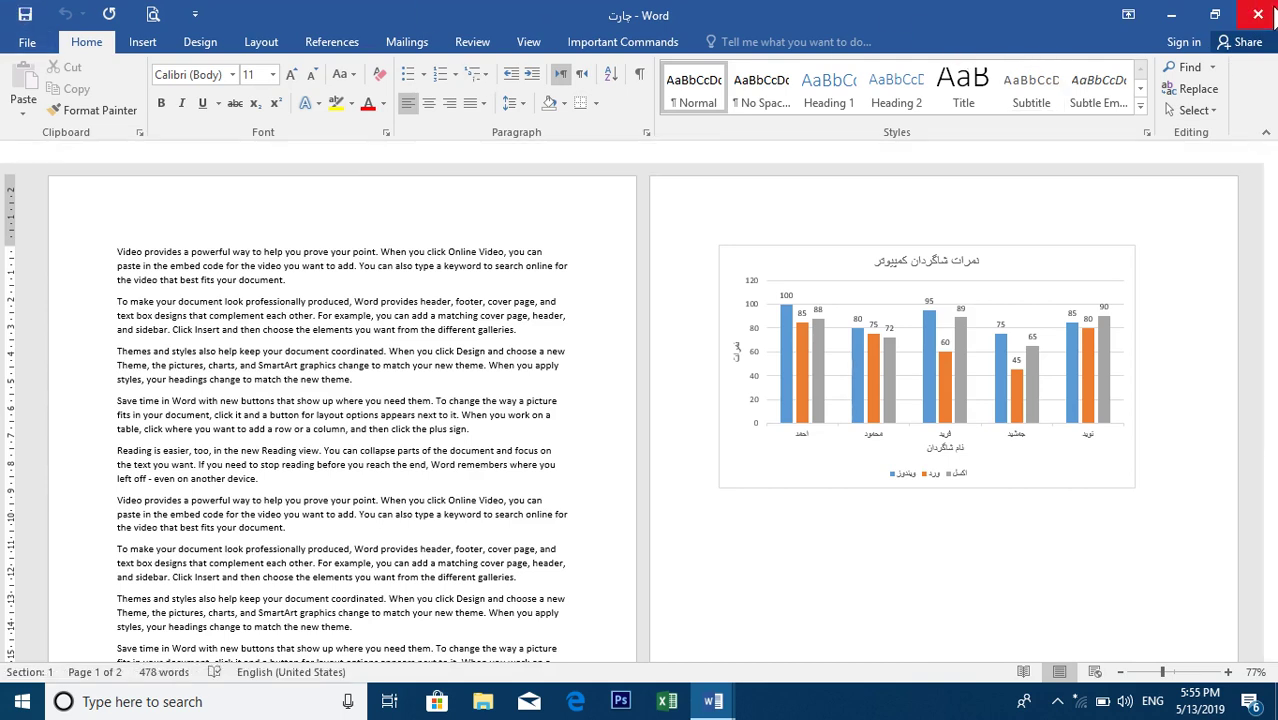
Return to the locations for opening files and show This PC and Add a Place
click(27, 41)
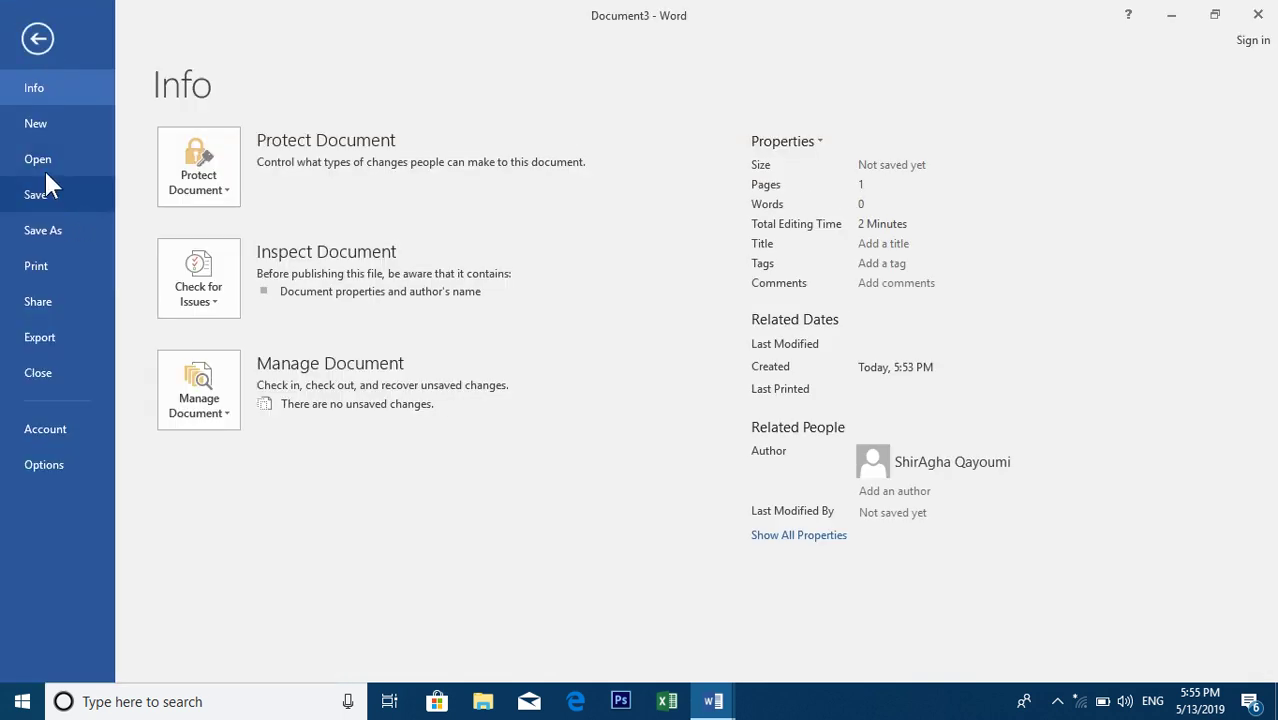
click(45, 167)
click(258, 259)
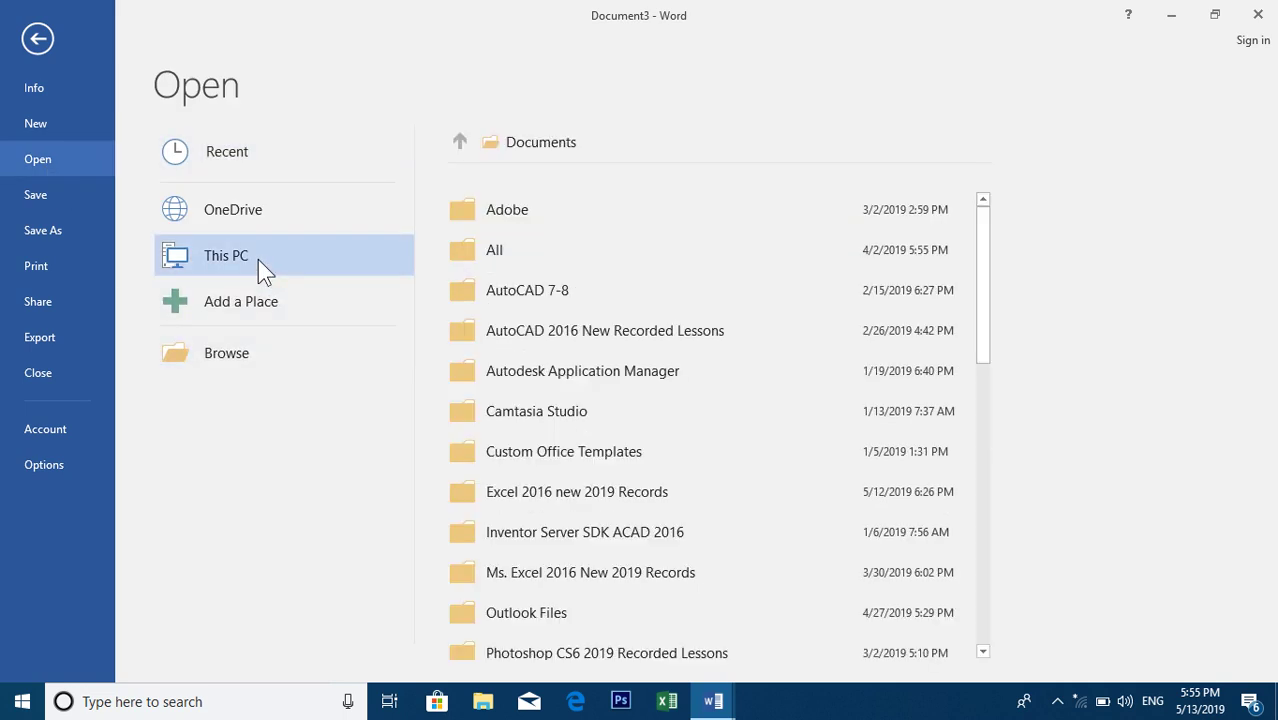
click(256, 301)
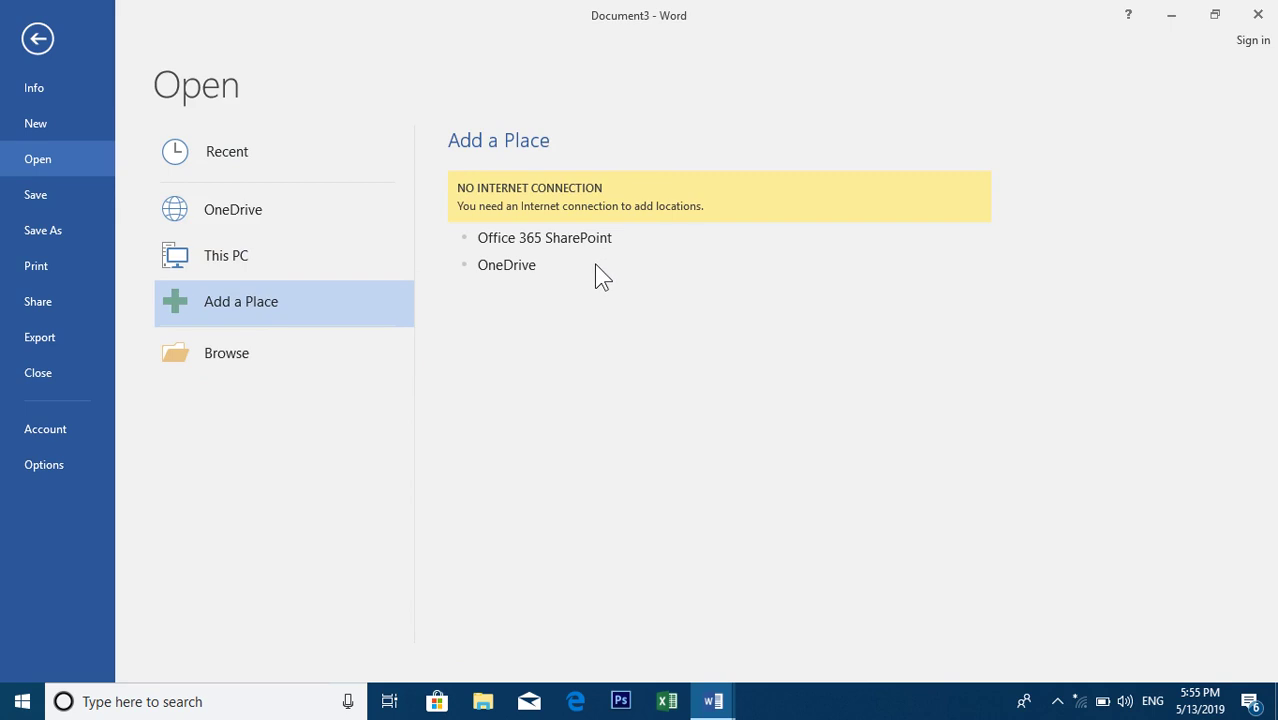
Browse the computer for files to open, showing the contents of Local Disk (E:), (D:) and (F:)
click(283, 362)
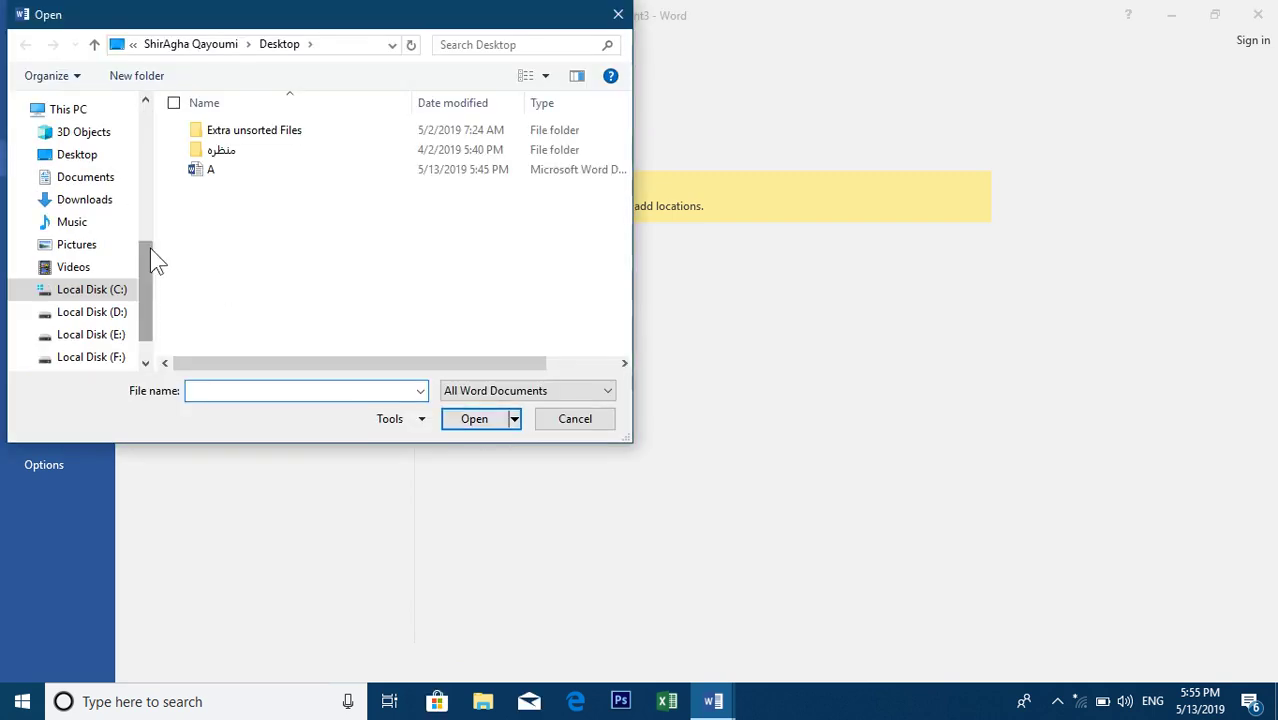
click(88, 334)
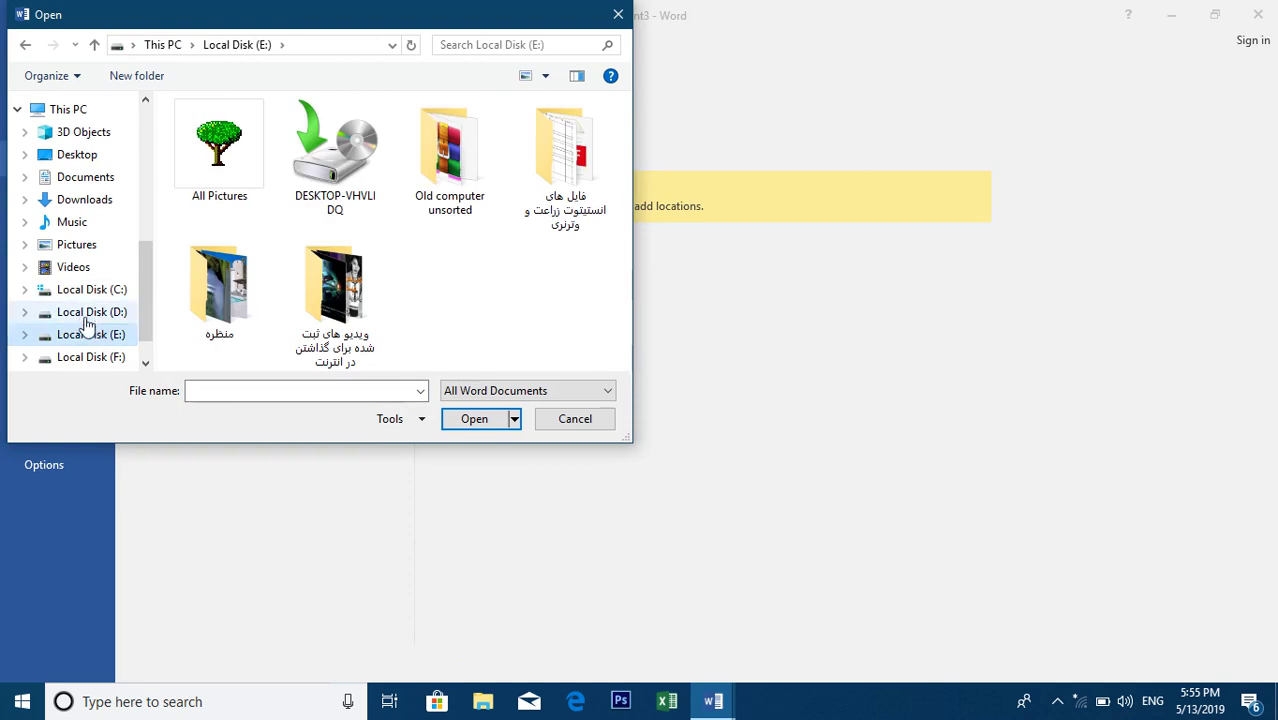
click(90, 312)
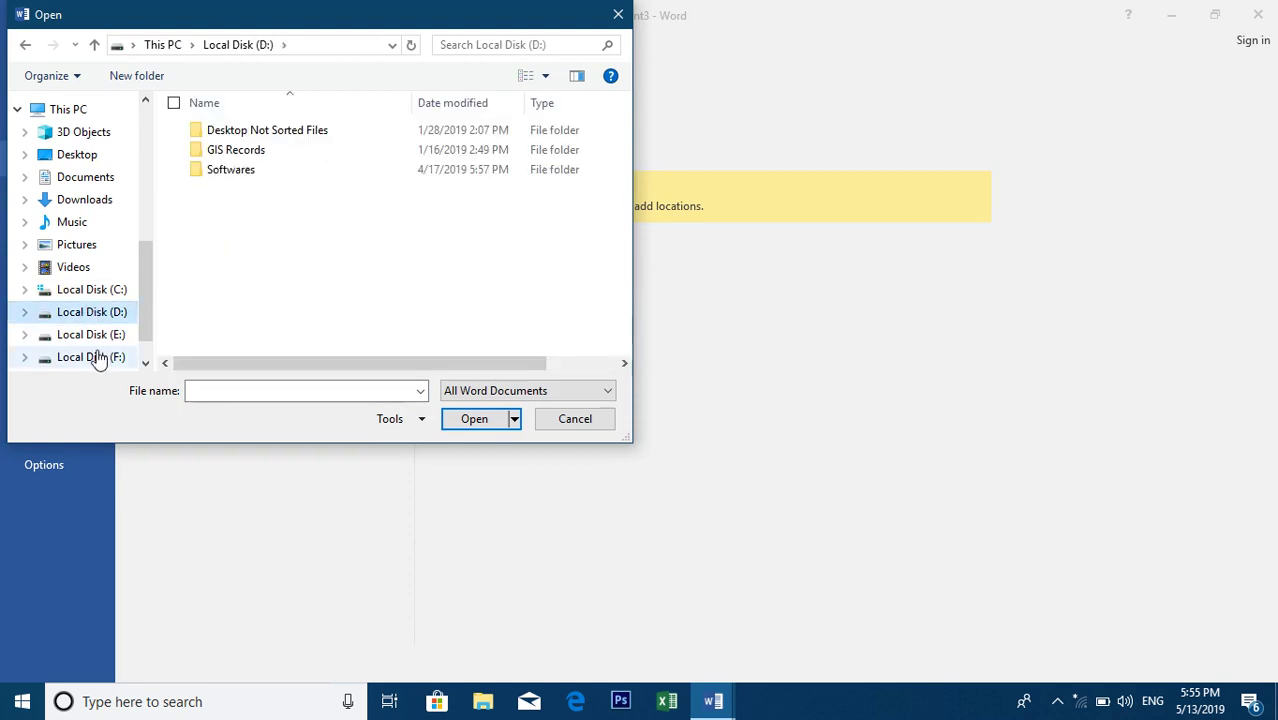
click(97, 357)
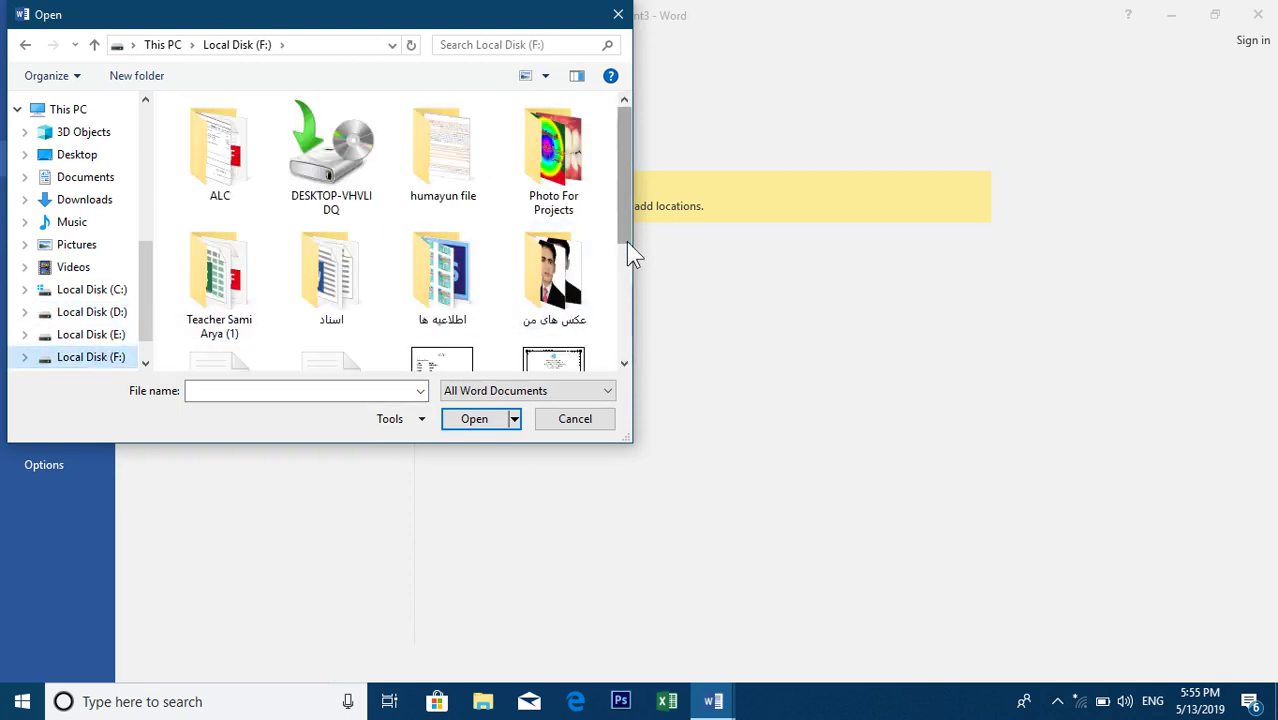
Open the CV document from Local Disk (F:) for viewing and close it
right_click(614, 338)
click(620, 325)
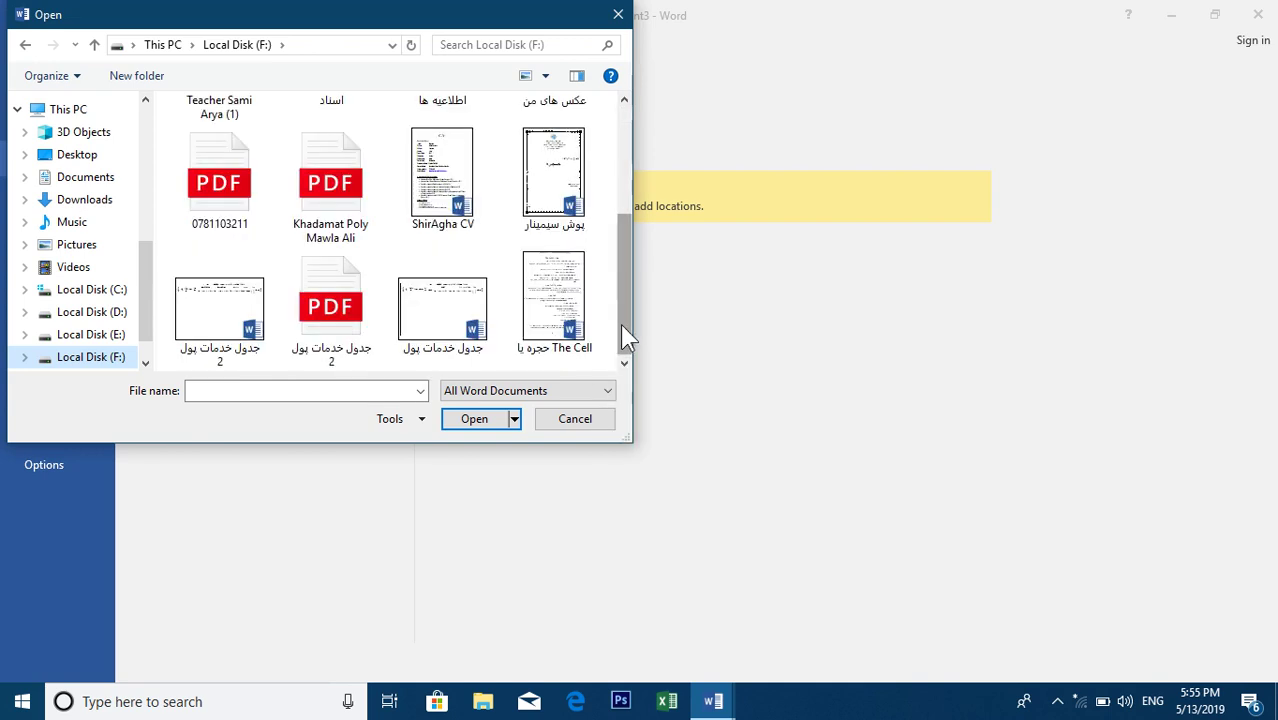
right_click(626, 219)
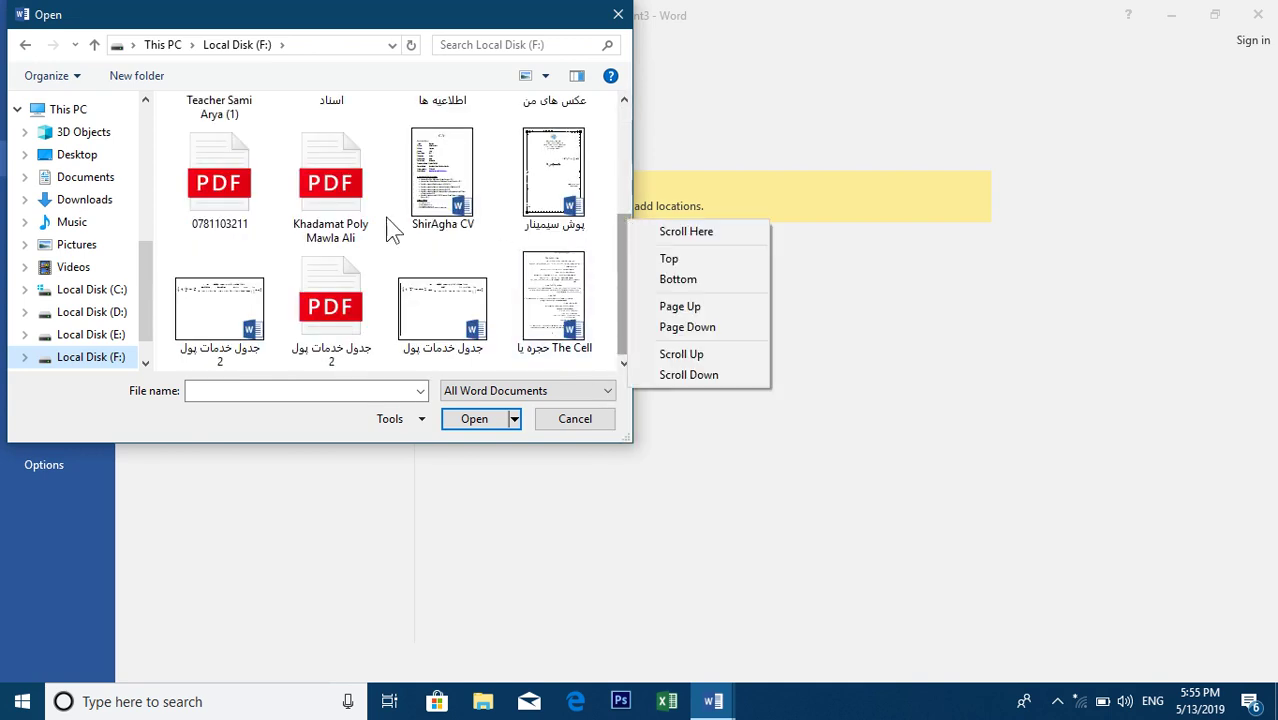
right_click(450, 160)
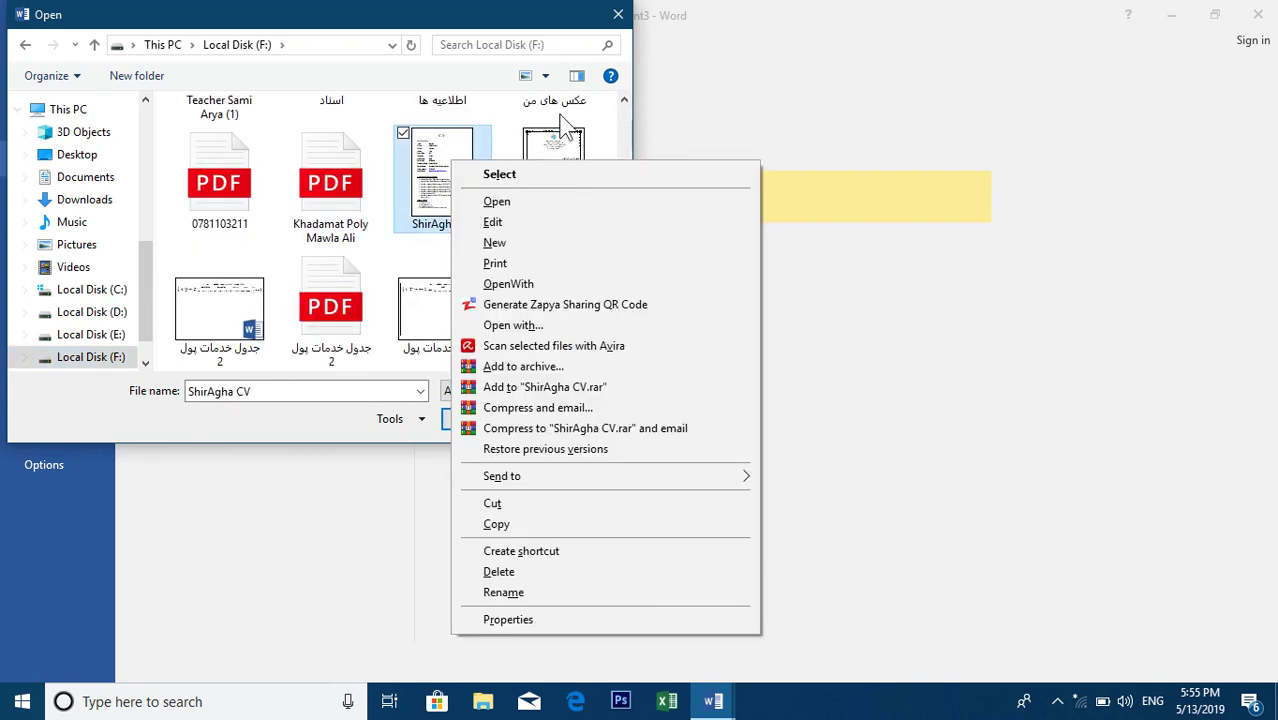
key(Escape)
key(Escape)
key(Escape)
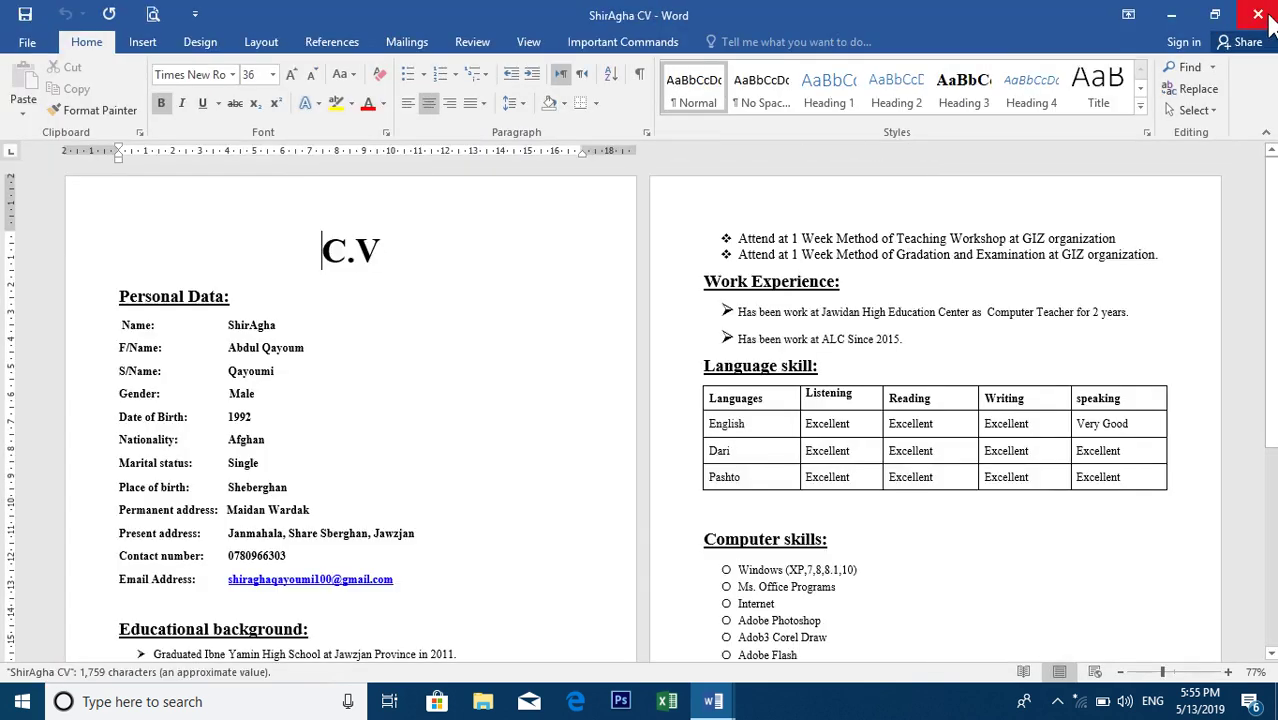
Review the updated list of recent documents and return to the blank document
click(28, 44)
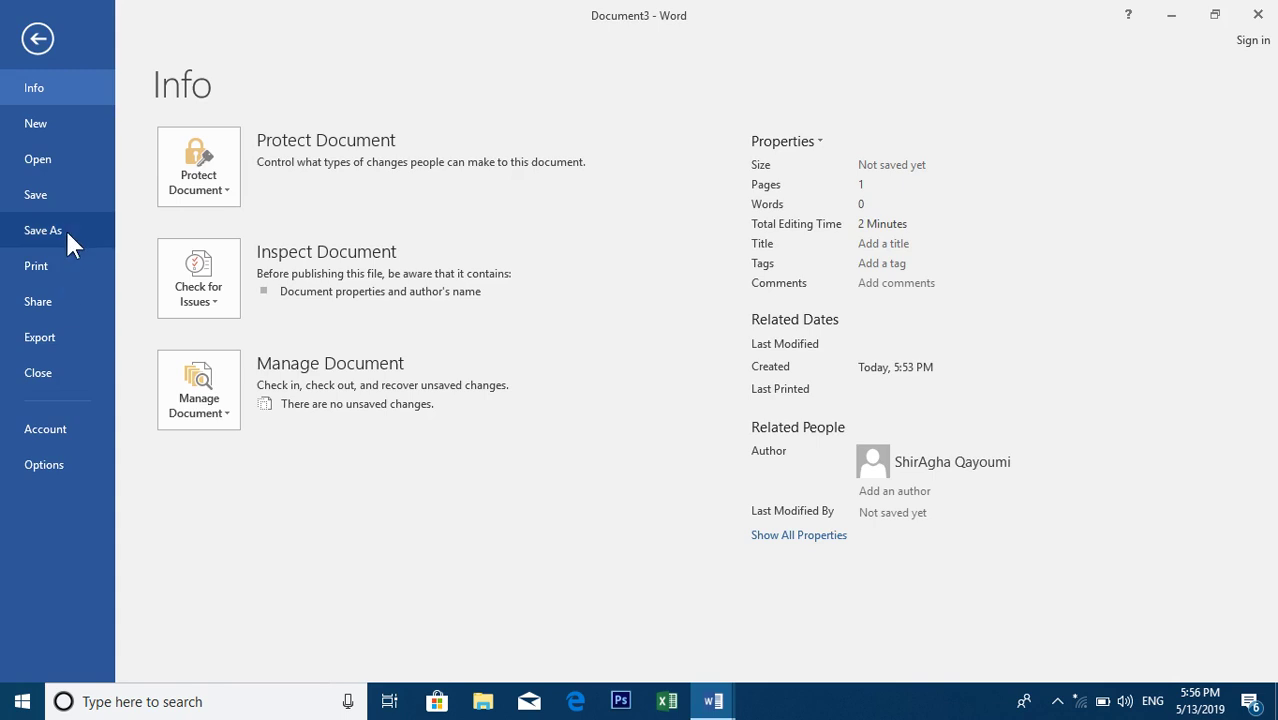
click(43, 152)
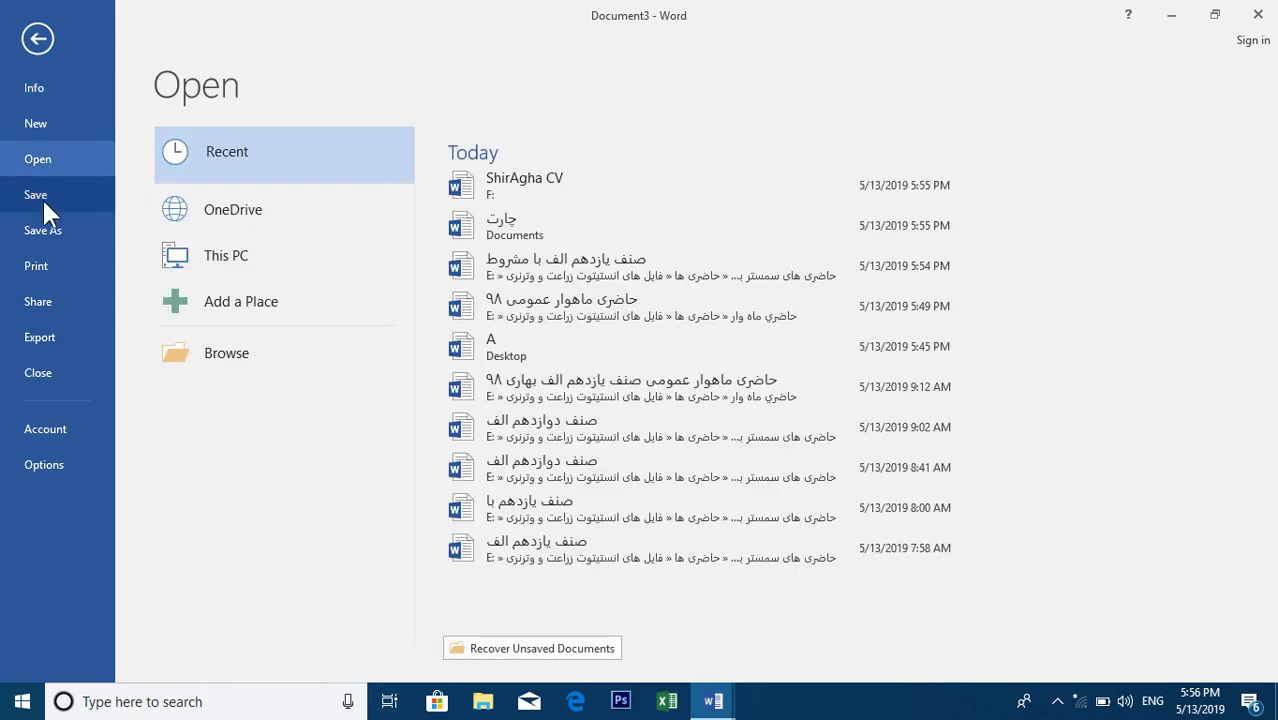
click(50, 27)
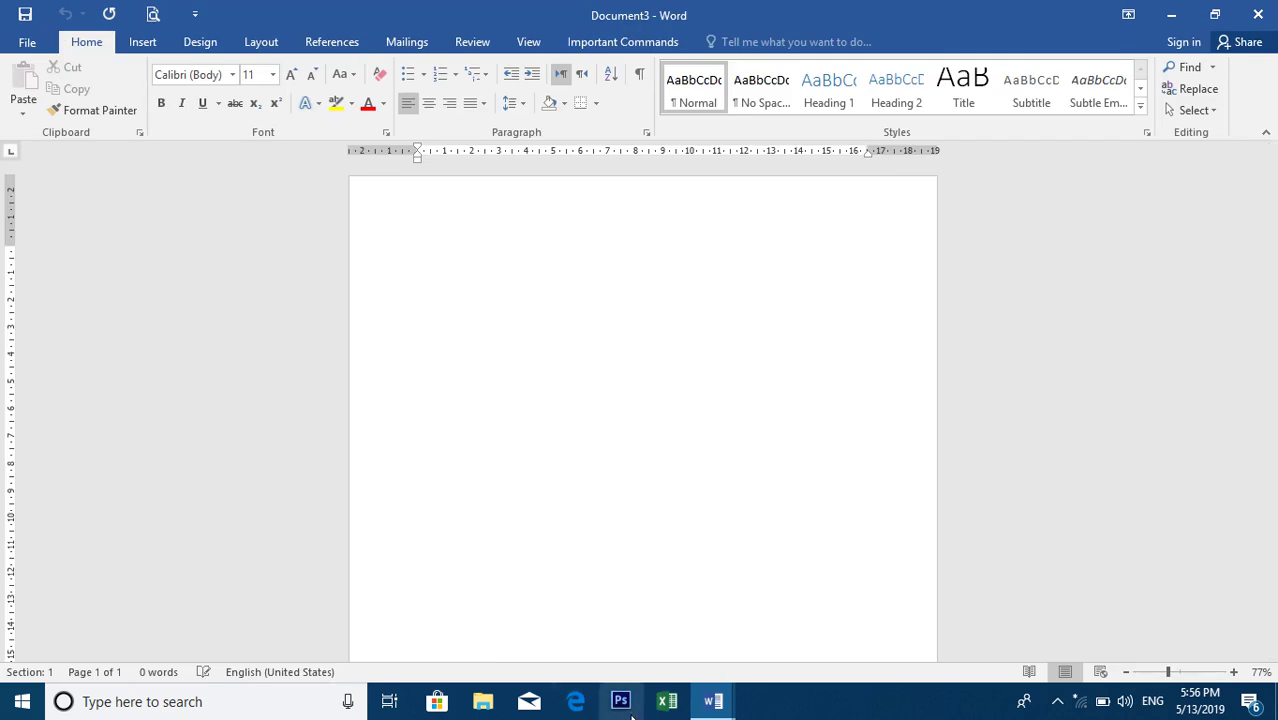
Switch to Document1, which lists the parts of the Word window, and start saving it
mouse_move(695, 706)
click(513, 675)
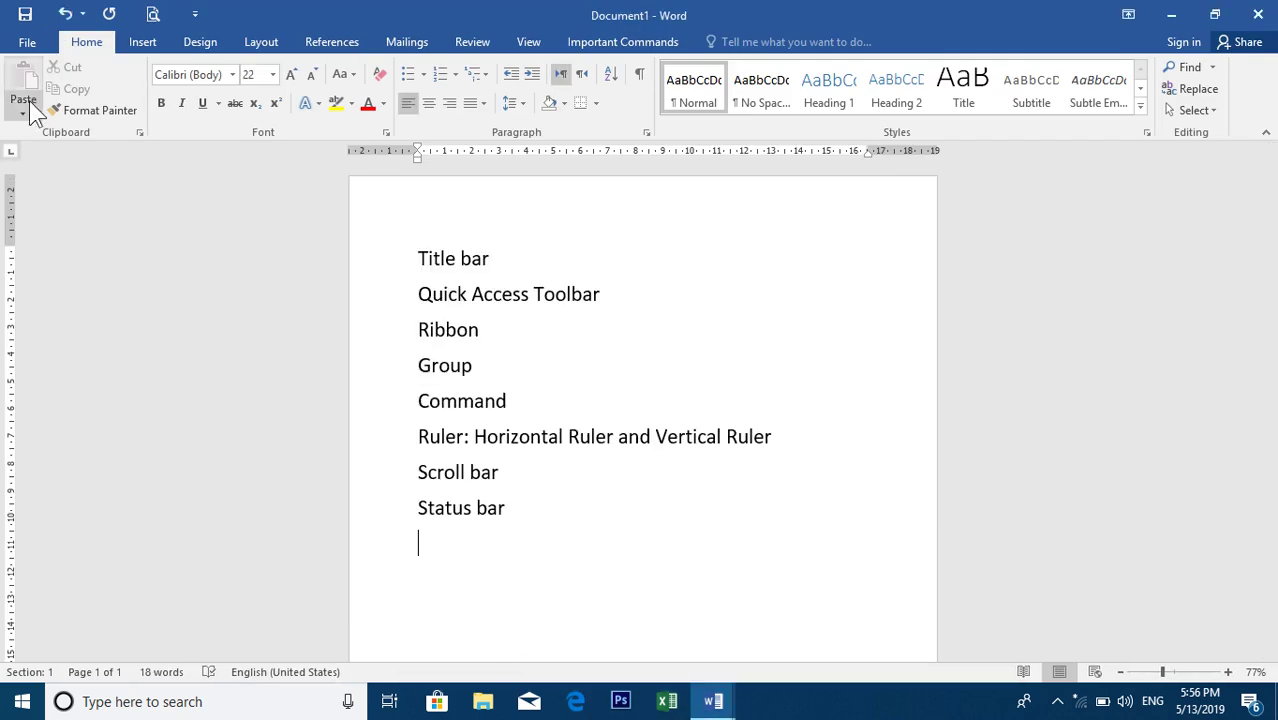
click(27, 41)
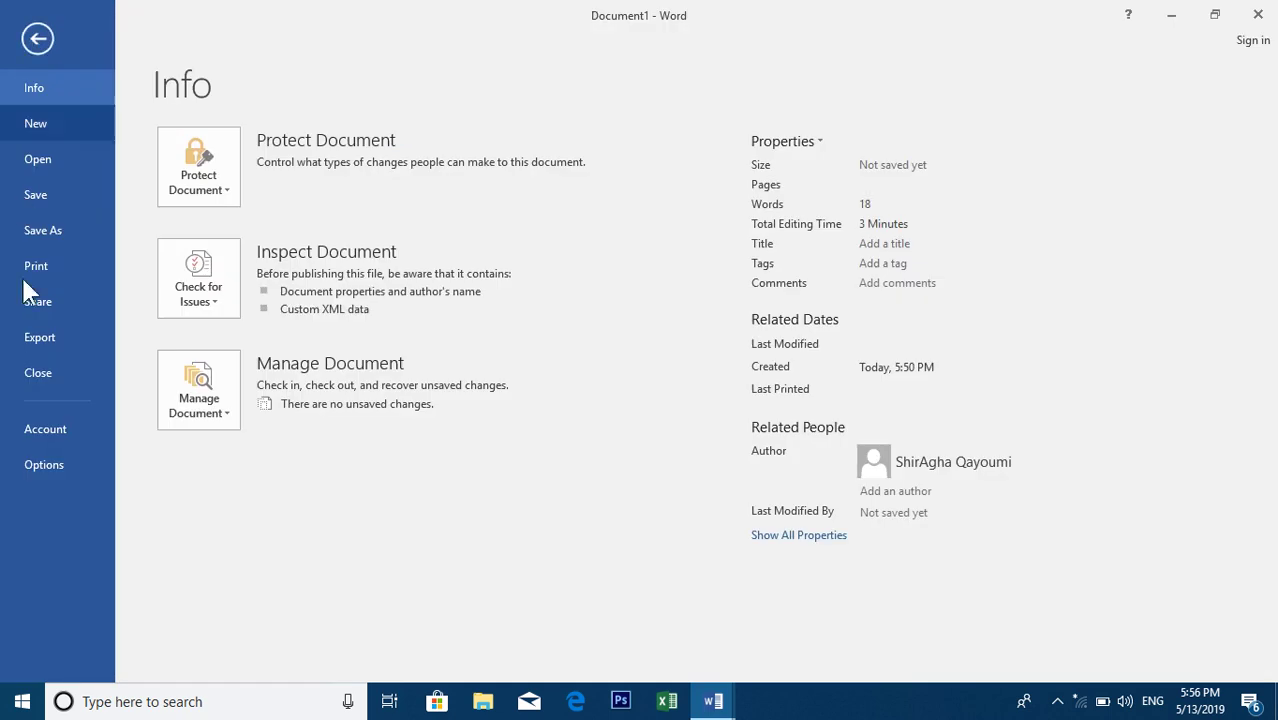
click(42, 194)
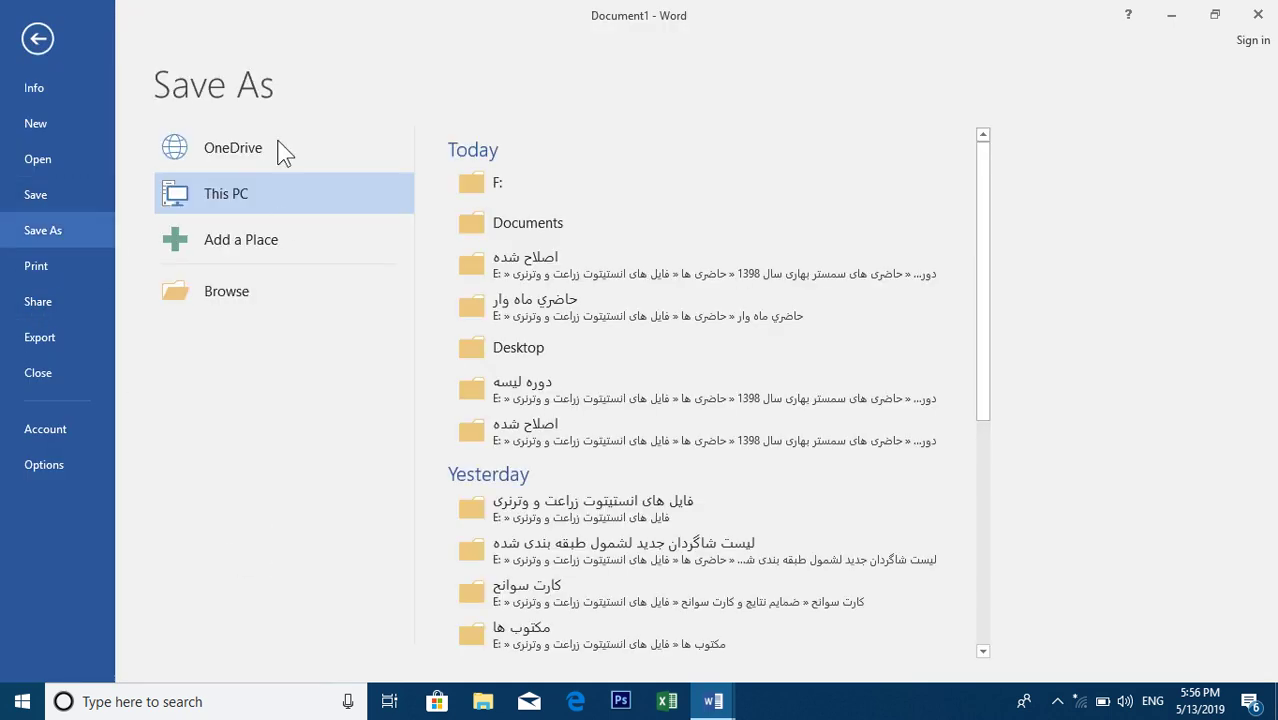
Review OneDrive, This PC and Add a Place as save locations, trying the recent folders "اصلاح شده" and "کارت سوانح" and cancelling
click(237, 158)
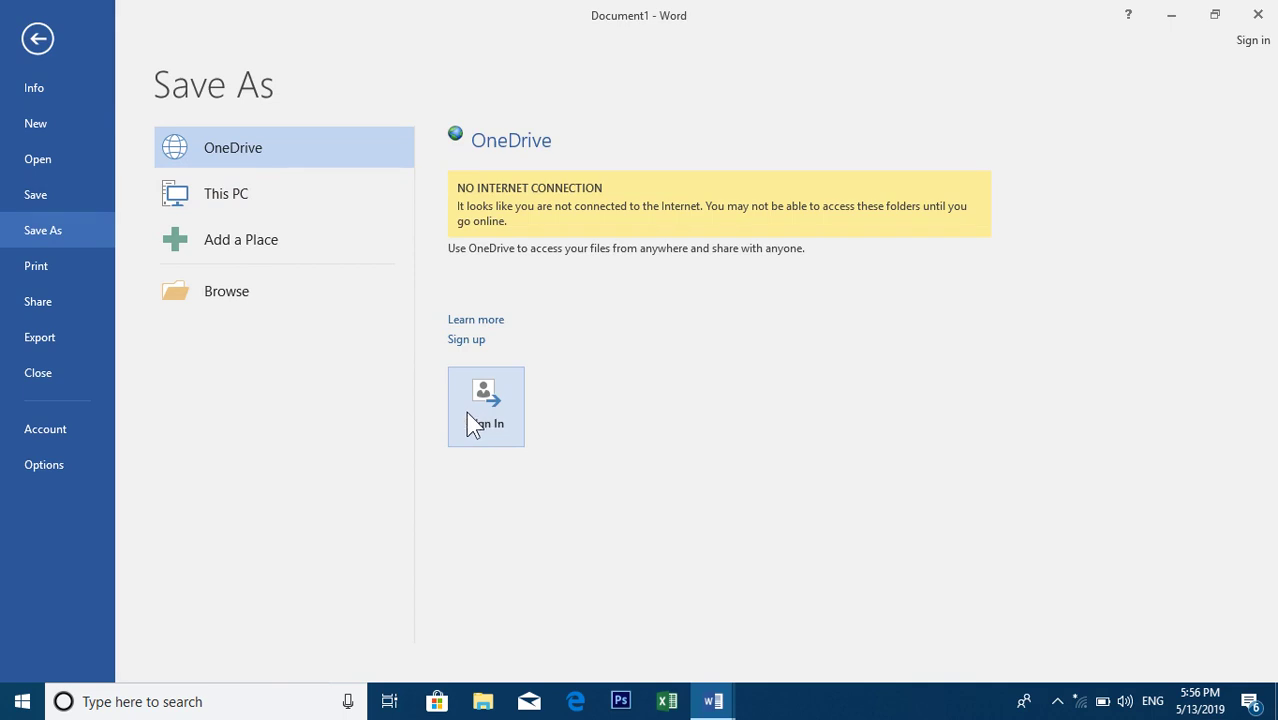
click(252, 206)
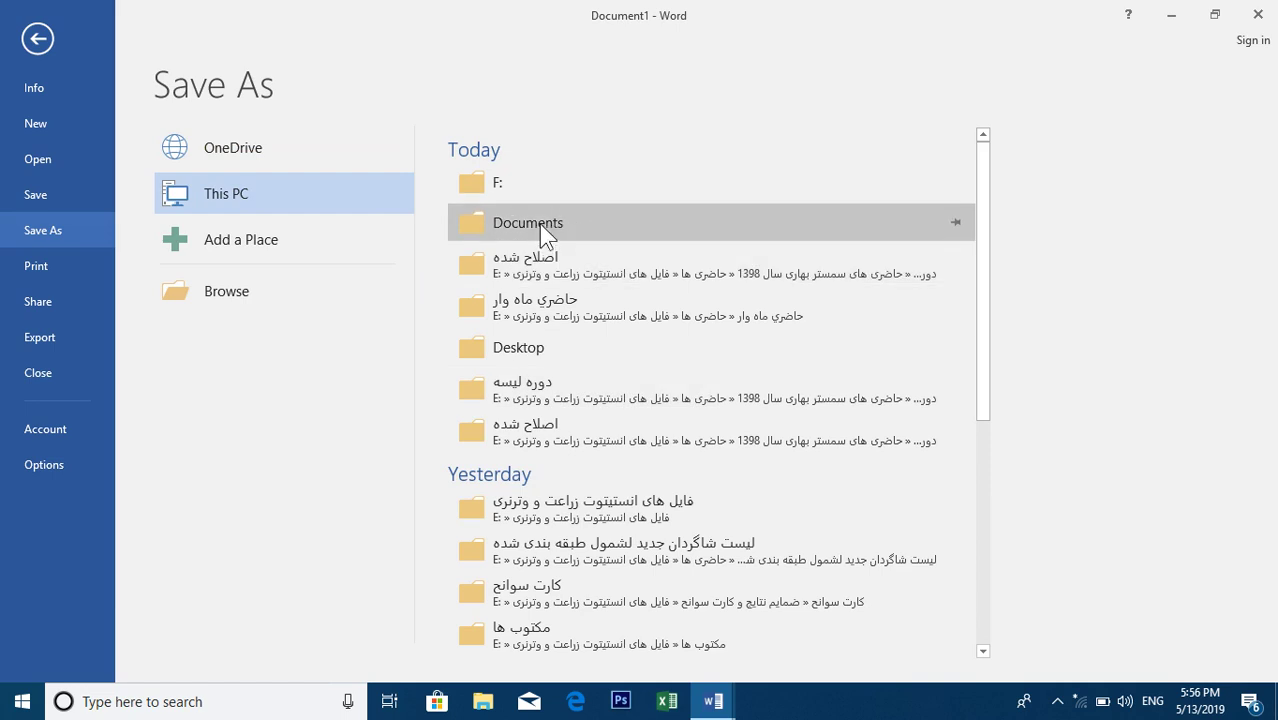
click(531, 425)
click(809, 514)
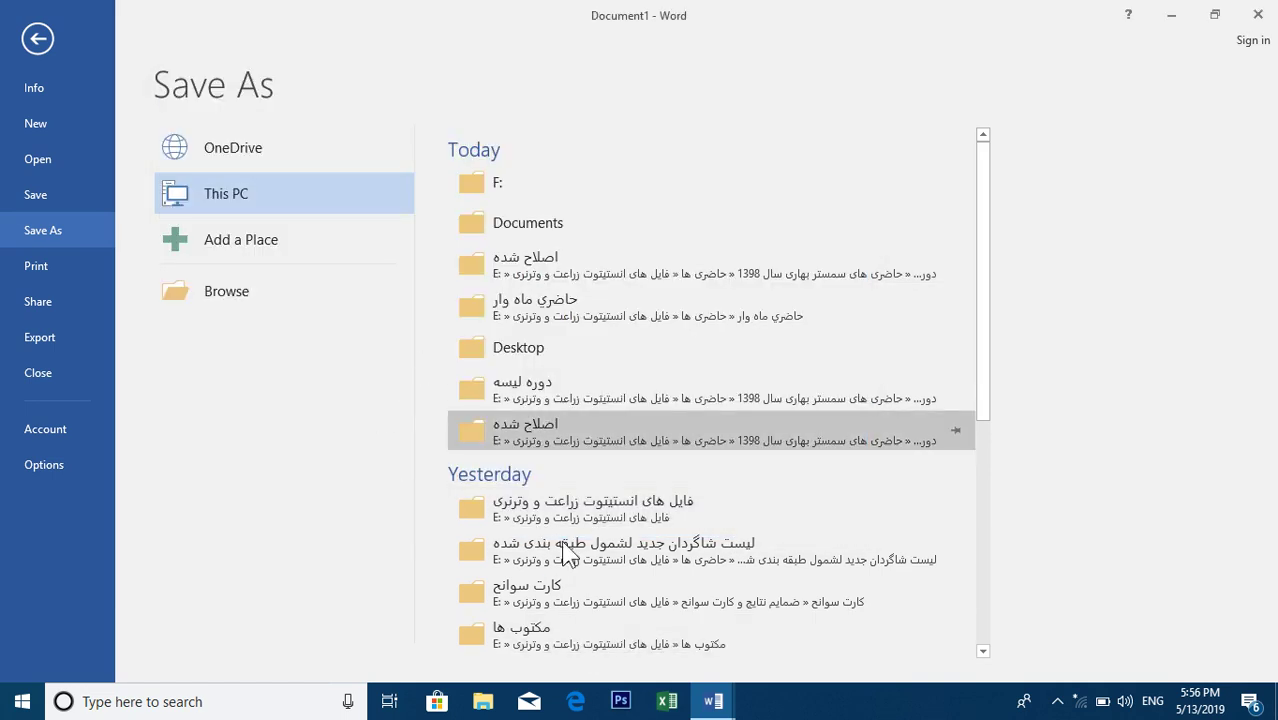
click(560, 595)
click(810, 514)
click(238, 240)
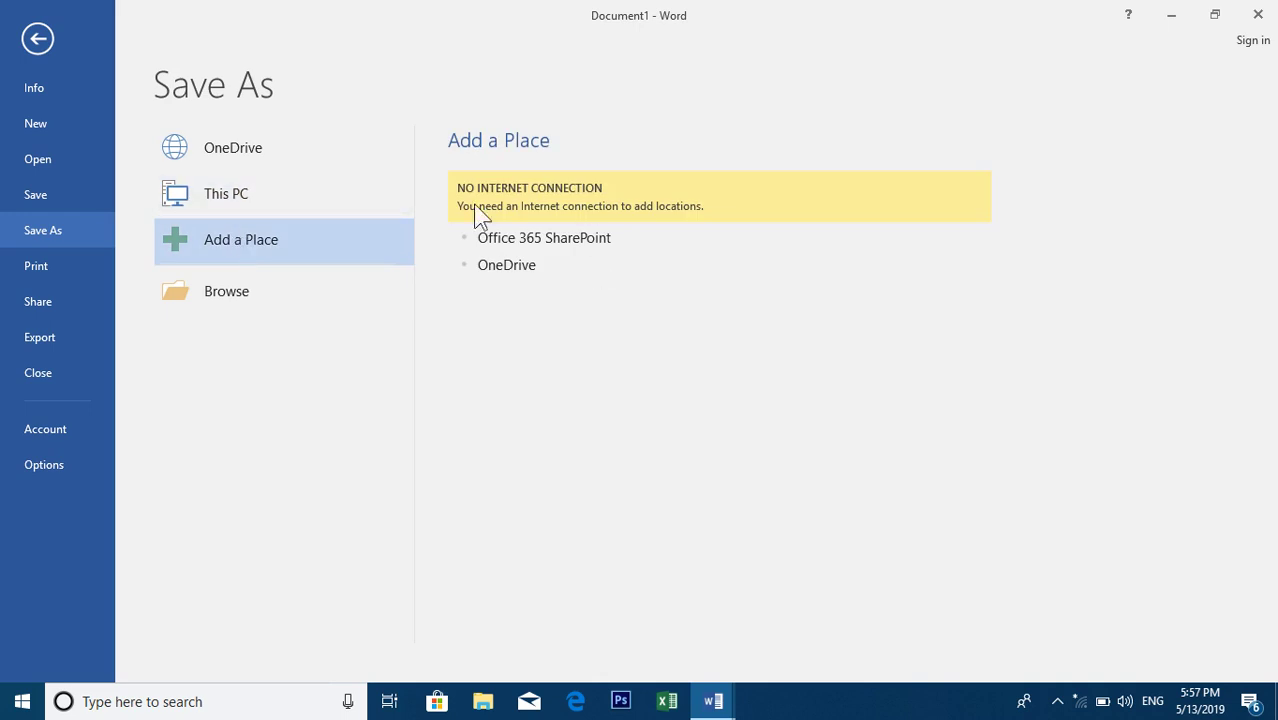
Browse the Downloads and Documents folders for a save location and choose the Desktop
click(226, 304)
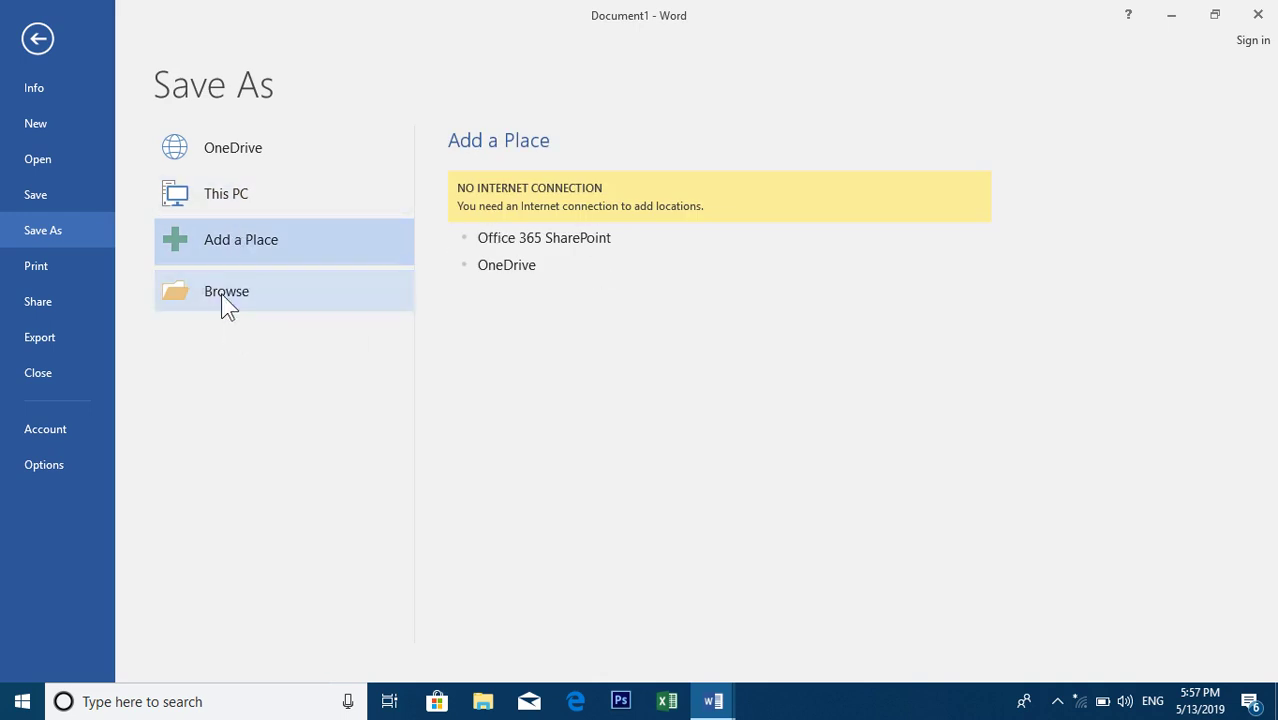
right_click(208, 266)
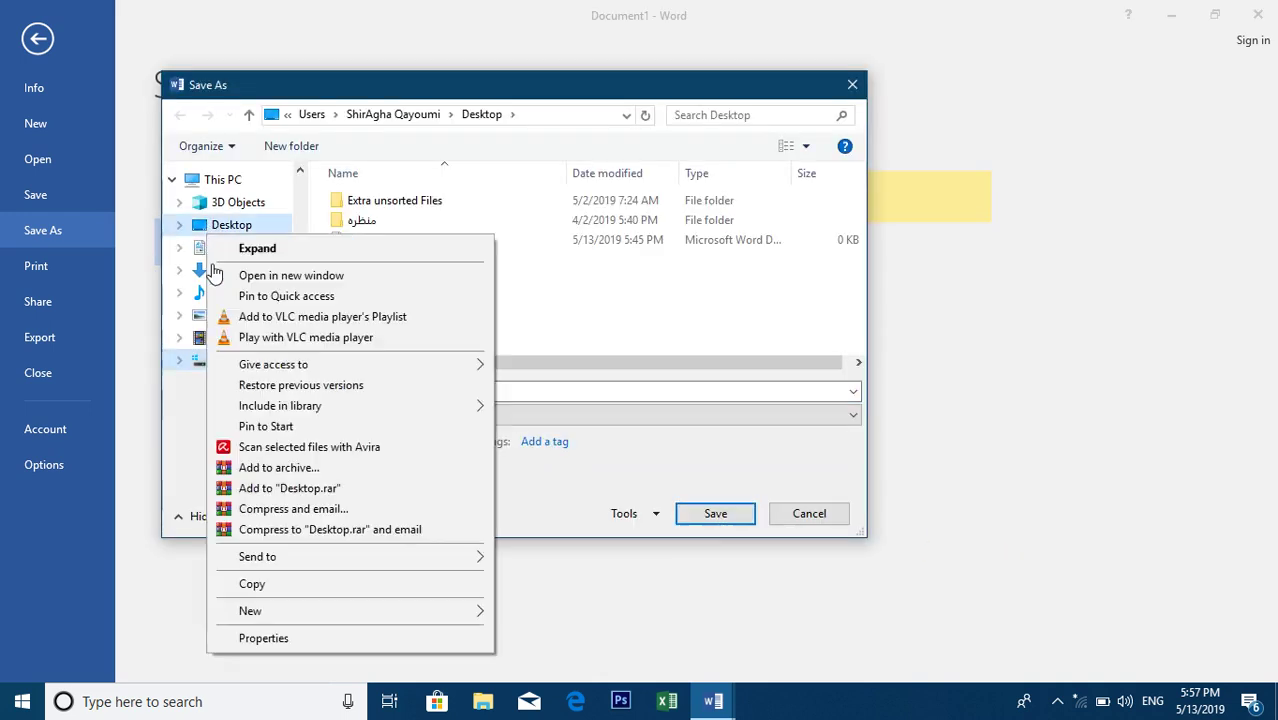
click(235, 249)
click(222, 242)
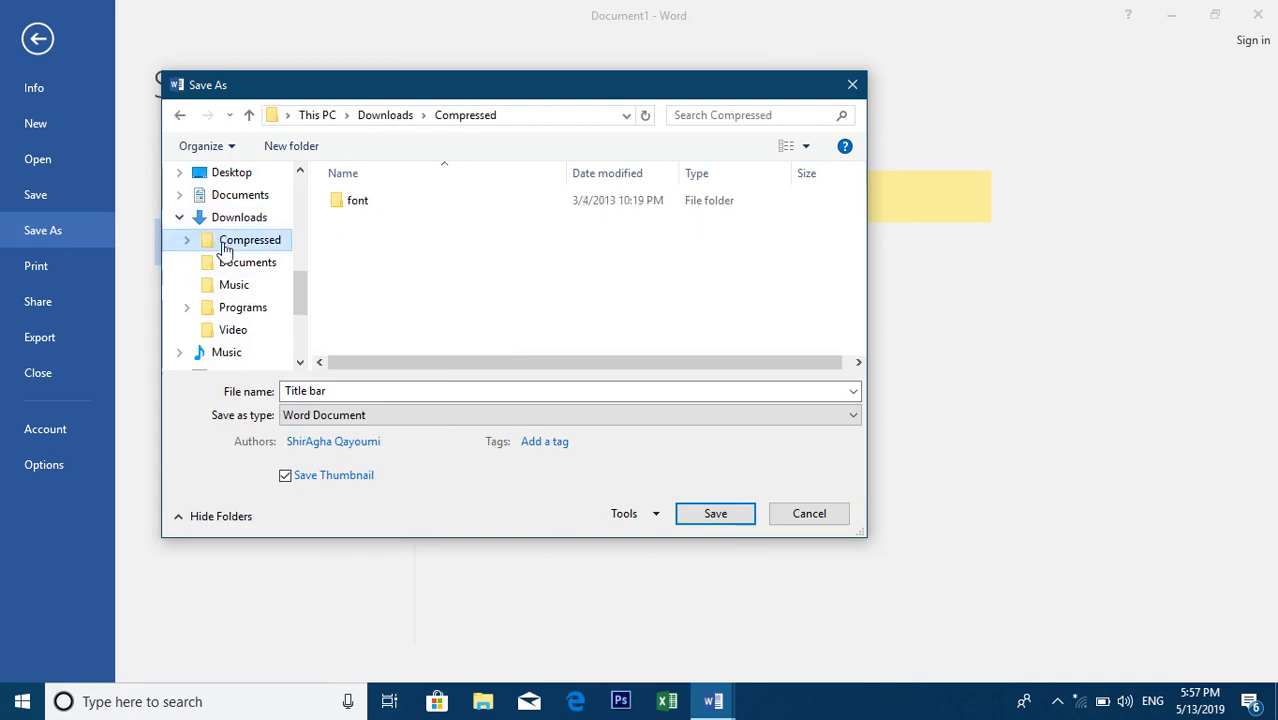
click(245, 216)
click(240, 197)
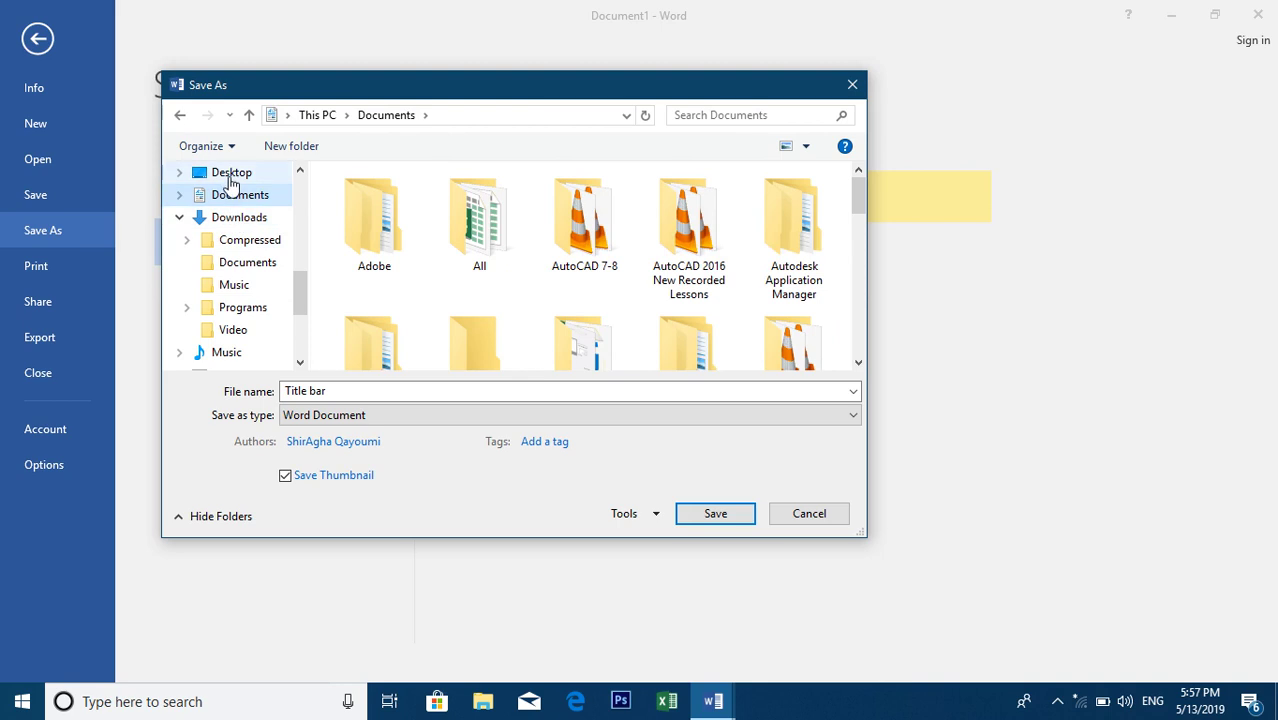
right_click(231, 175)
click(231, 175)
Name the file "معرفی برنامه ورد ۲۰۱۶" and save it to the Desktop as a Word Document
right_click(322, 391)
click(297, 391)
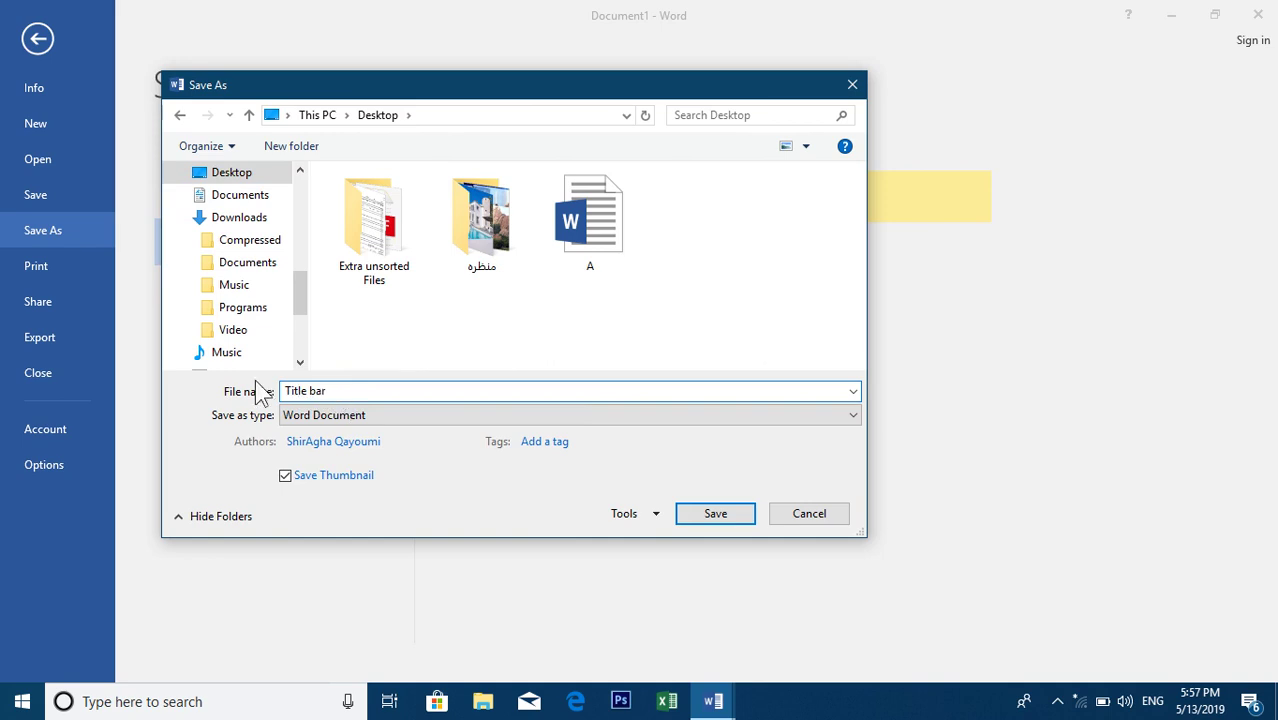
key(ctrl+a)
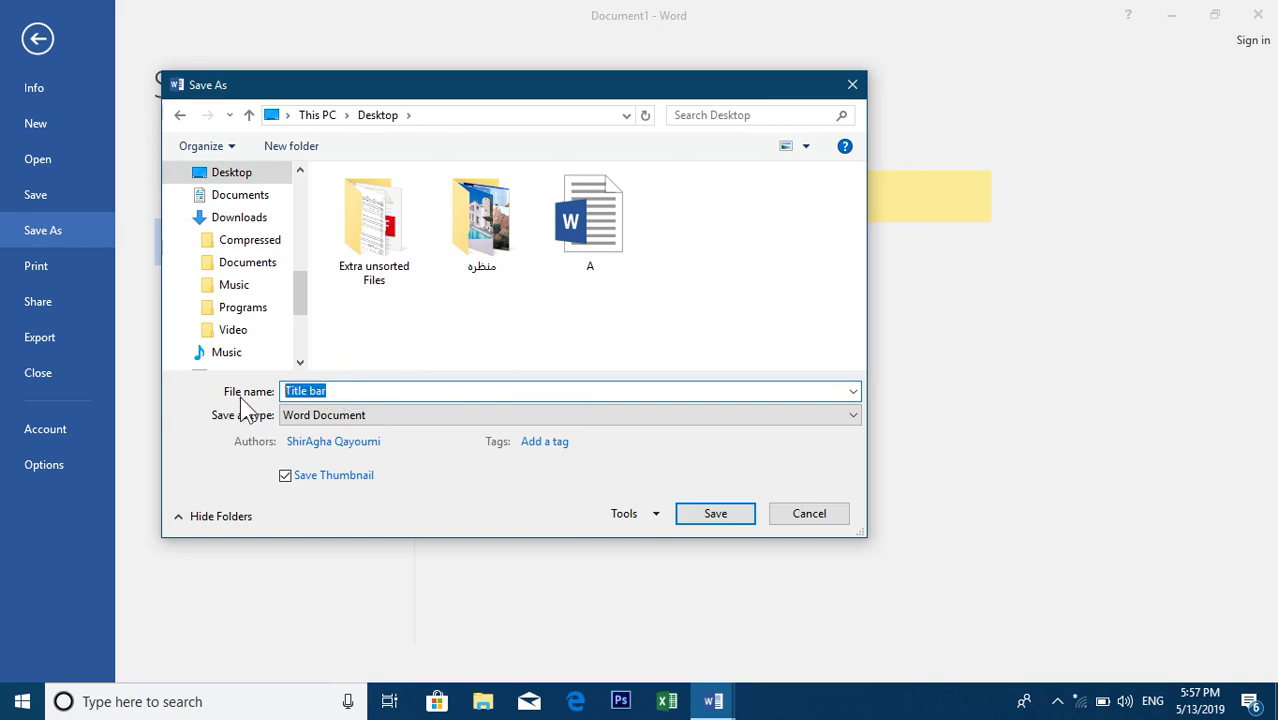
key(BackSpace)
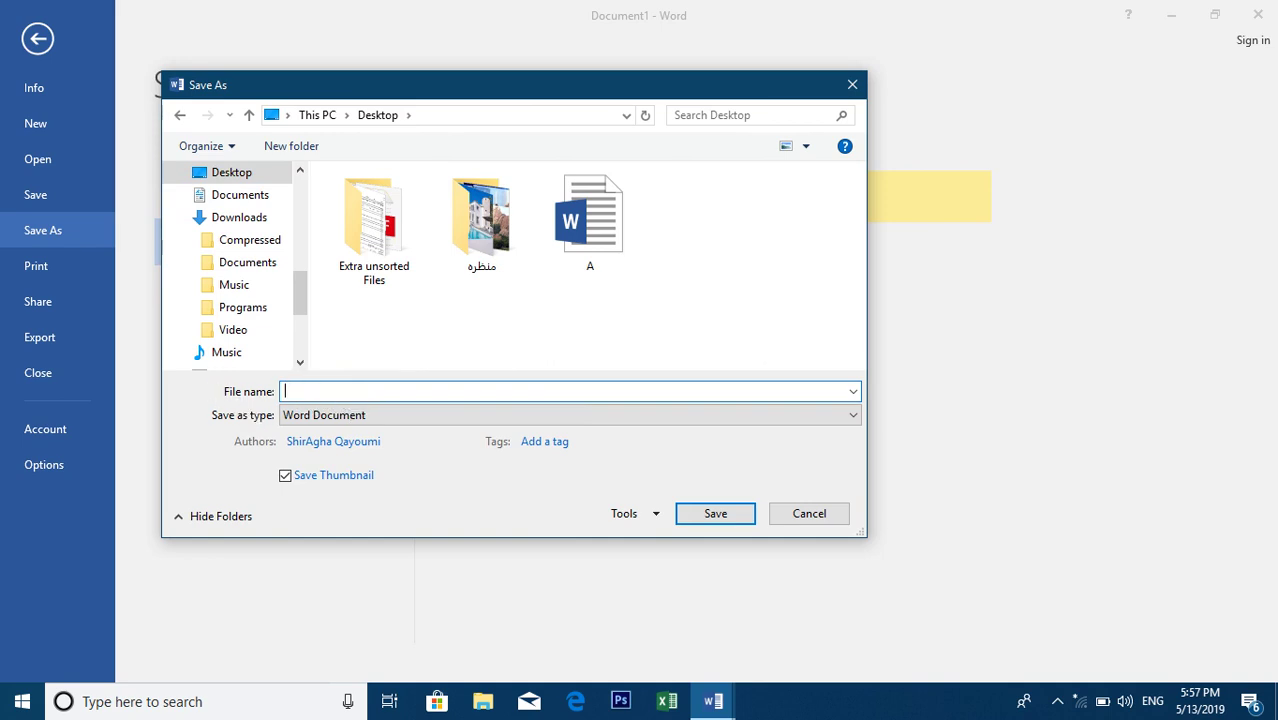
key(alt+shift)
text(معرفی برنامه ورد ۲۰۱۶)
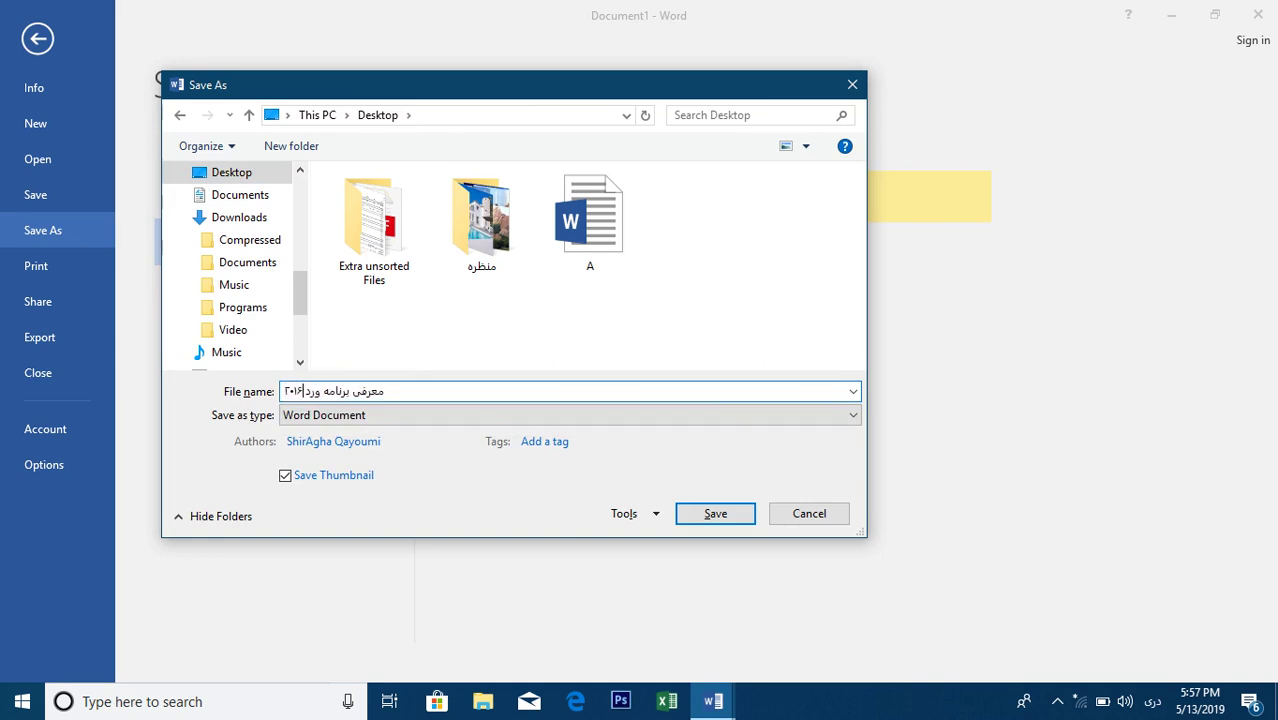
click(715, 513)
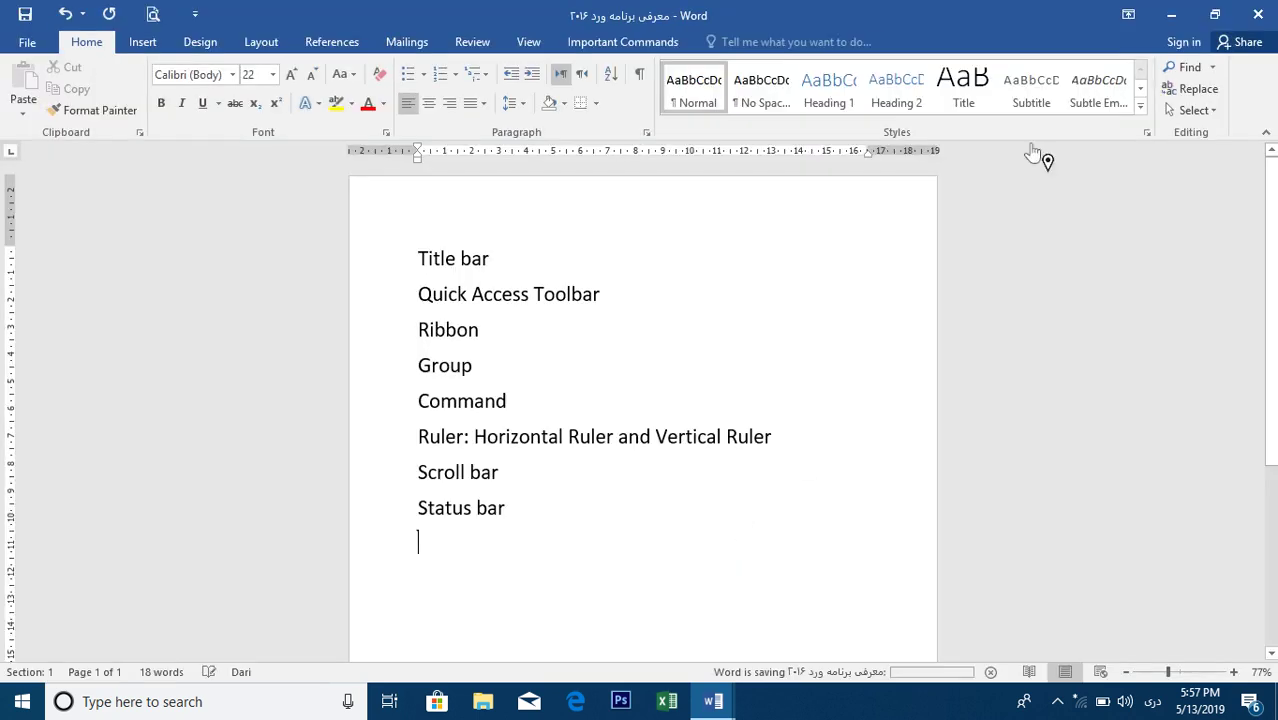
Close Word and reopen the saved file "معرفی برنامه ورد ۲۰۱۶" from the desktop
click(1260, 18)
click(1260, 18)
click(1260, 18)
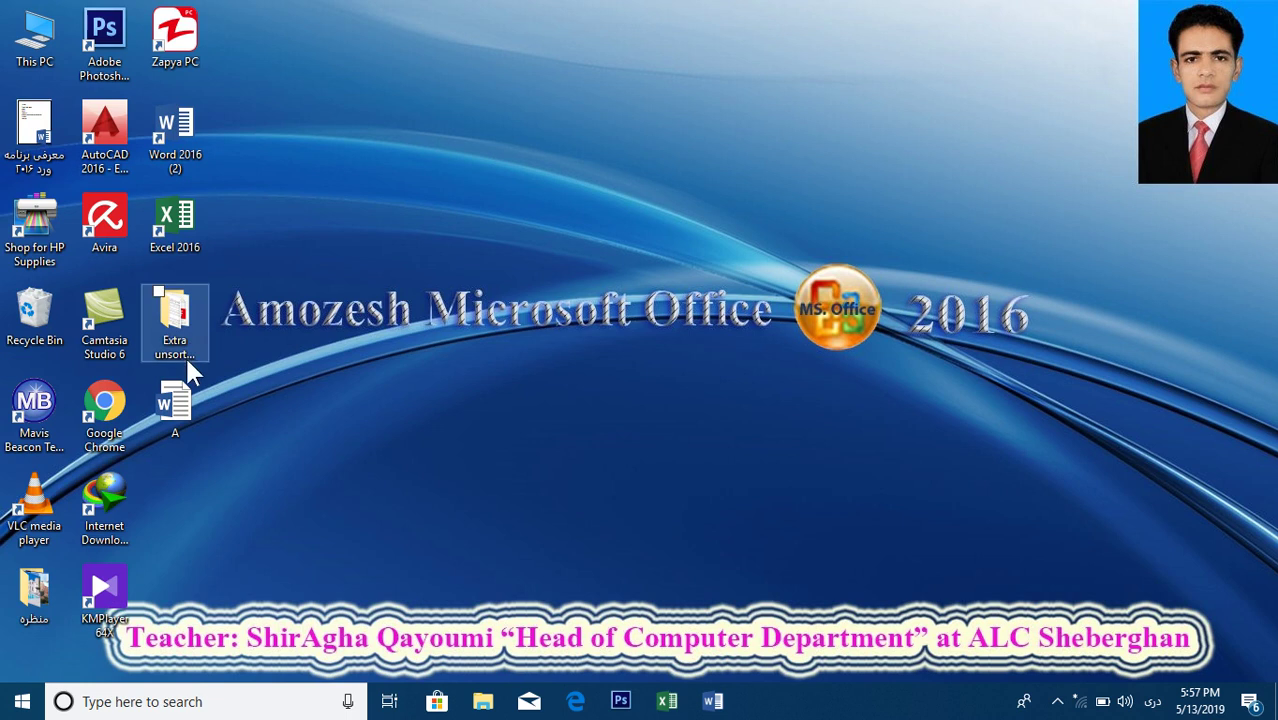
double_click(38, 146)
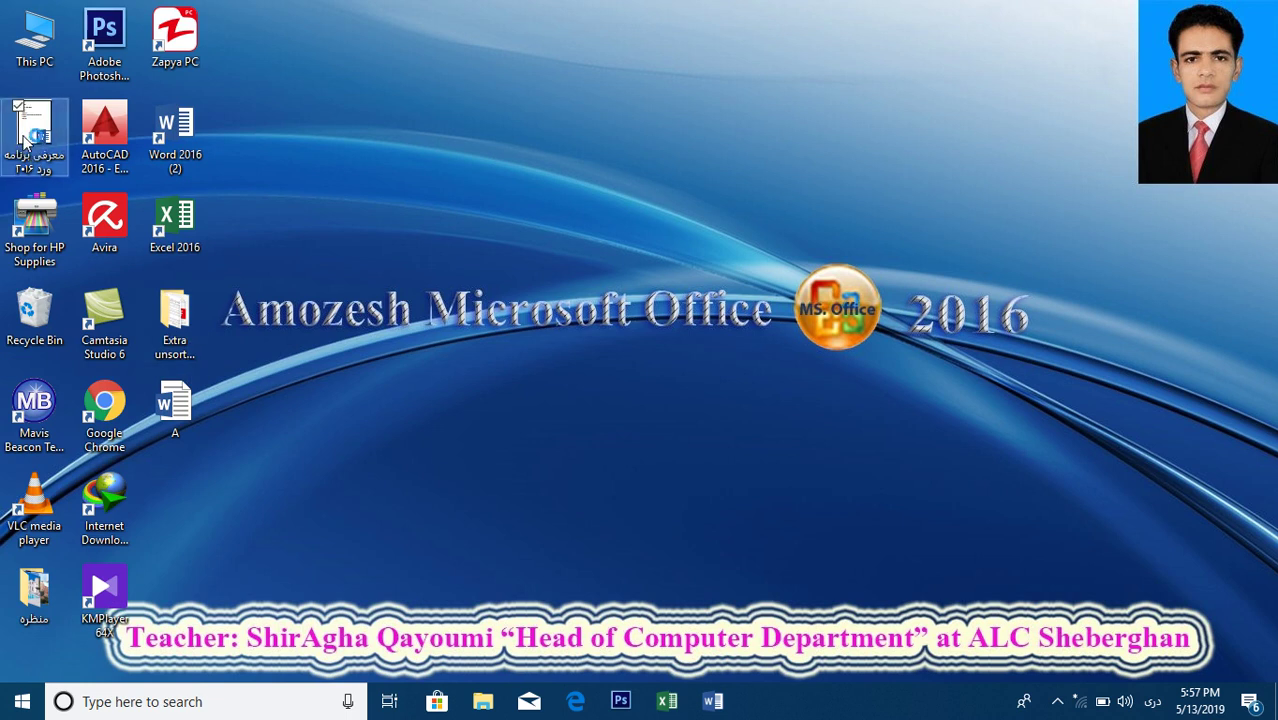
Add several lines of filler text such as "بیل" below "Status bar" and close the document without saving the changes
click(513, 548)
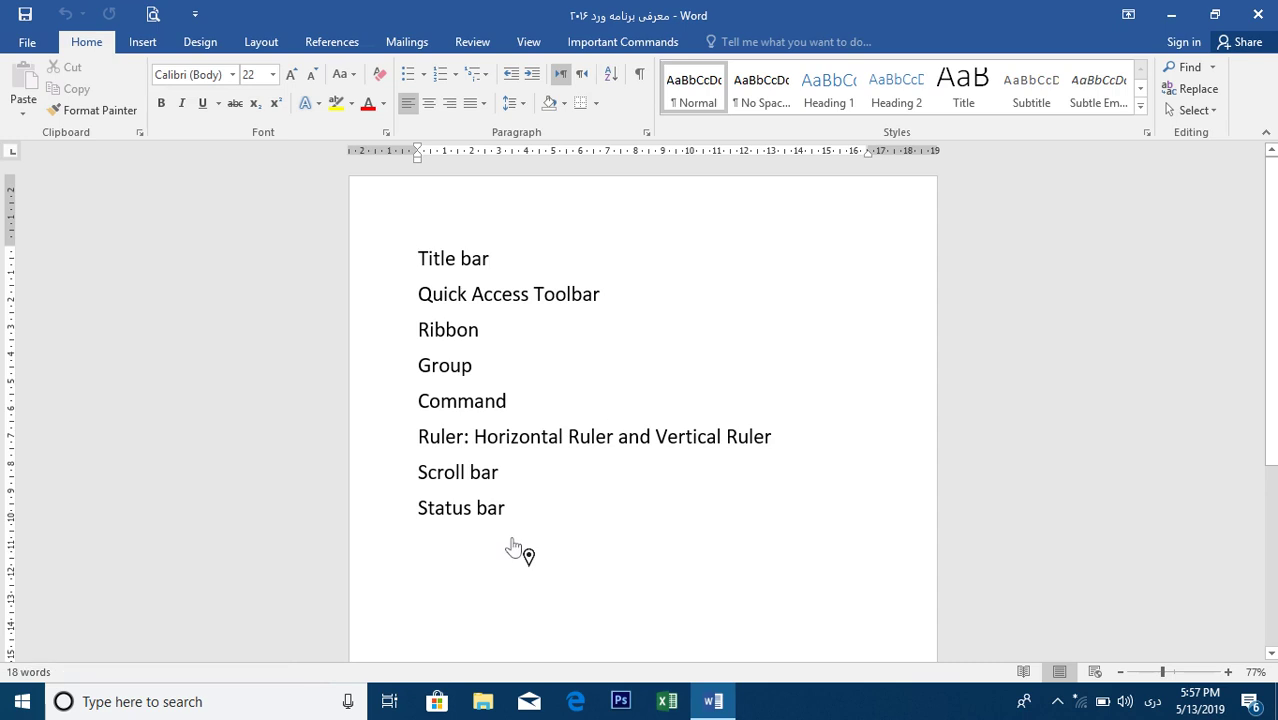
text(بیل)
key(Return)
text(بی)
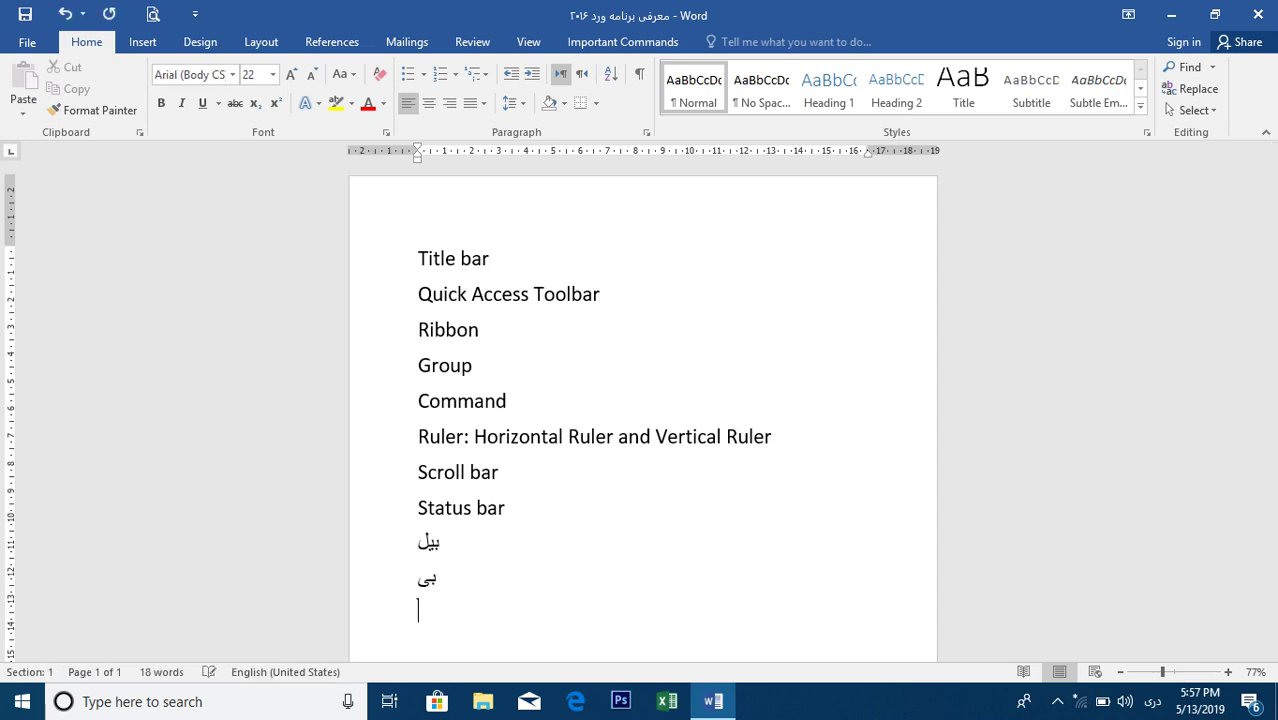
key(Return)
text(ل)
key(Return)
text(بیل)
key(Return)
text(بیل بی ل بیل)
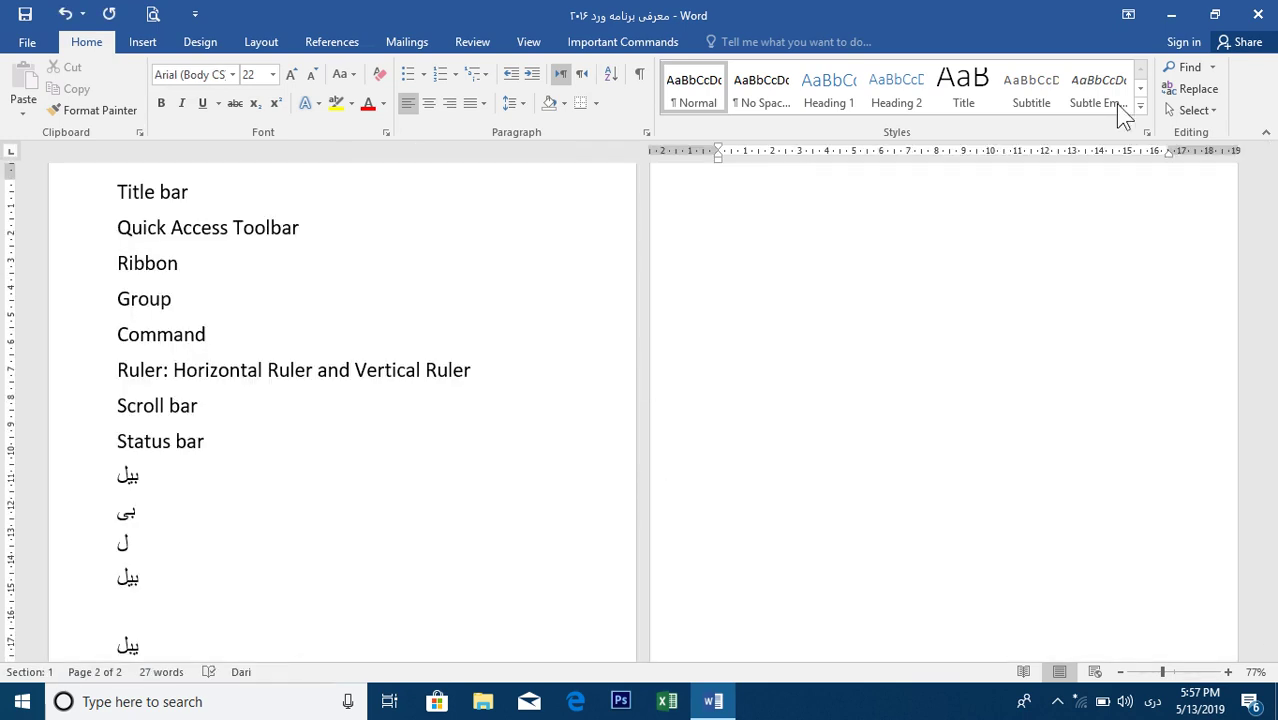
click(1258, 14)
click(636, 384)
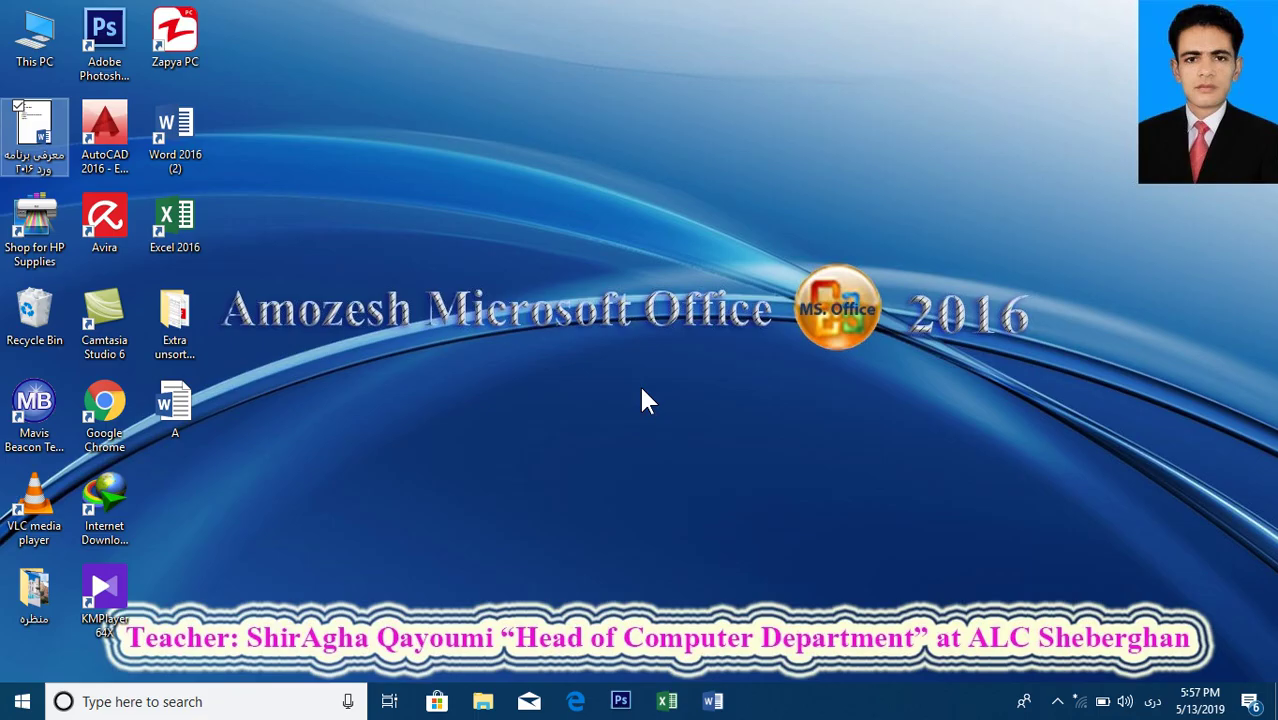
Reopen "معرفی برنامه ورد ۲۰۱۶" from the desktop, switch the input language to English and start a new line below "Status bar"
double_click(8, 140)
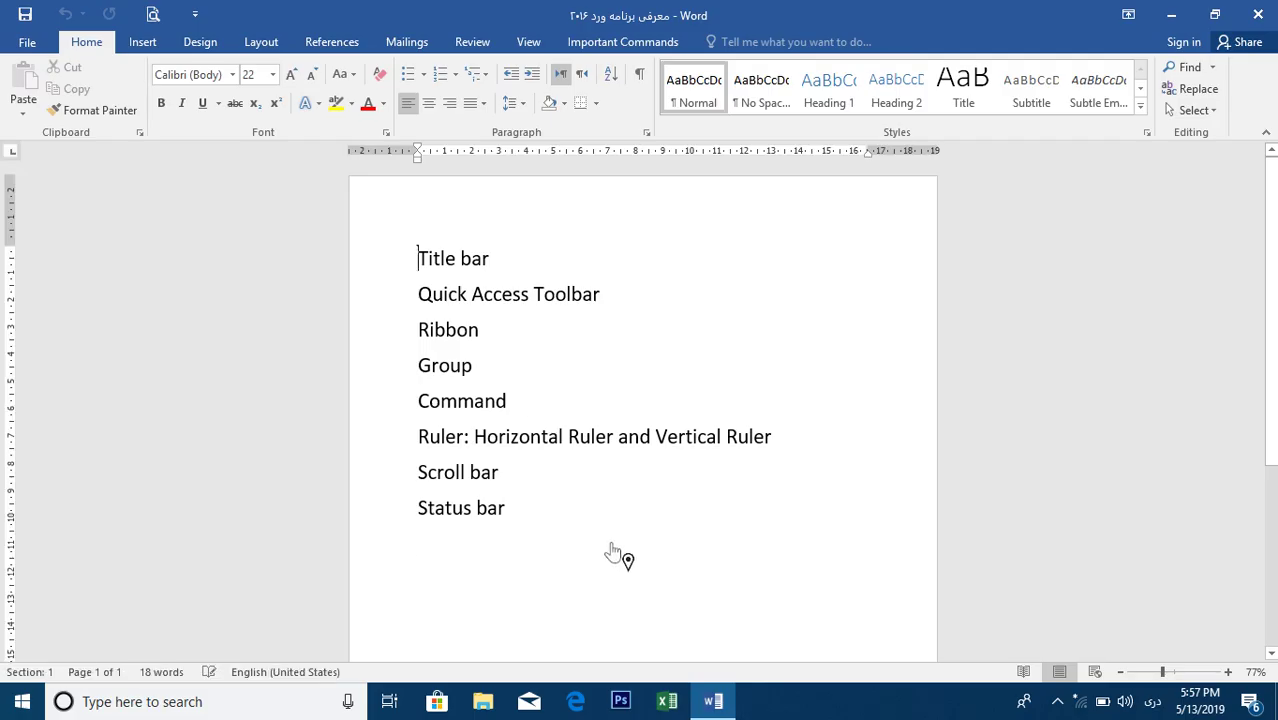
click(611, 541)
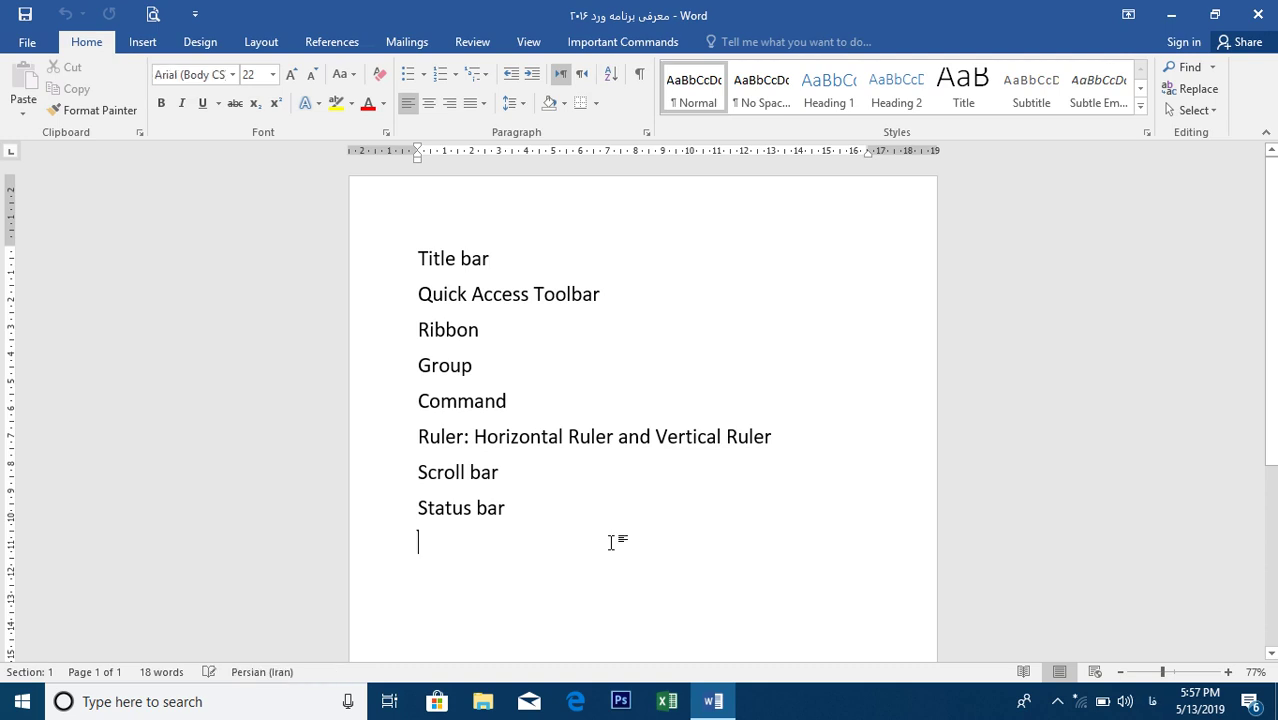
key(alt+shift)
key(Return)
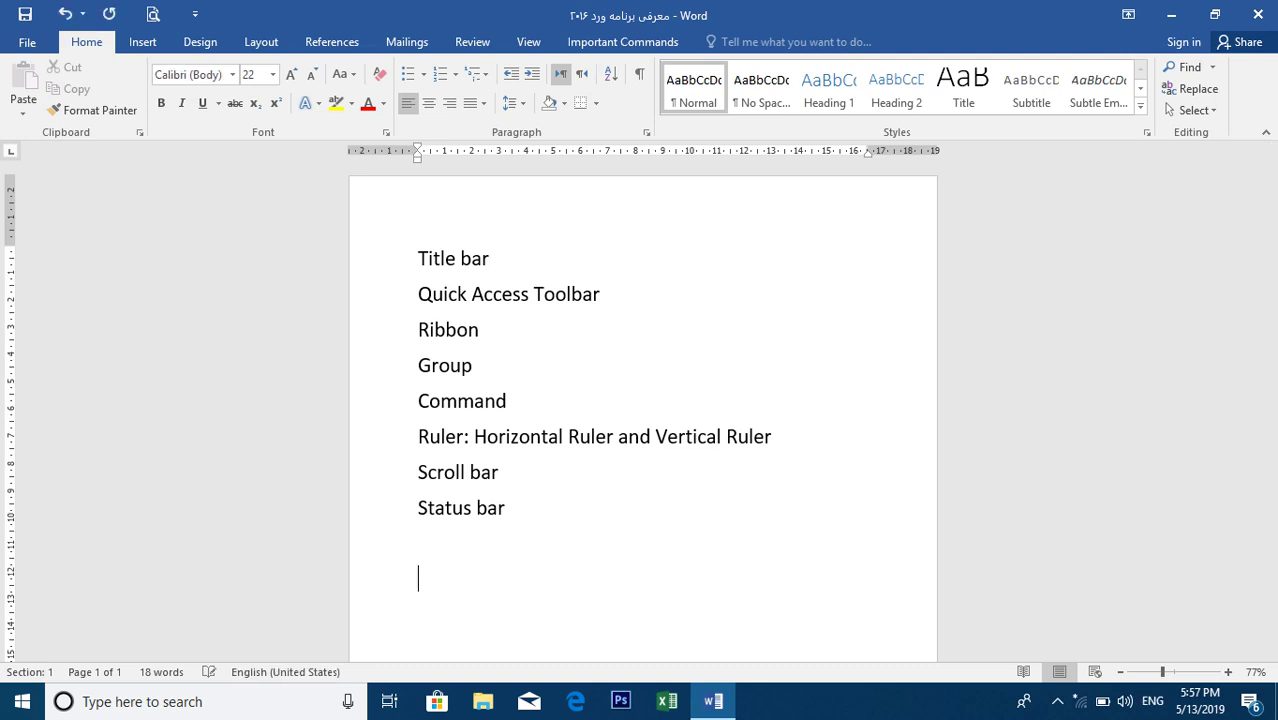
Enter the heading "File Menu:" followed by the lines "New" and "Open" at the end of the list
text(File Men)
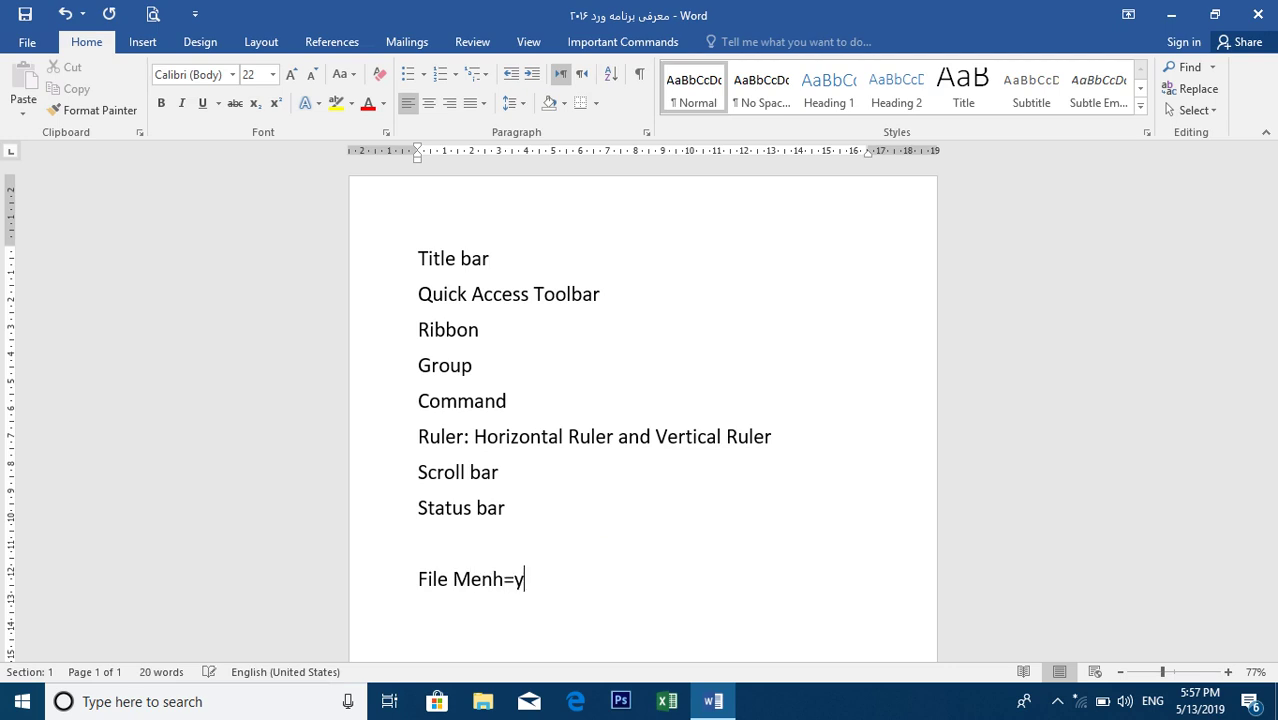
text(u)
key(BackSpace)
text(u:)
key(Return)
text(N)
text(Op)
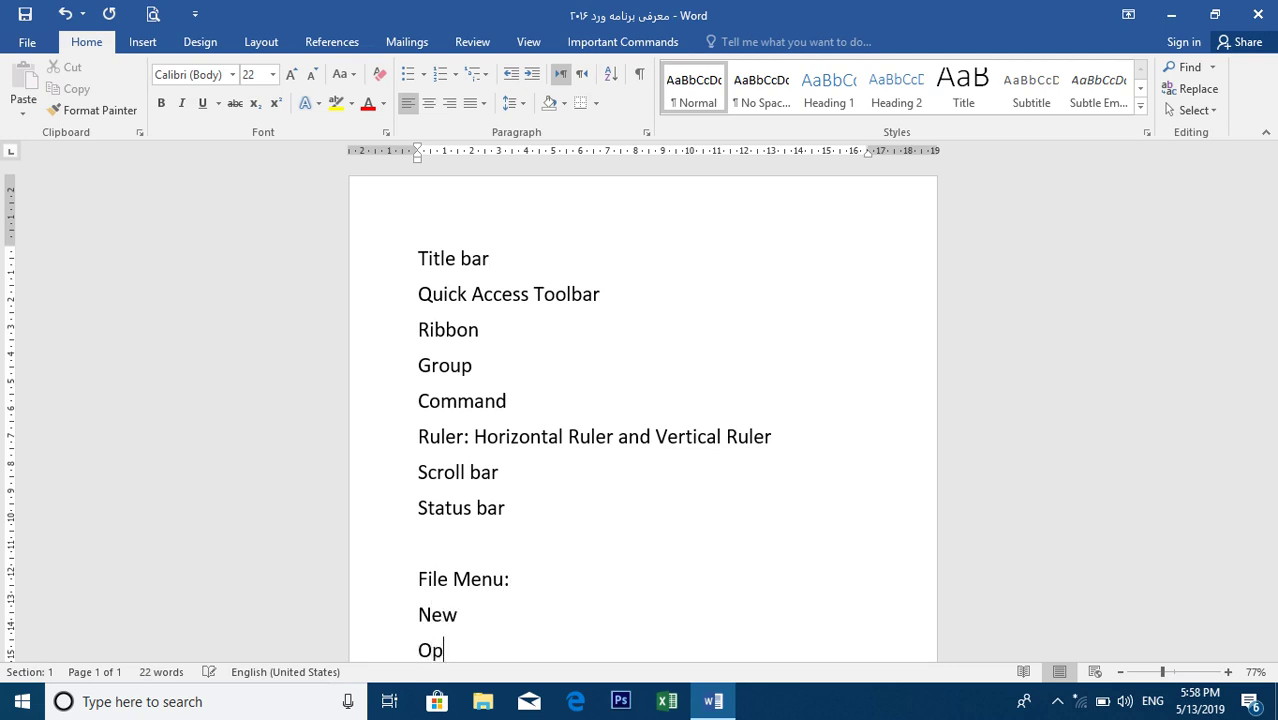
text(en)
key(Return)
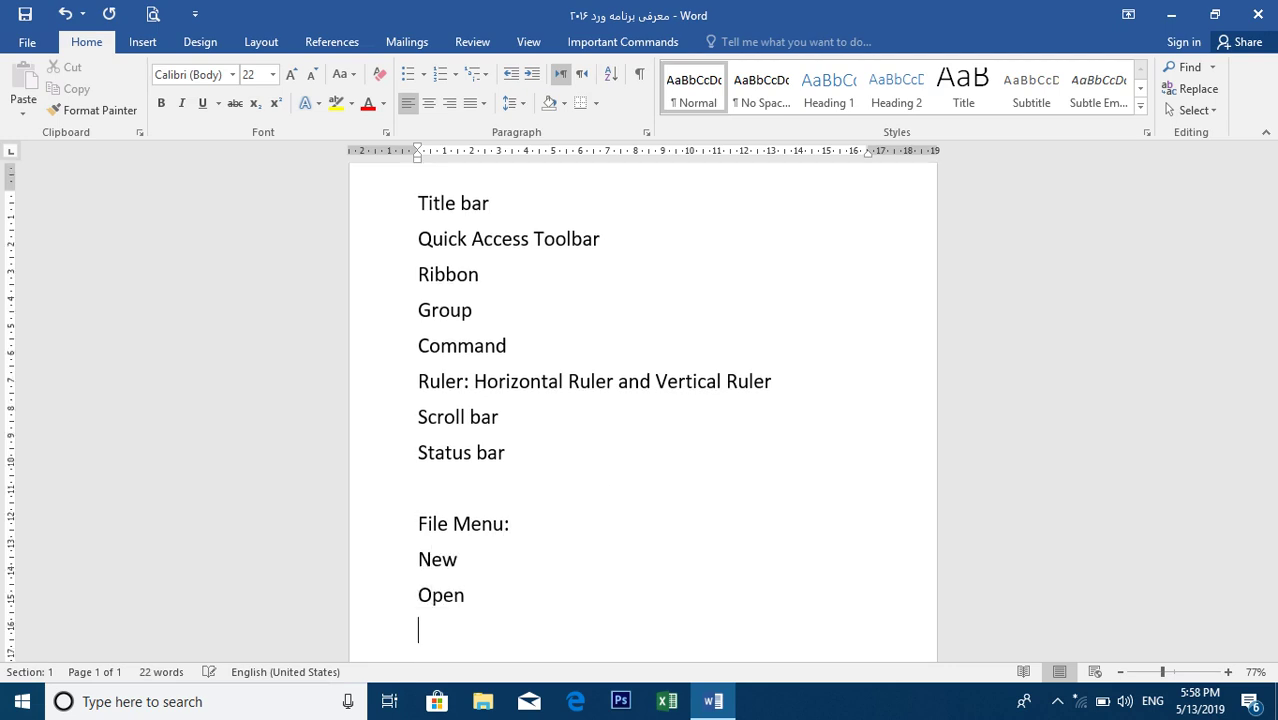
Save the document, close it and reopen it from the desktop to check the added File Menu lines
click(27, 42)
click(50, 193)
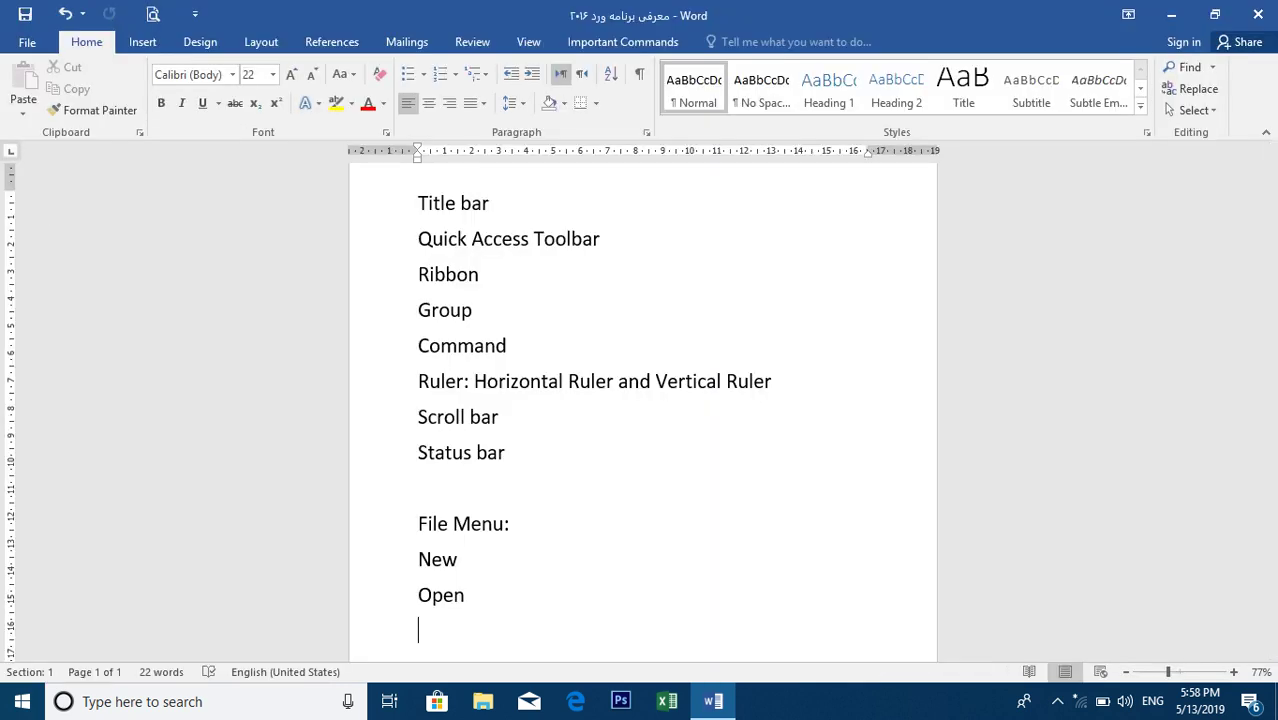
click(1262, 12)
double_click(32, 130)
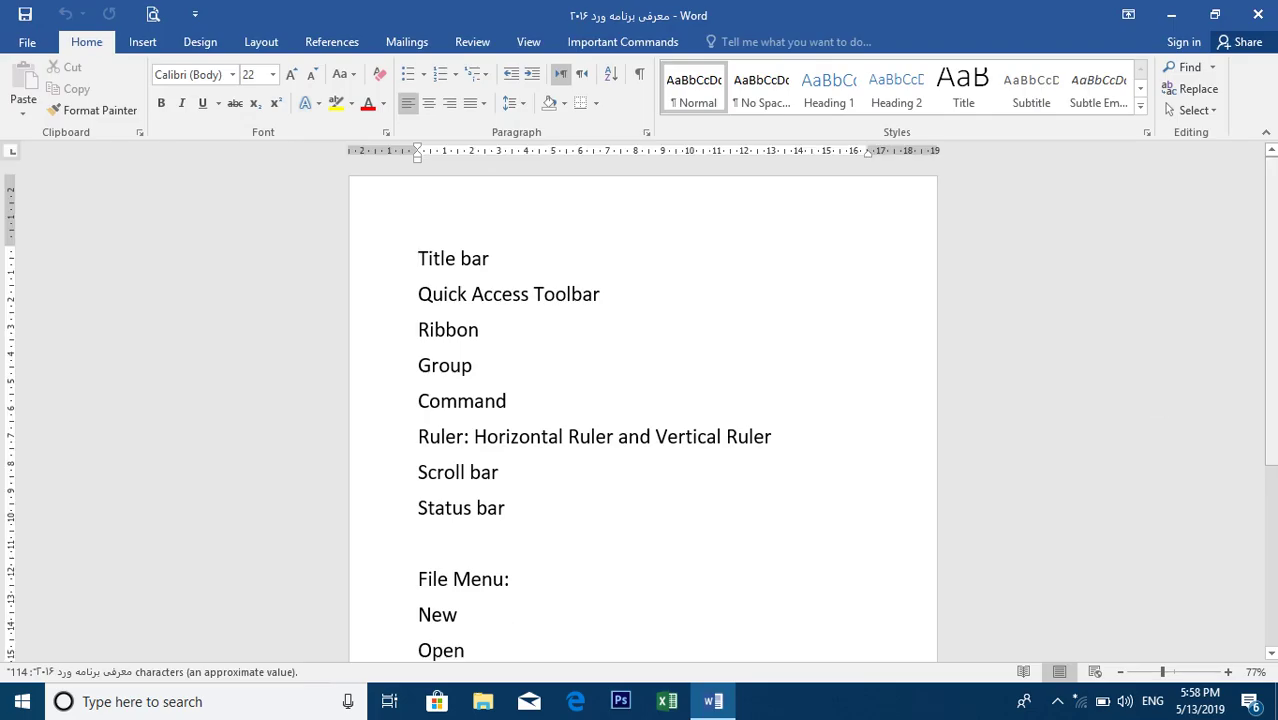
scroll(643, 410, down, 1)
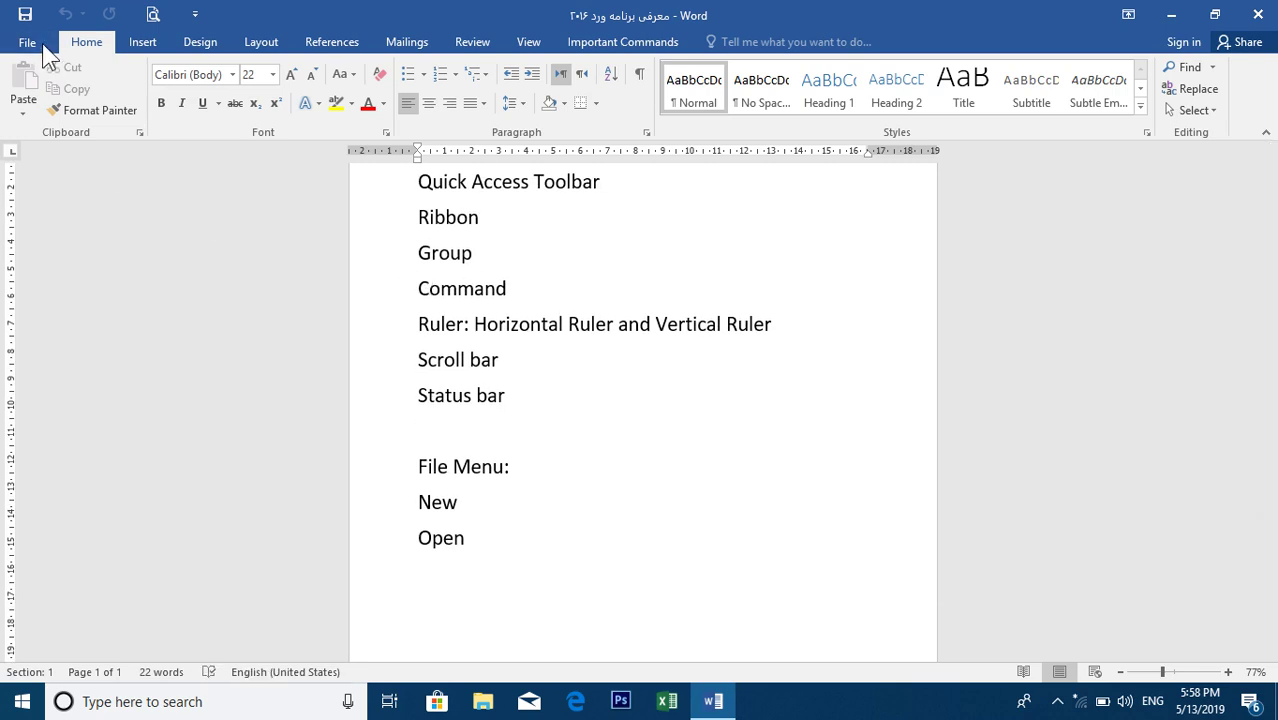
Save the document again and look over the File commands, including Save As, before returning to the text
click(40, 45)
click(47, 190)
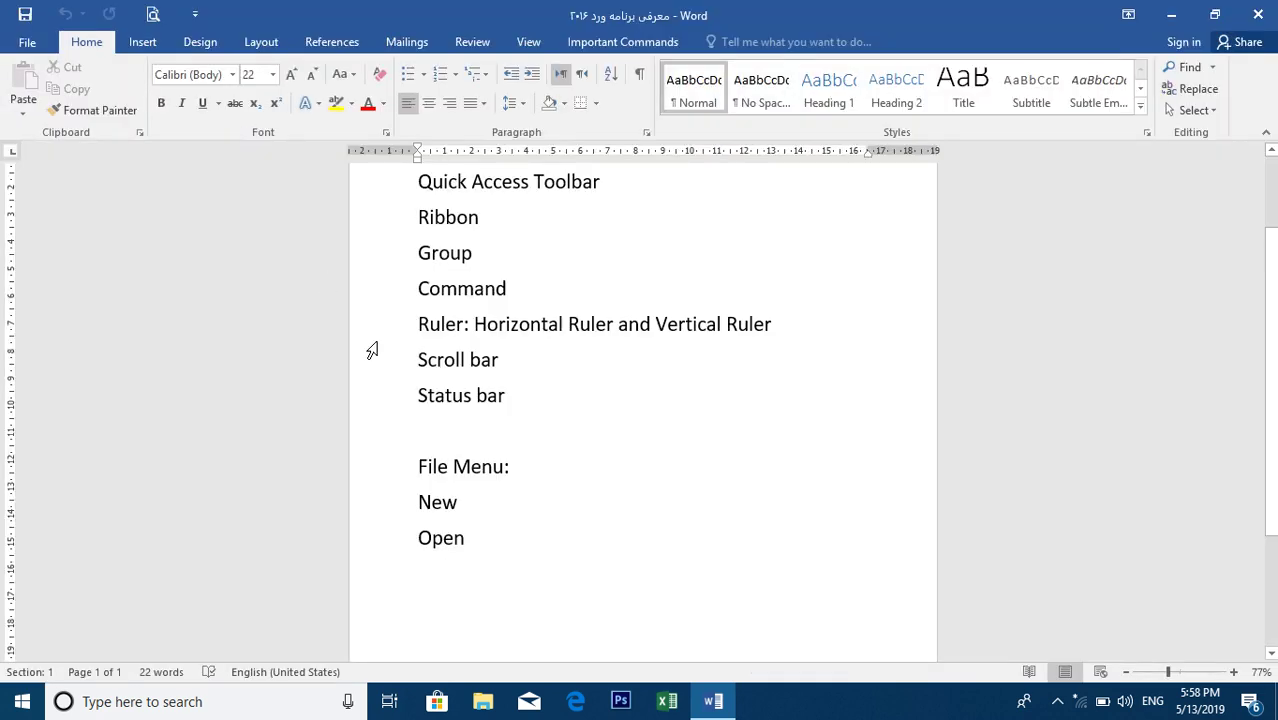
click(27, 42)
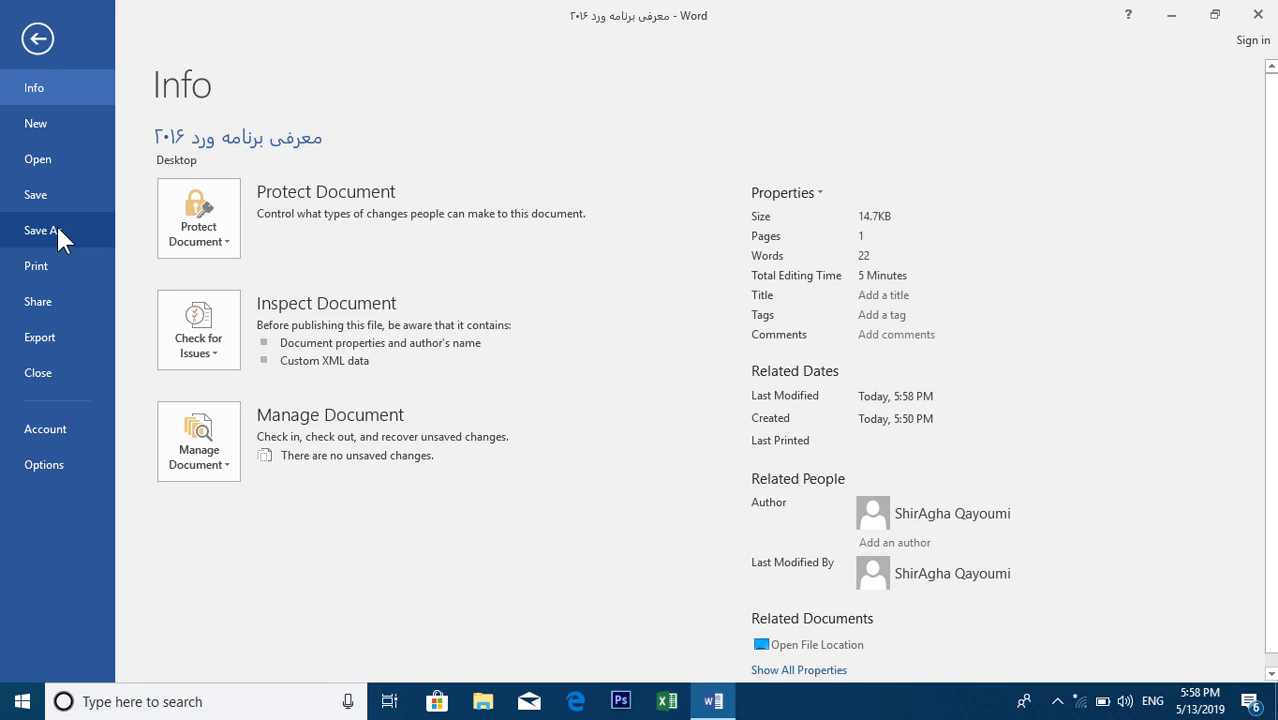
click(37, 38)
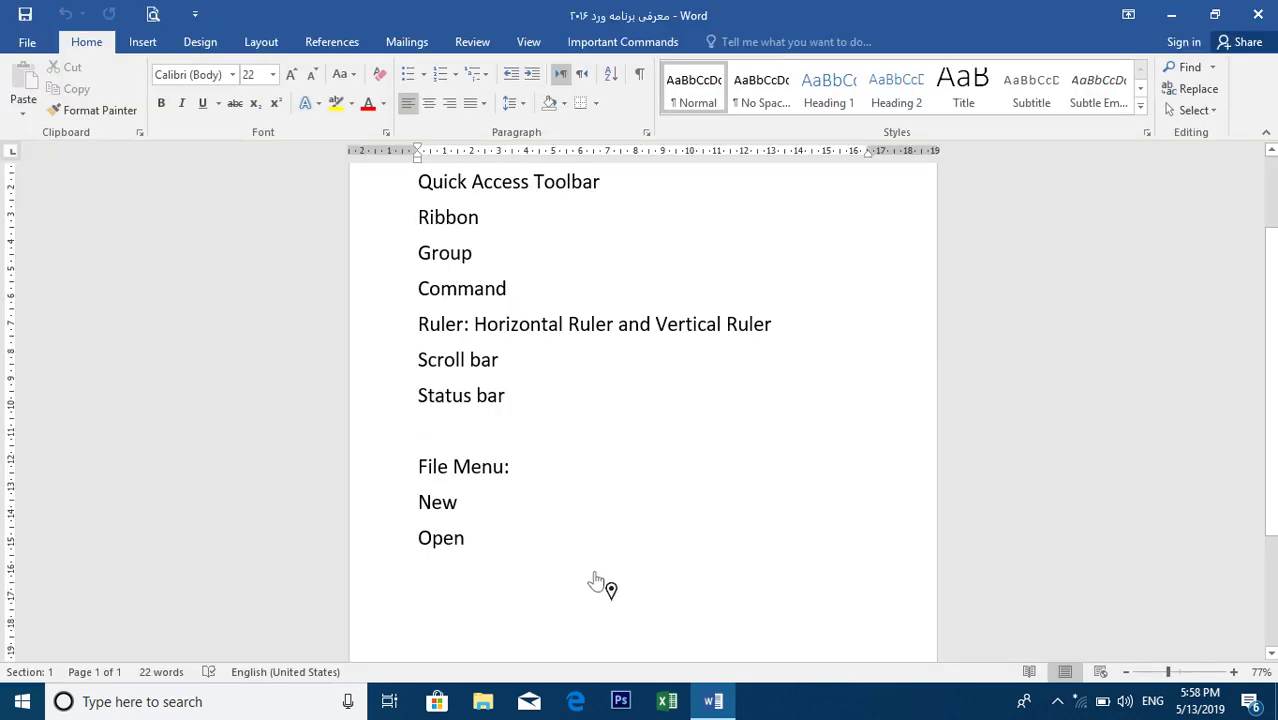
Insert an empty, centered line above "Title bar" at the start of the document
ctrl+scroll(1103, 308, up, 2)
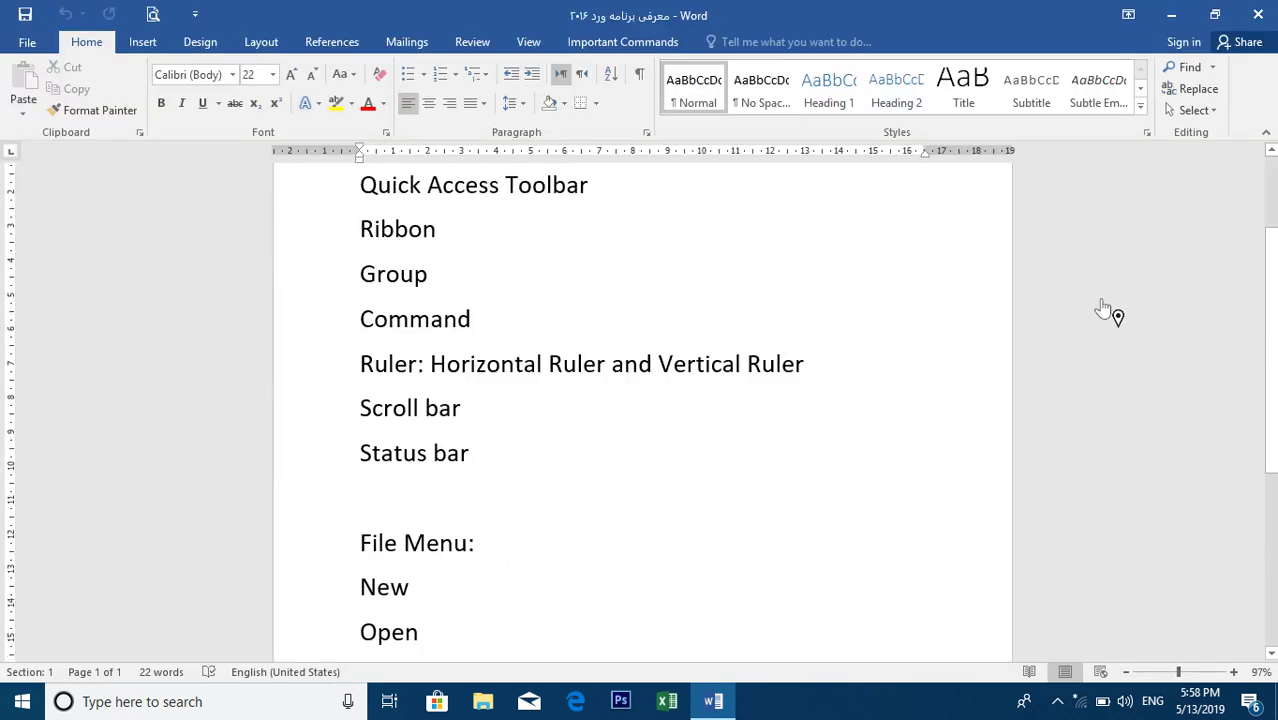
scroll(1103, 308, up, 2)
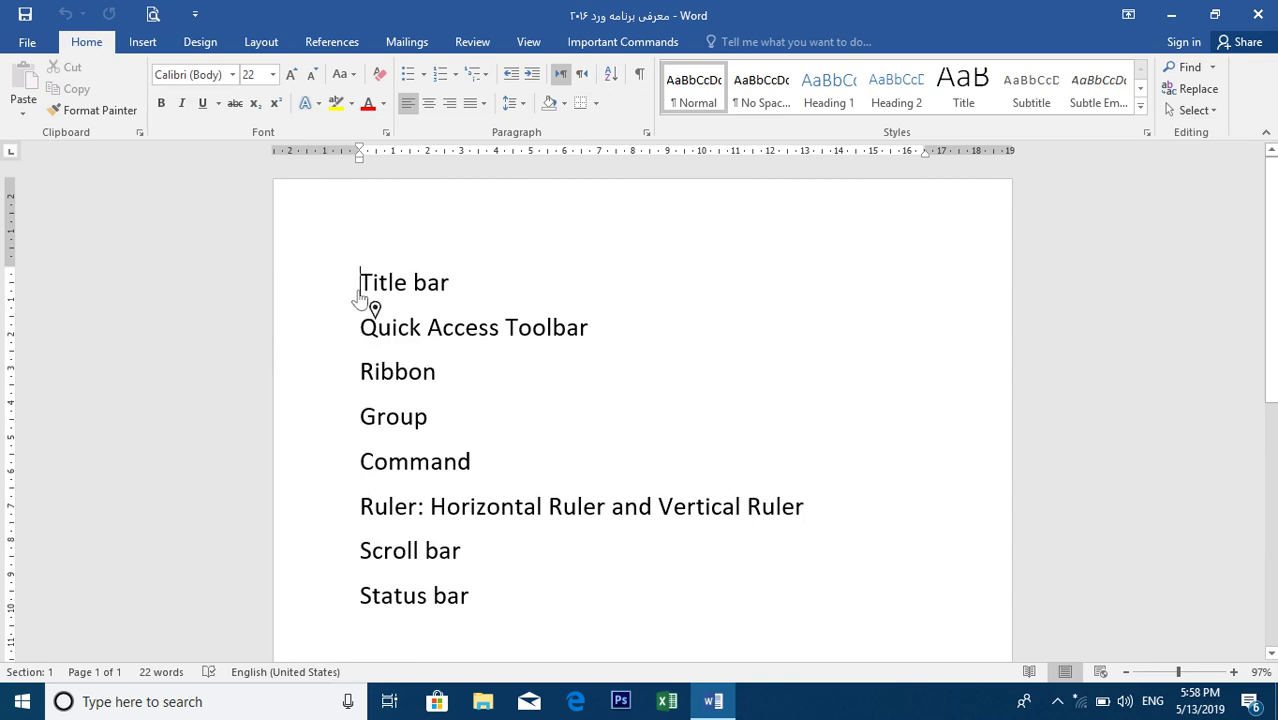
key(Return)
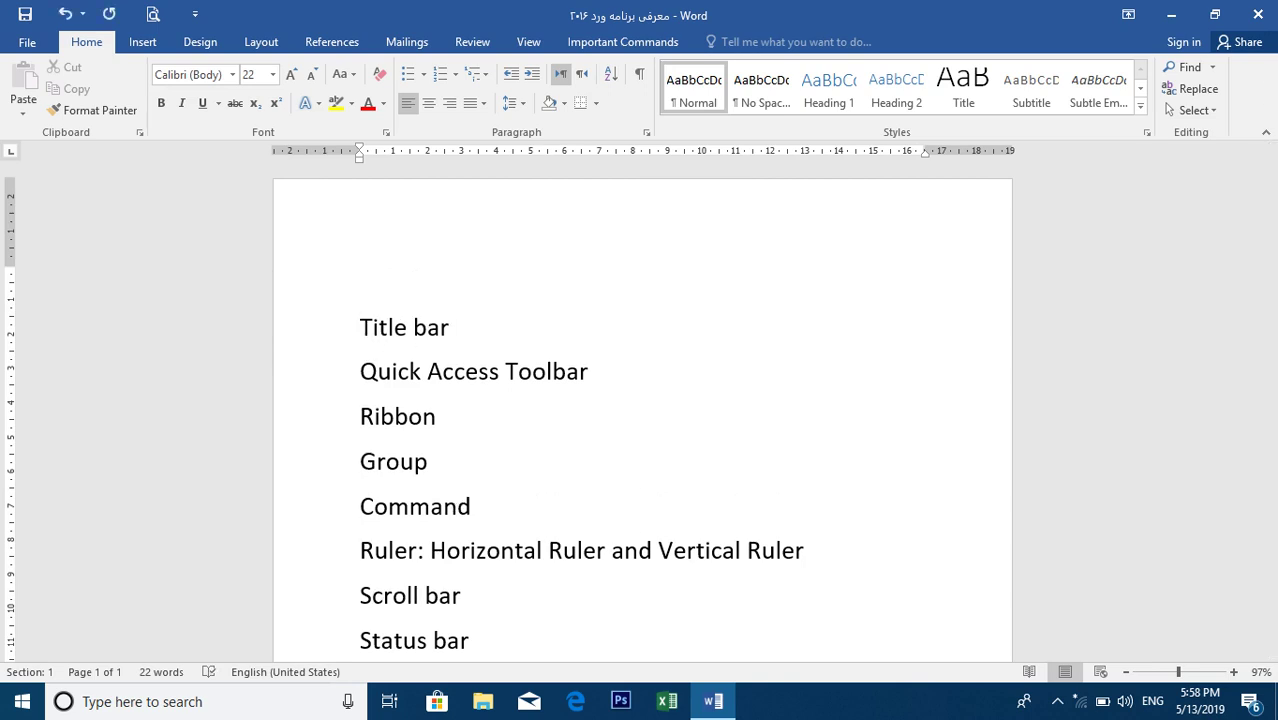
click(358, 290)
key(ctrl+e)
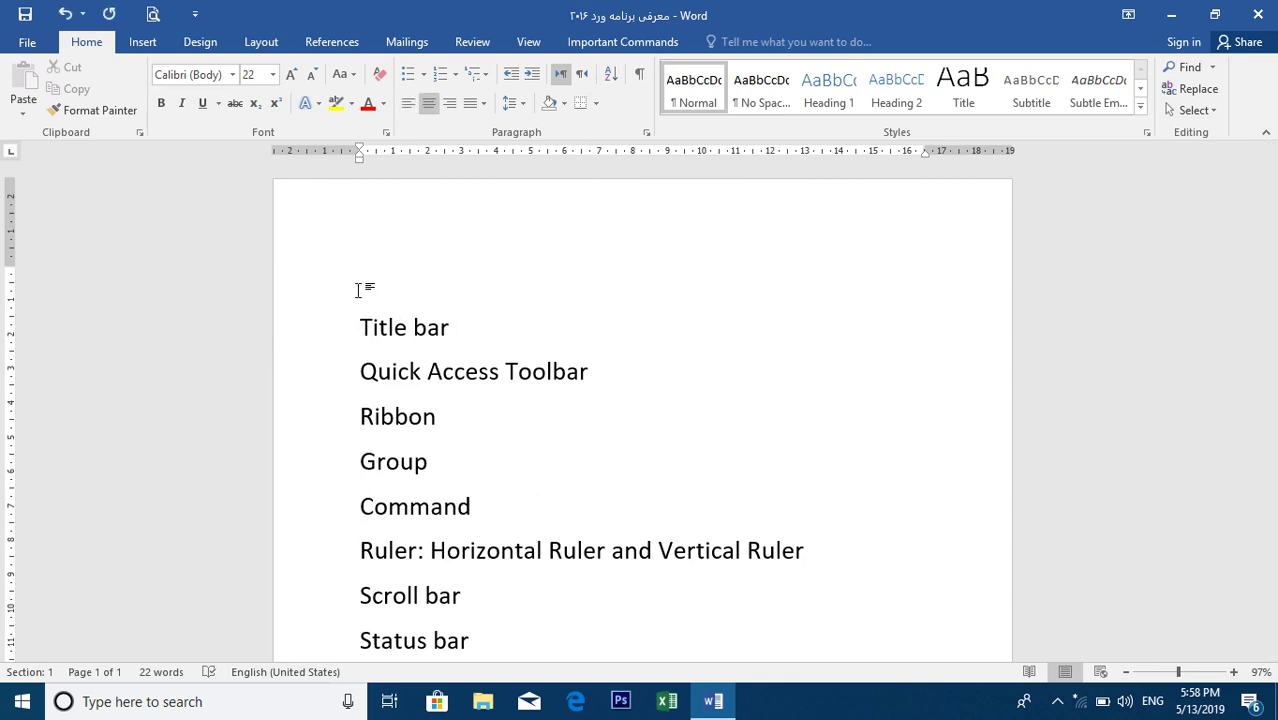
Enter the title "Identify of Word Program" on the centered first line
text(Fnd)
key(BackSpace)
key(BackSpace)
text(denty)
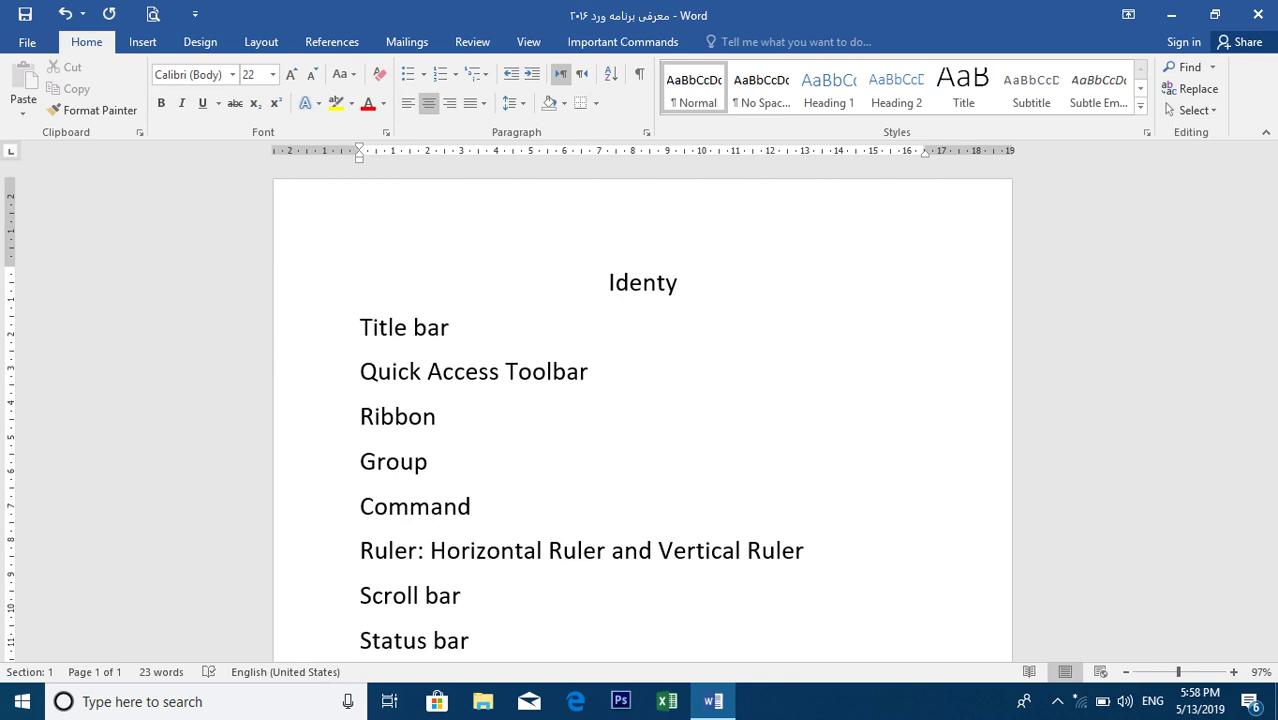
key(BackSpace)
text(ify of)
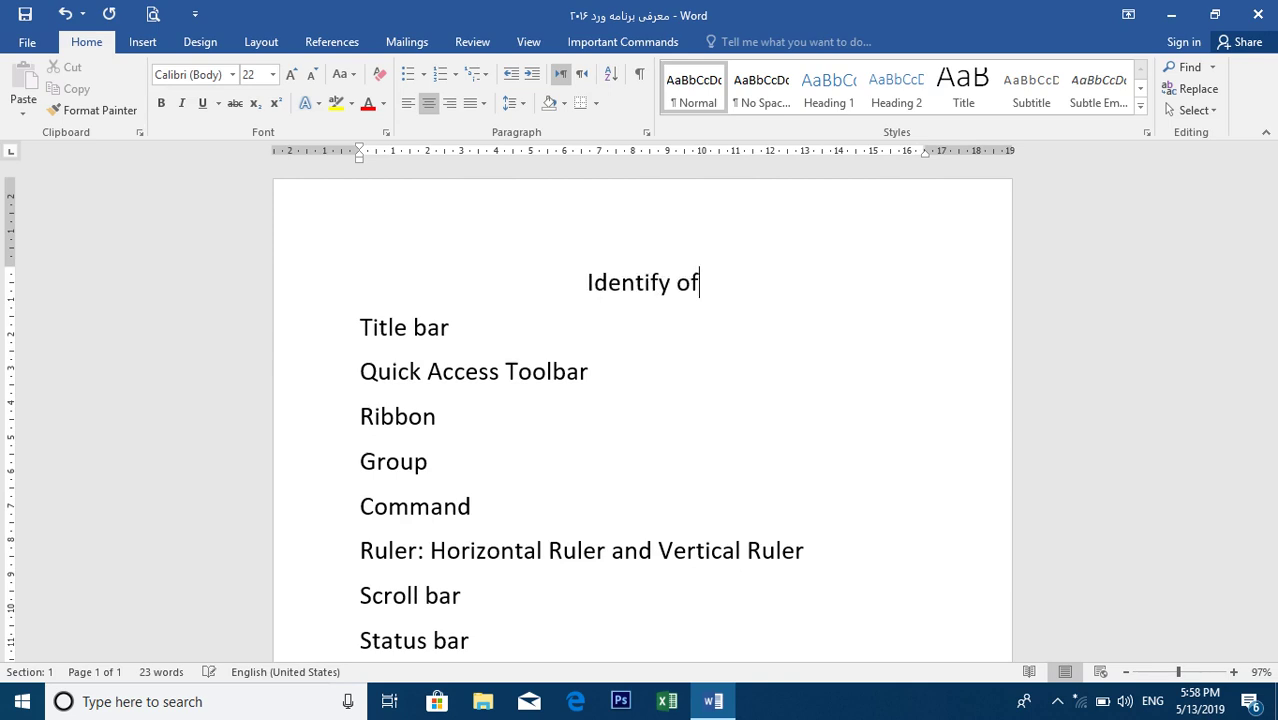
text( Word Program)
Make the title "Identify of Word Program" red and bold
drag(791, 306, 491, 294)
click(759, 329)
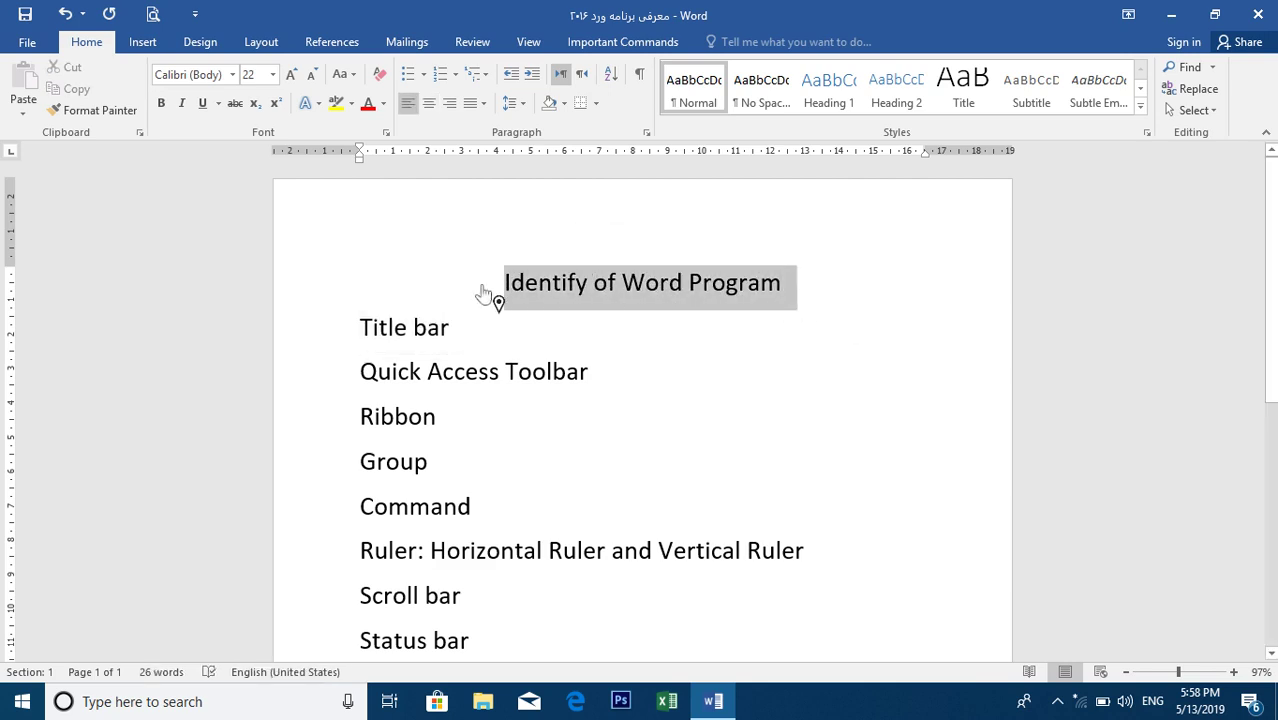
click(368, 103)
click(161, 103)
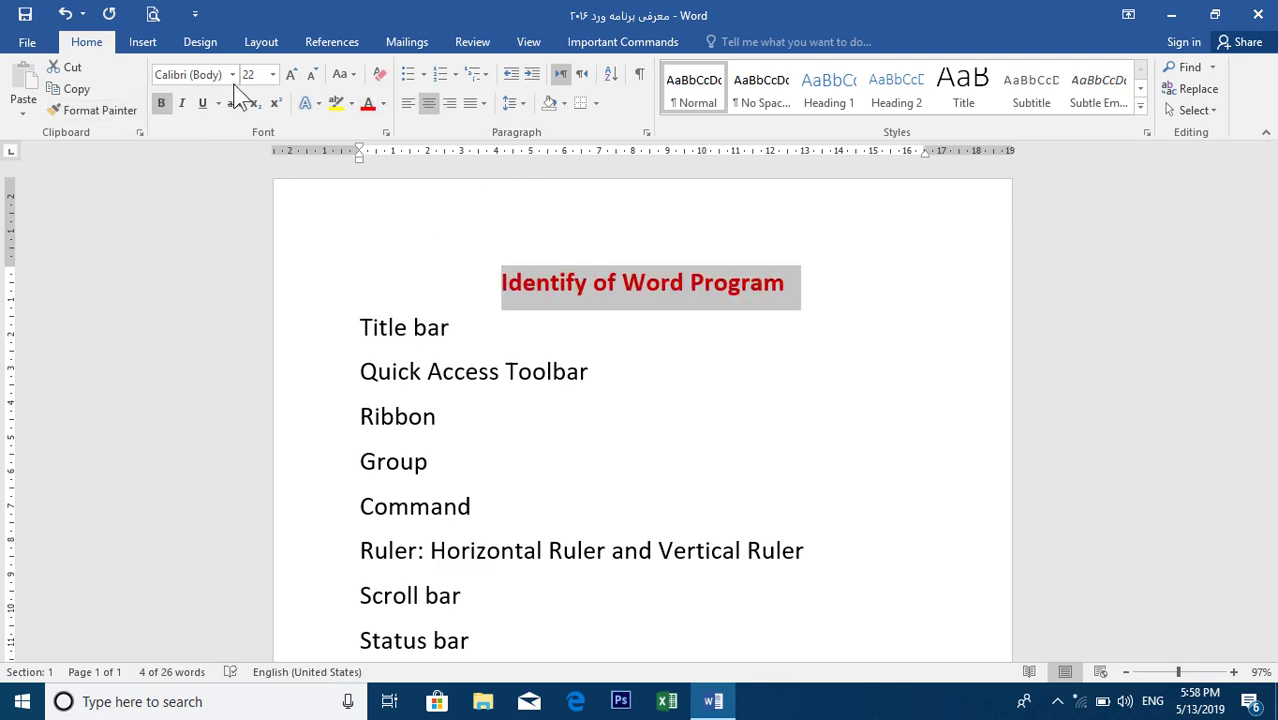
Reduce the font size of all lines below the title to 20
click(413, 497)
drag(422, 442, 440, 297)
drag(422, 360, 360, 340)
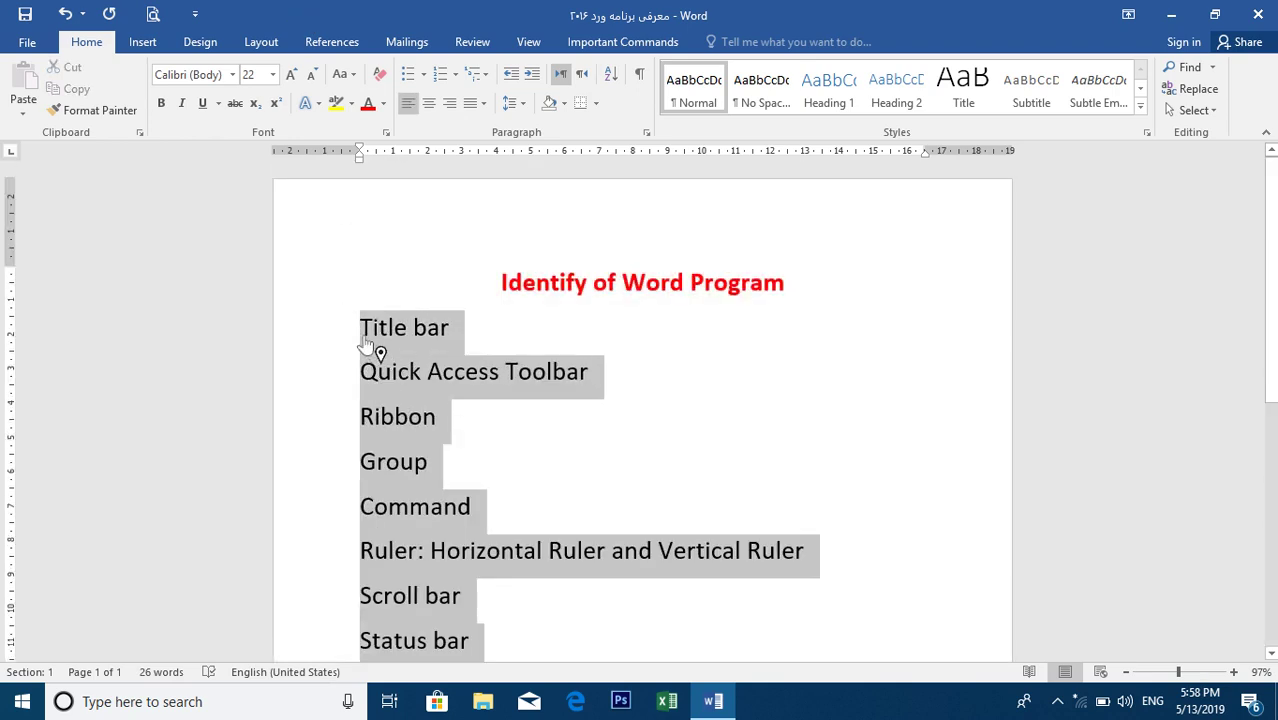
click(312, 74)
Make the "File Menu:" heading bold and red
scroll(588, 298, down, 5)
click(463, 215)
click(322, 228)
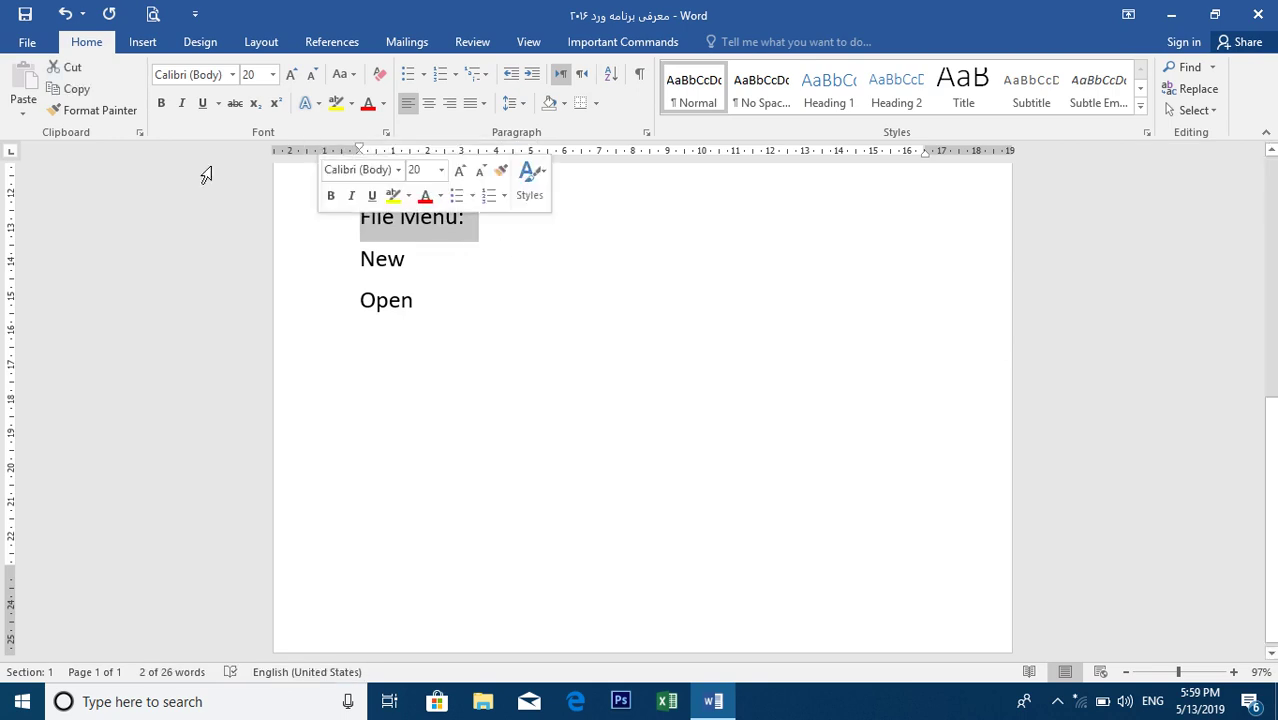
click(161, 104)
click(372, 104)
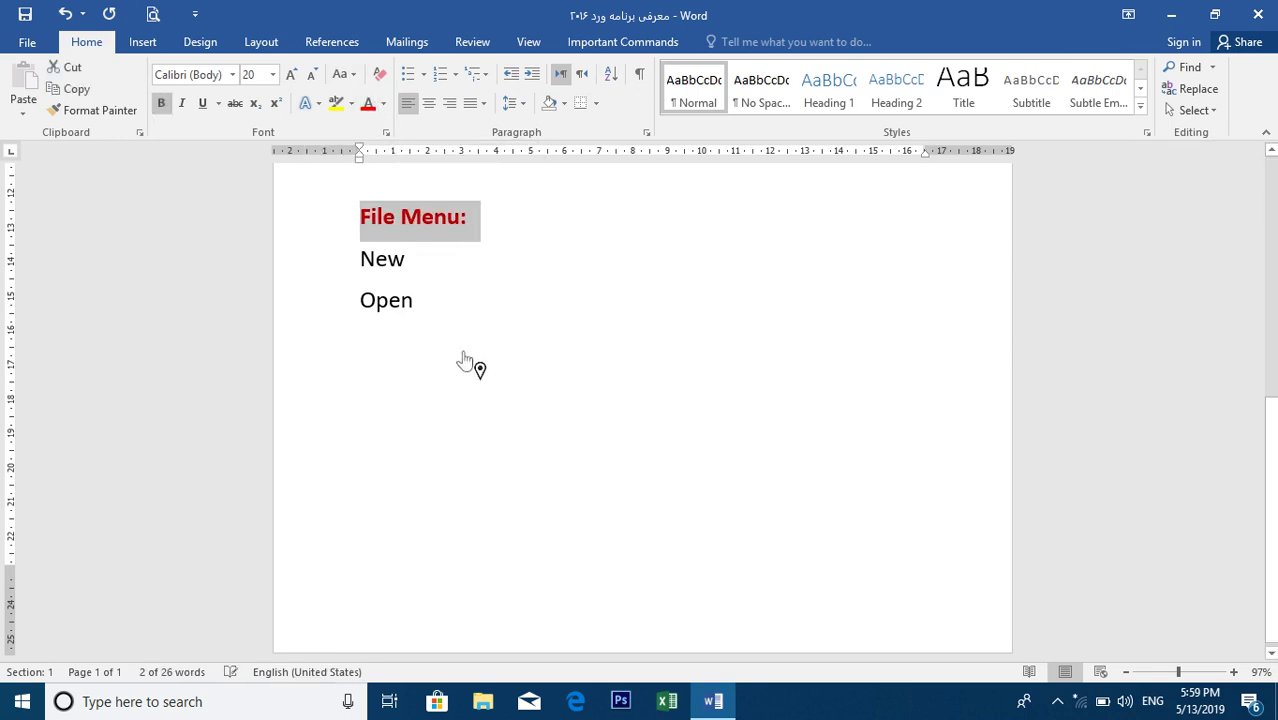
Add the lines "Save", "Save As" and "Print" below "Open" in the File Menu list
click(460, 312)
text(S)
key(BackSpace)
text(Save)
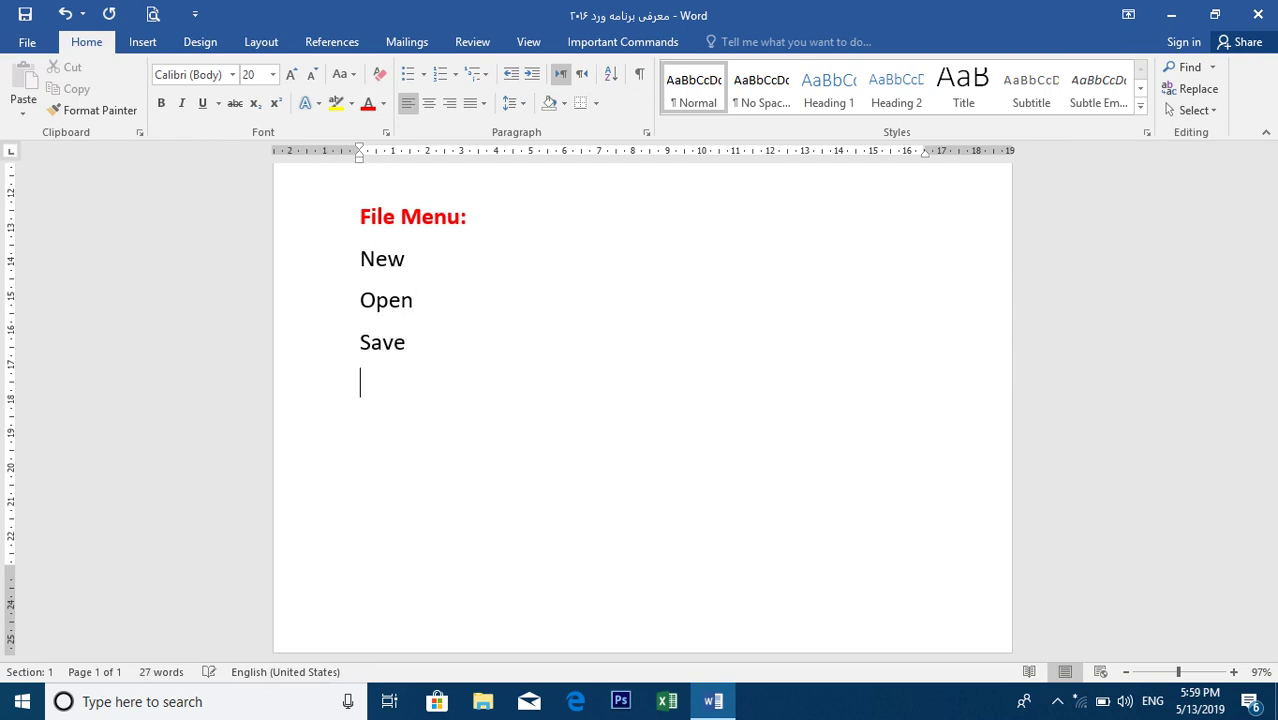
text(Avee Print)
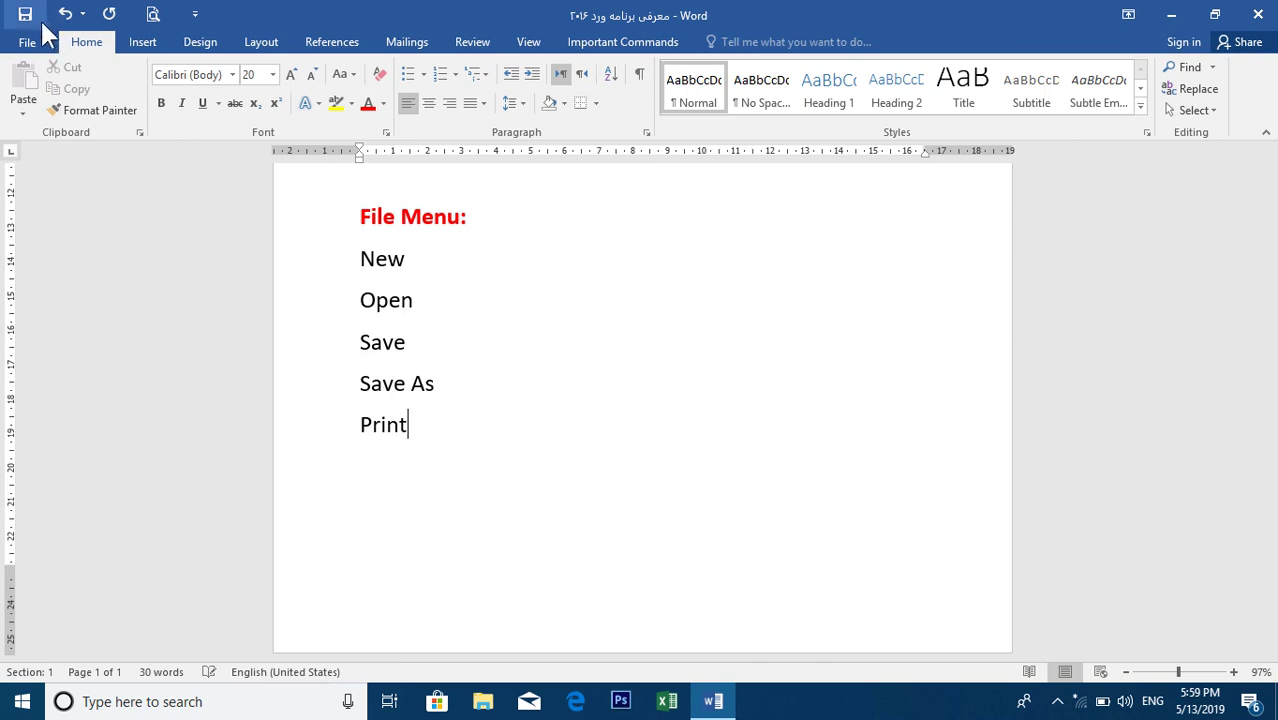
View the Save As options for the document in the current Desktop folder and cancel without saving a copy
click(33, 40)
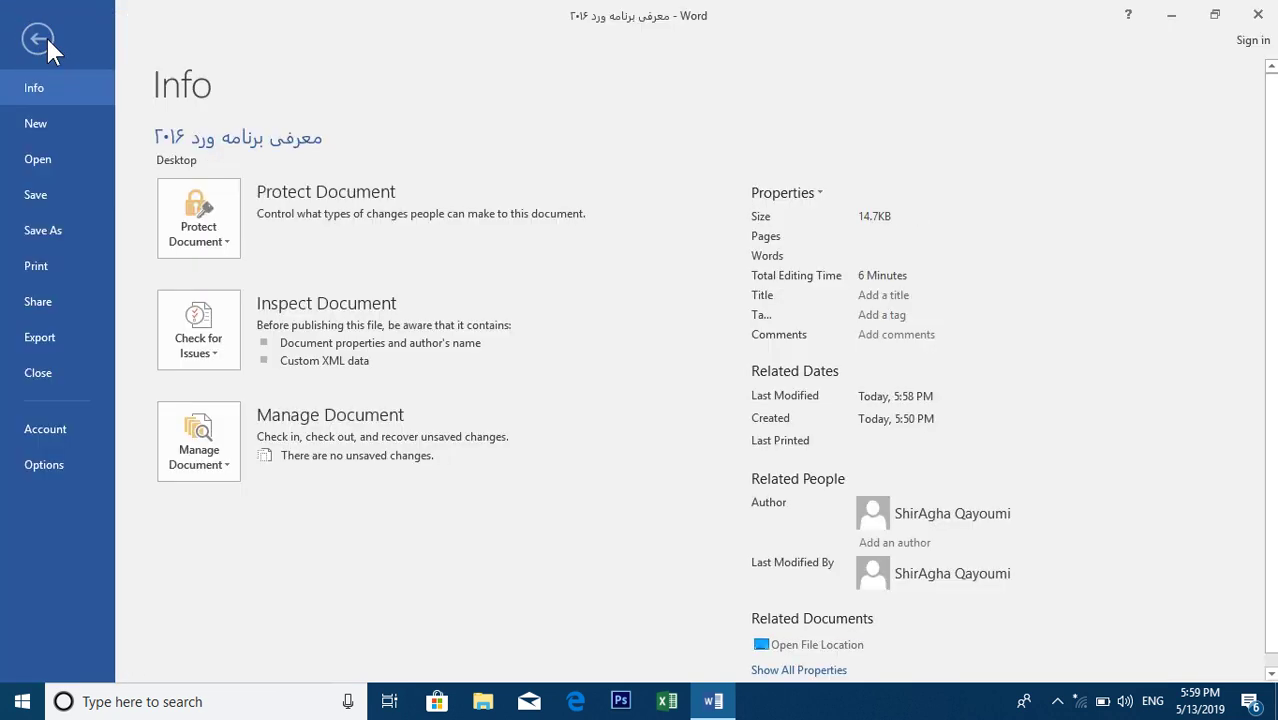
click(42, 232)
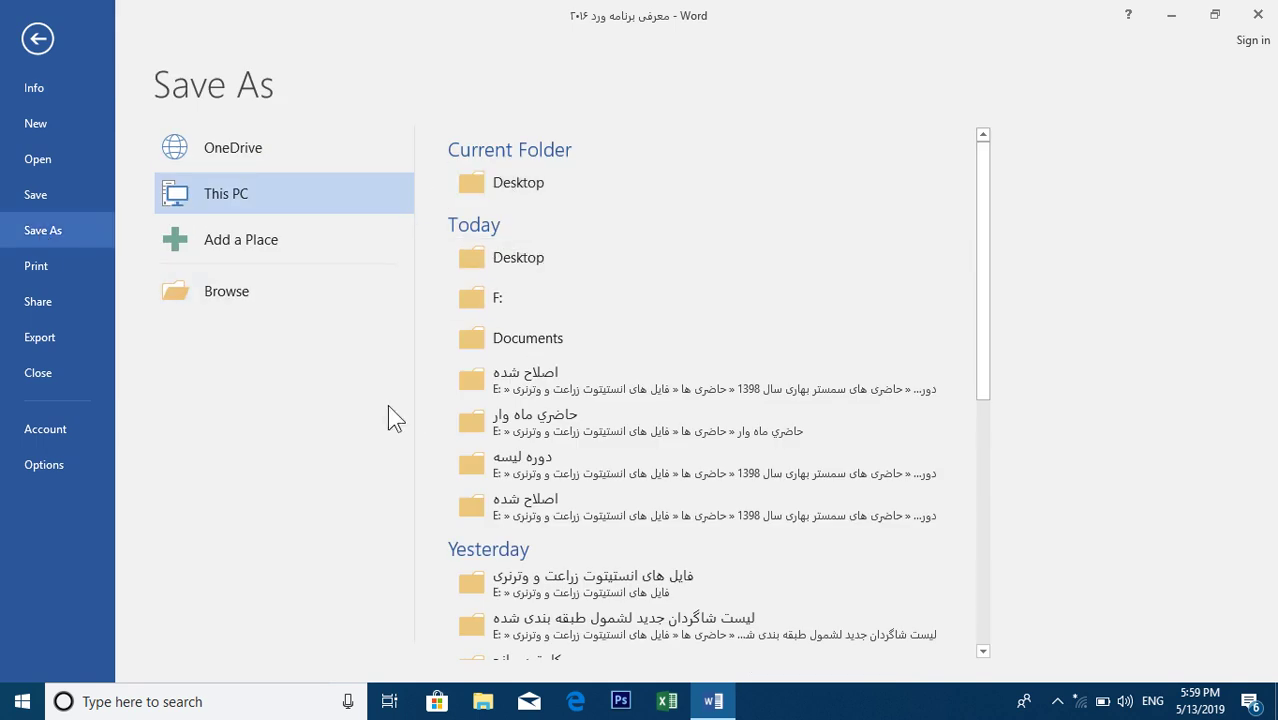
click(519, 186)
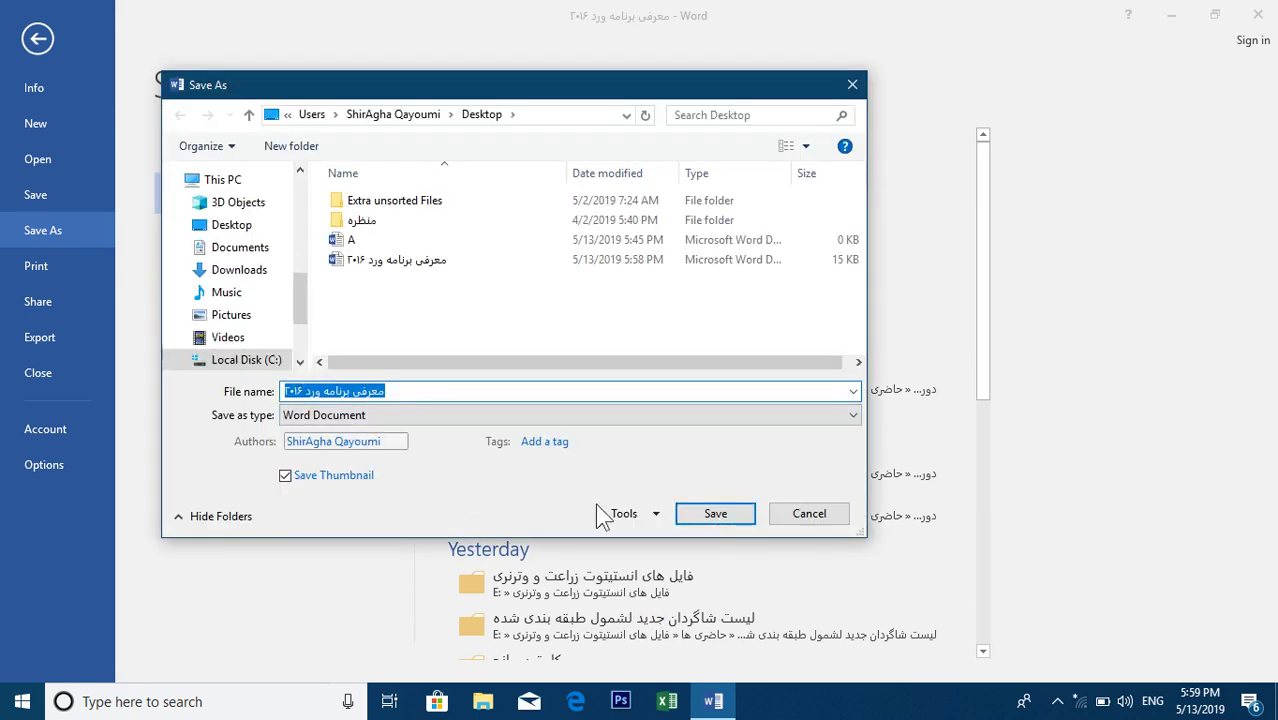
click(809, 514)
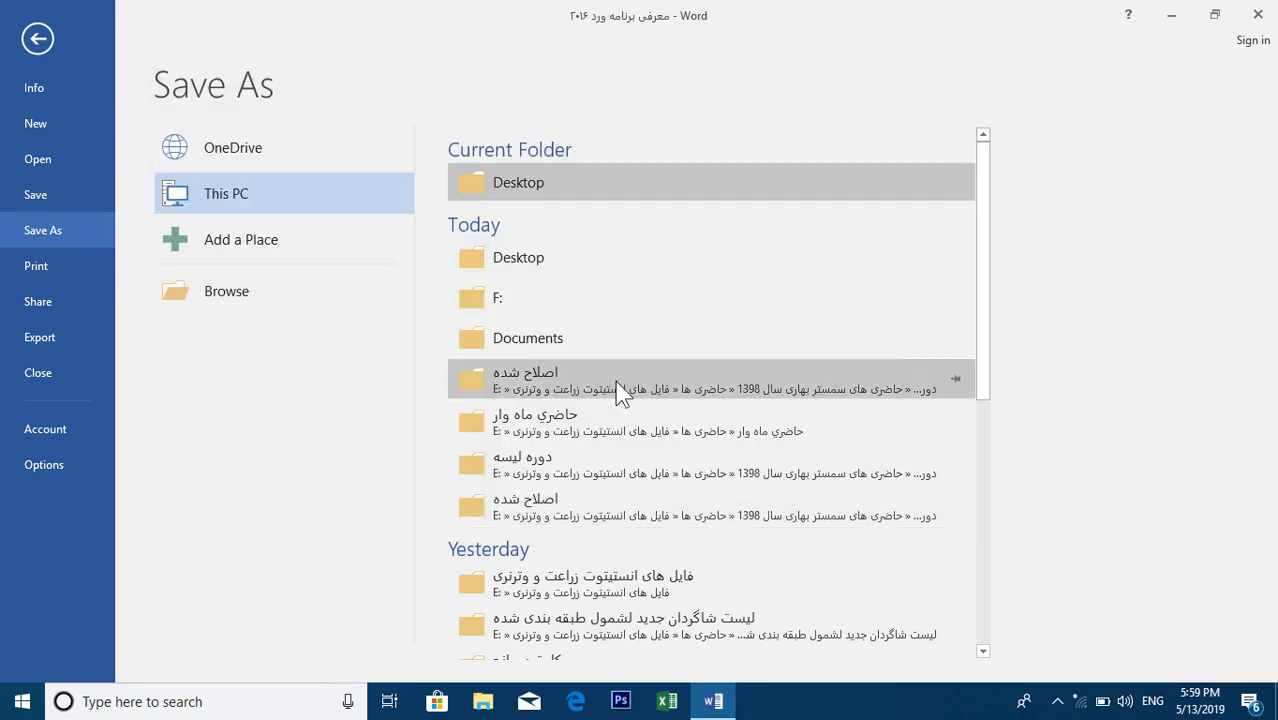
Save a copy of the document in the Desktop folder under the name "معرفی کامل برنامه ورد ۲۰۱۶" and close it
click(548, 358)
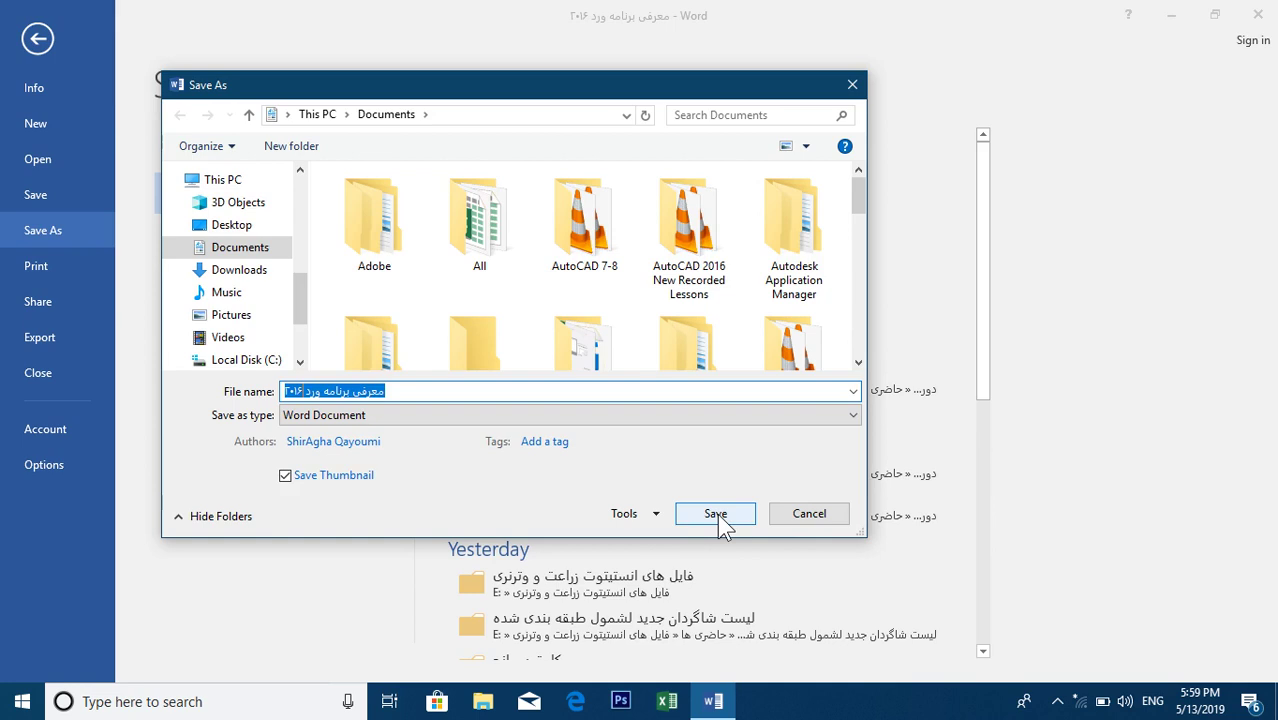
click(826, 515)
click(578, 188)
click(349, 393)
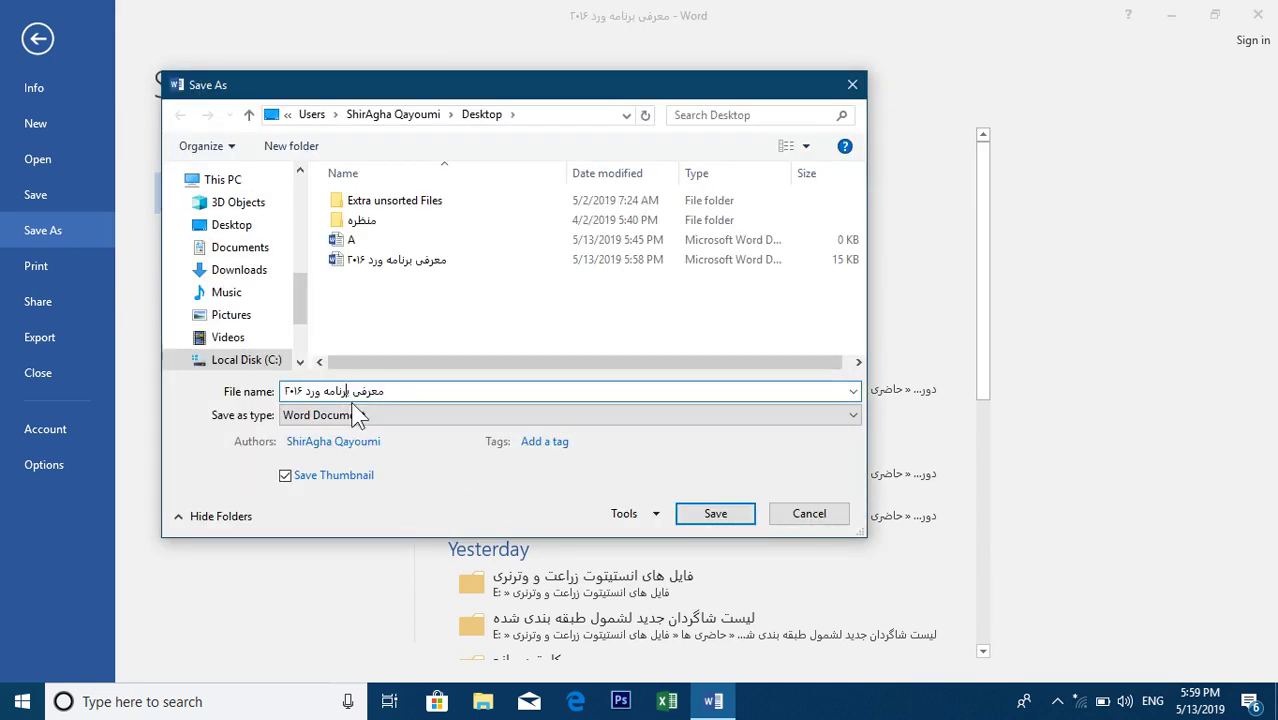
key(alt+shift)
text(ام)
key(BackSpace)
key(BackSpace)
text(کامل)
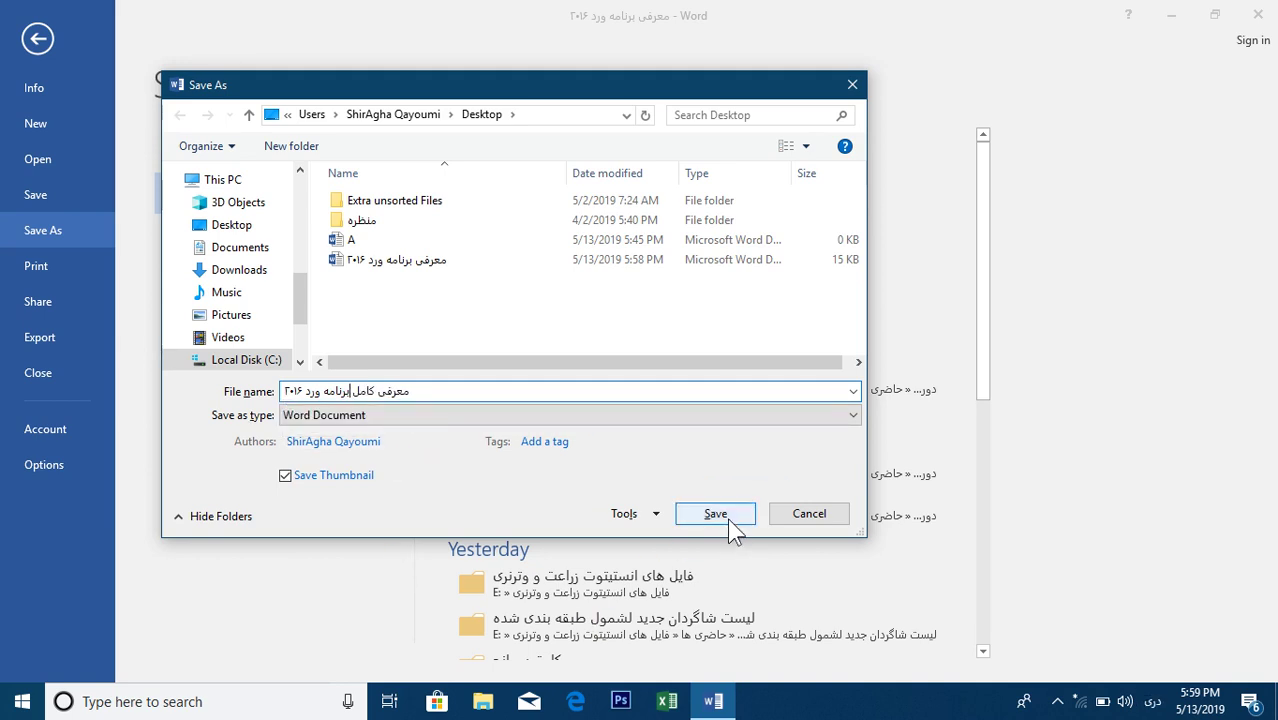
click(728, 519)
click(1262, 14)
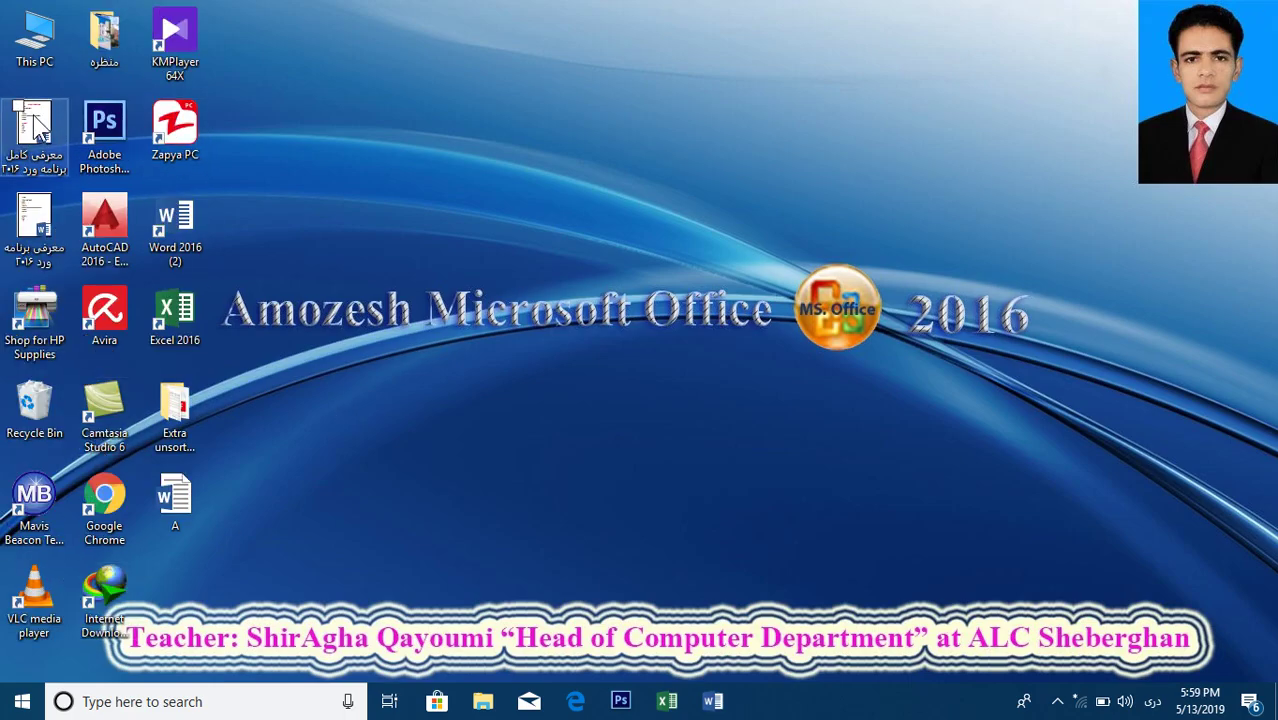
Open the original document "معرفی برنامه ورد ۲۰۱۶" from the desktop, look through its contents and close it
double_click(38, 228)
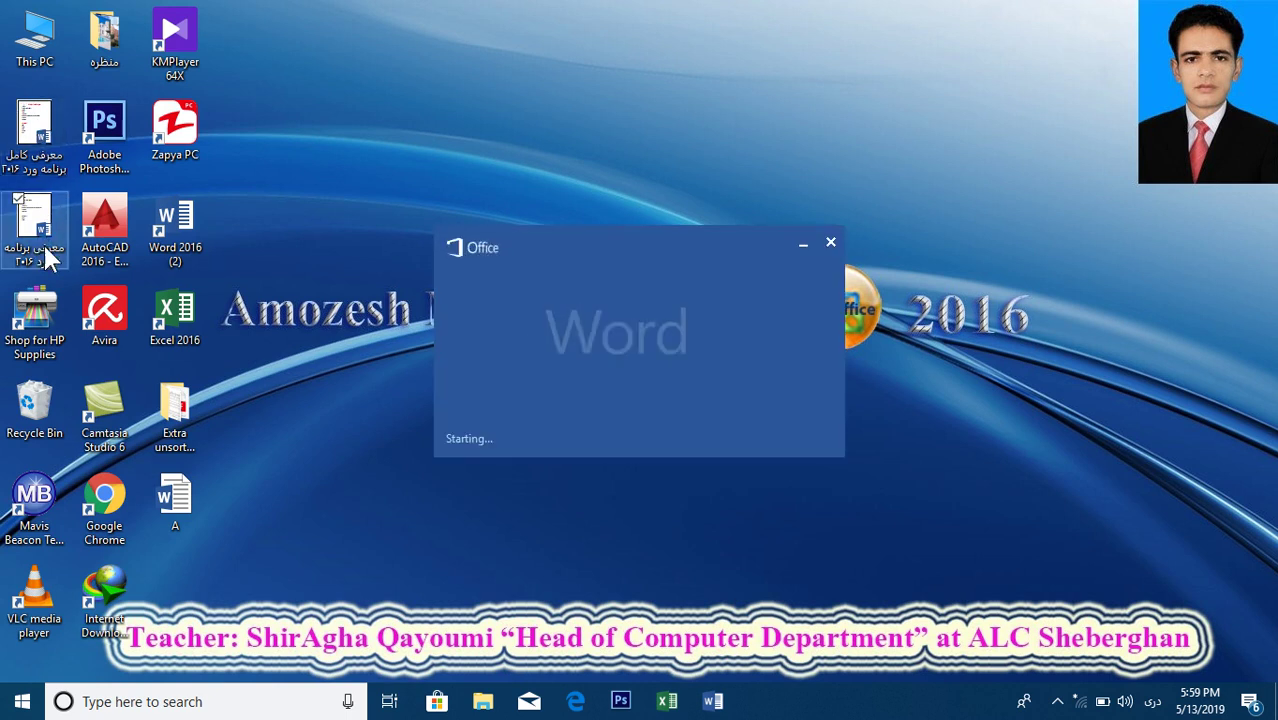
scroll(779, 400, down, 5)
scroll(796, 214, up, 5)
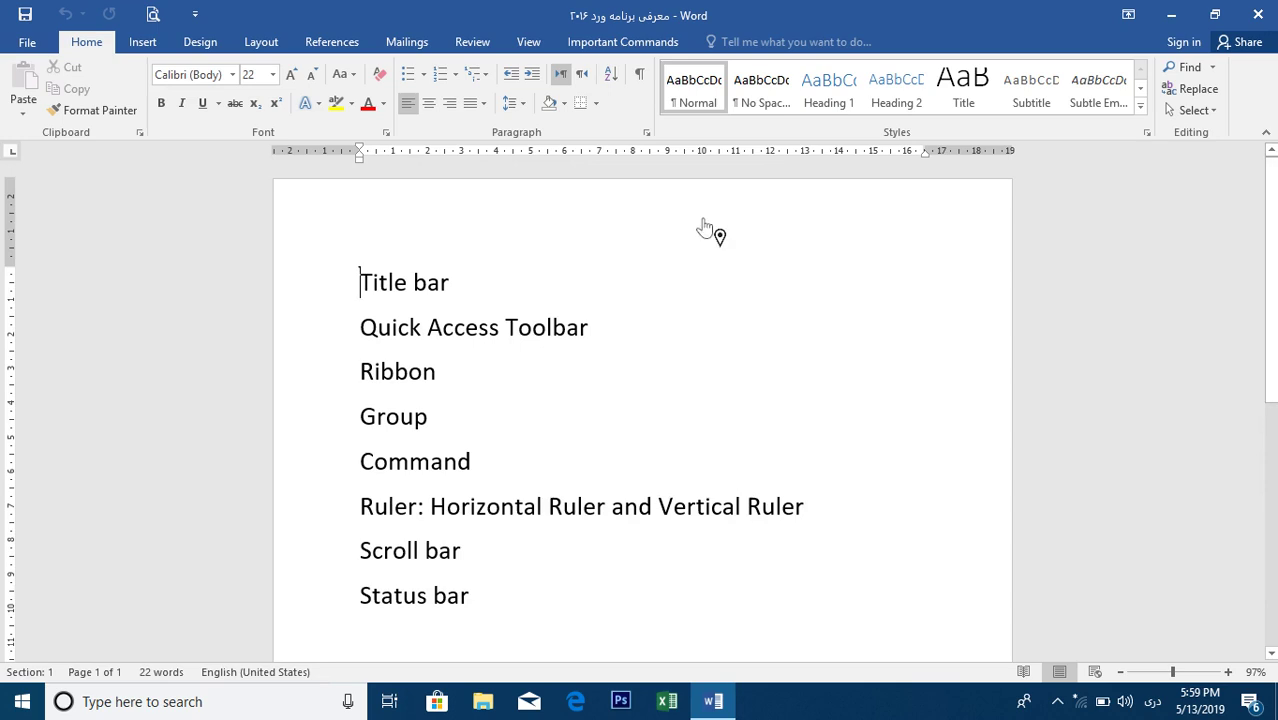
click(1258, 14)
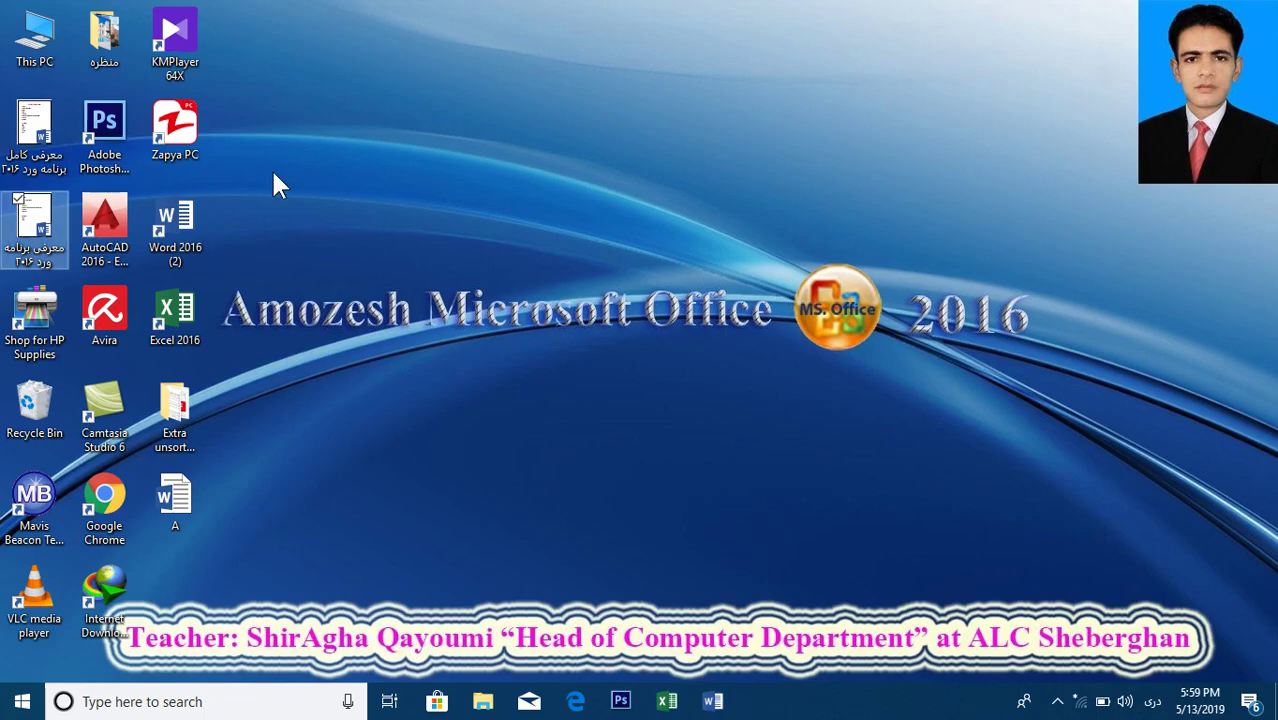
Open the copy "معرفی کامل برنامه ورد ۲۰۱۶" from the desktop and review its text and document information
double_click(38, 124)
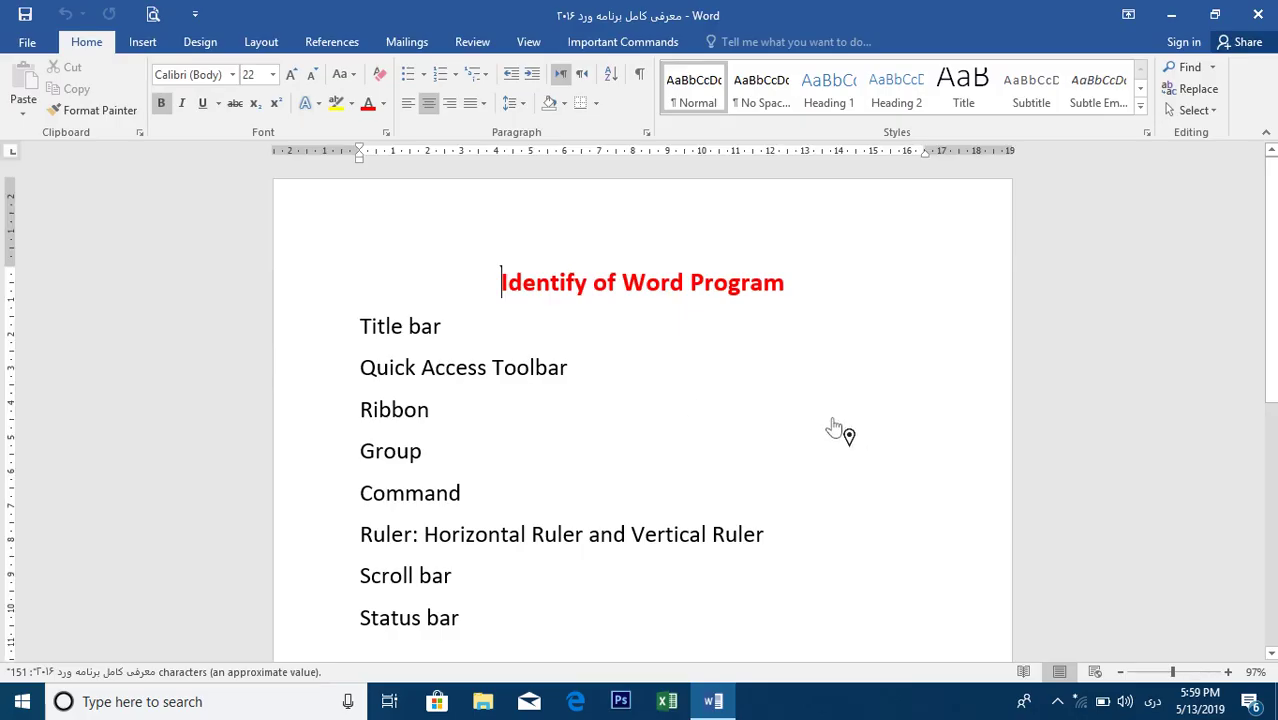
scroll(642, 420, down, 5)
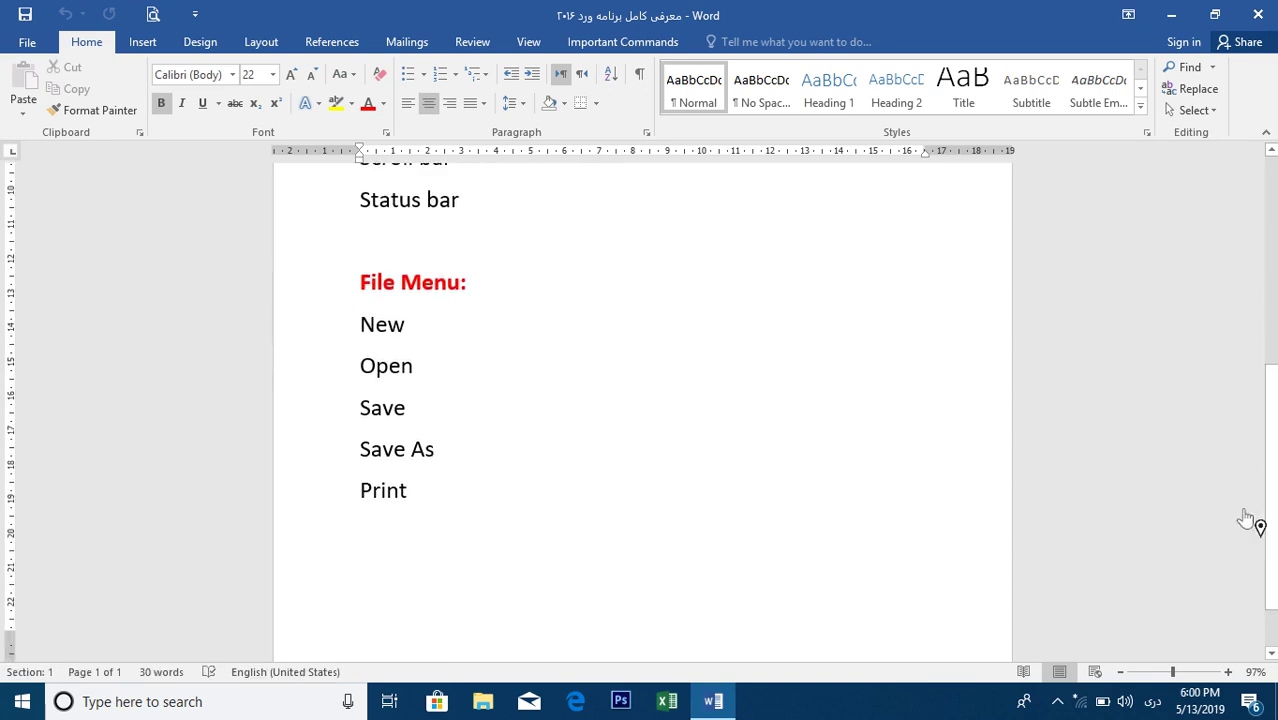
drag(1275, 525, 1270, 293)
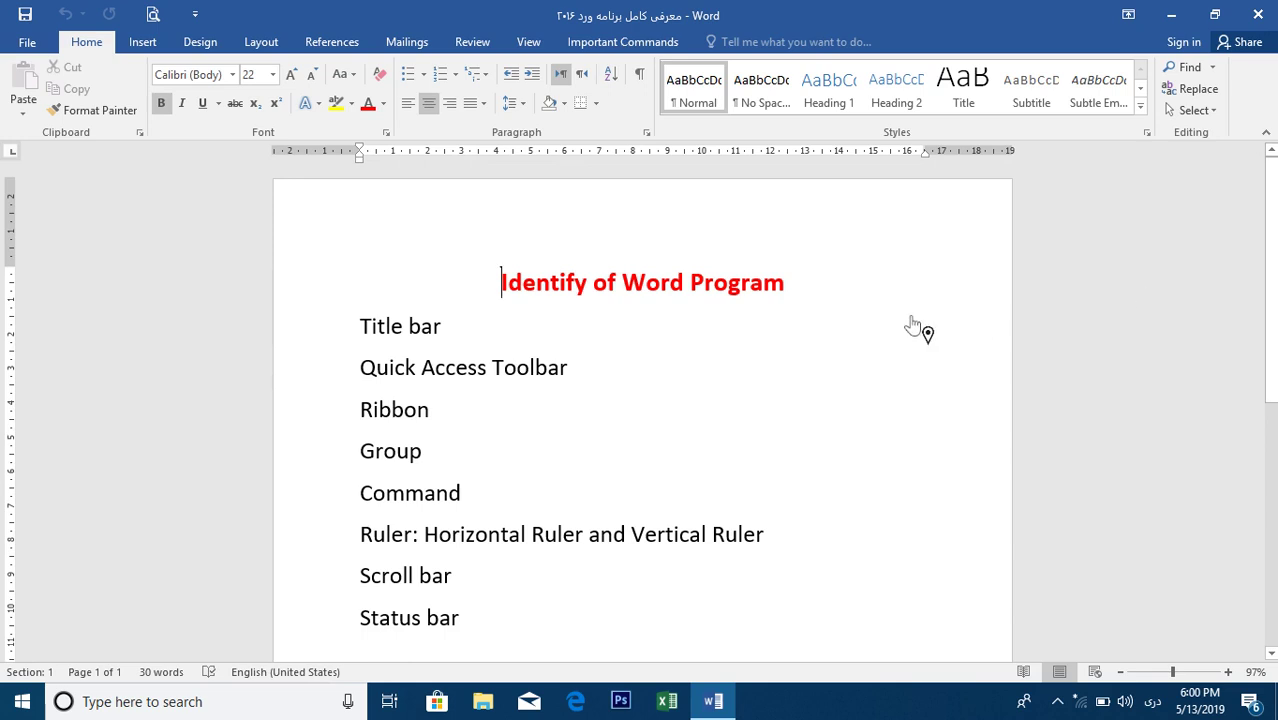
click(20, 45)
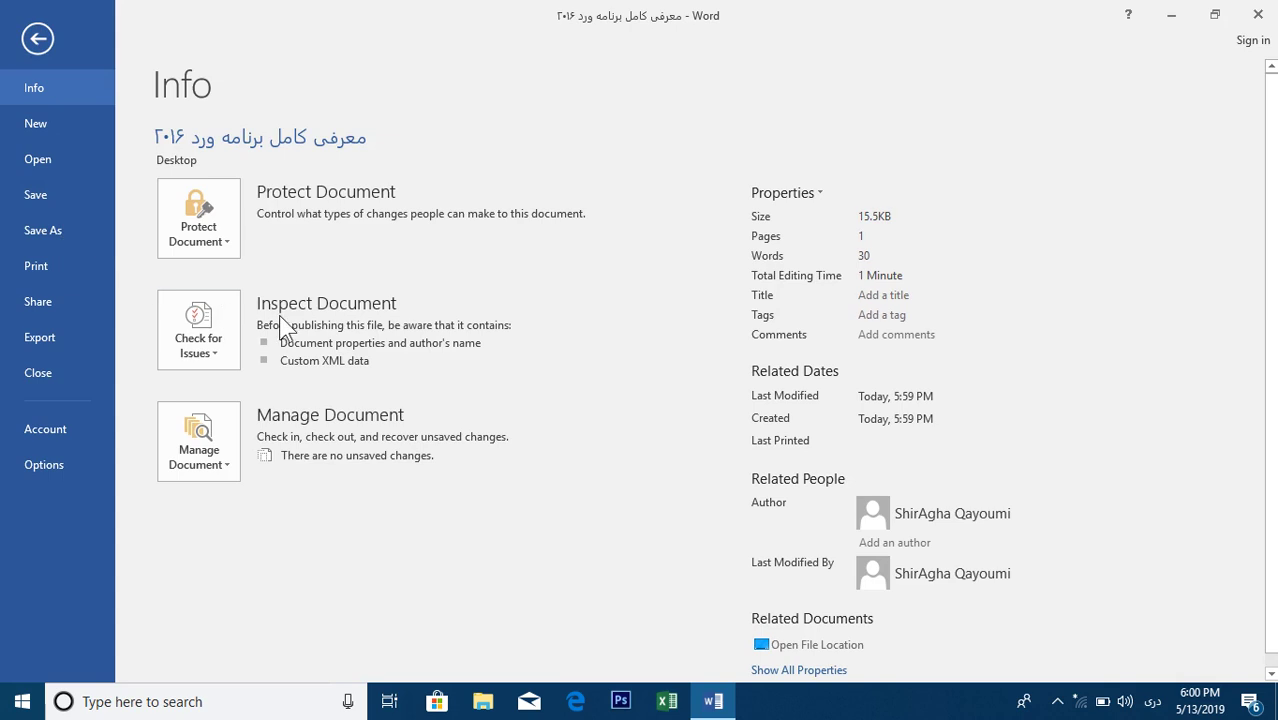
click(39, 42)
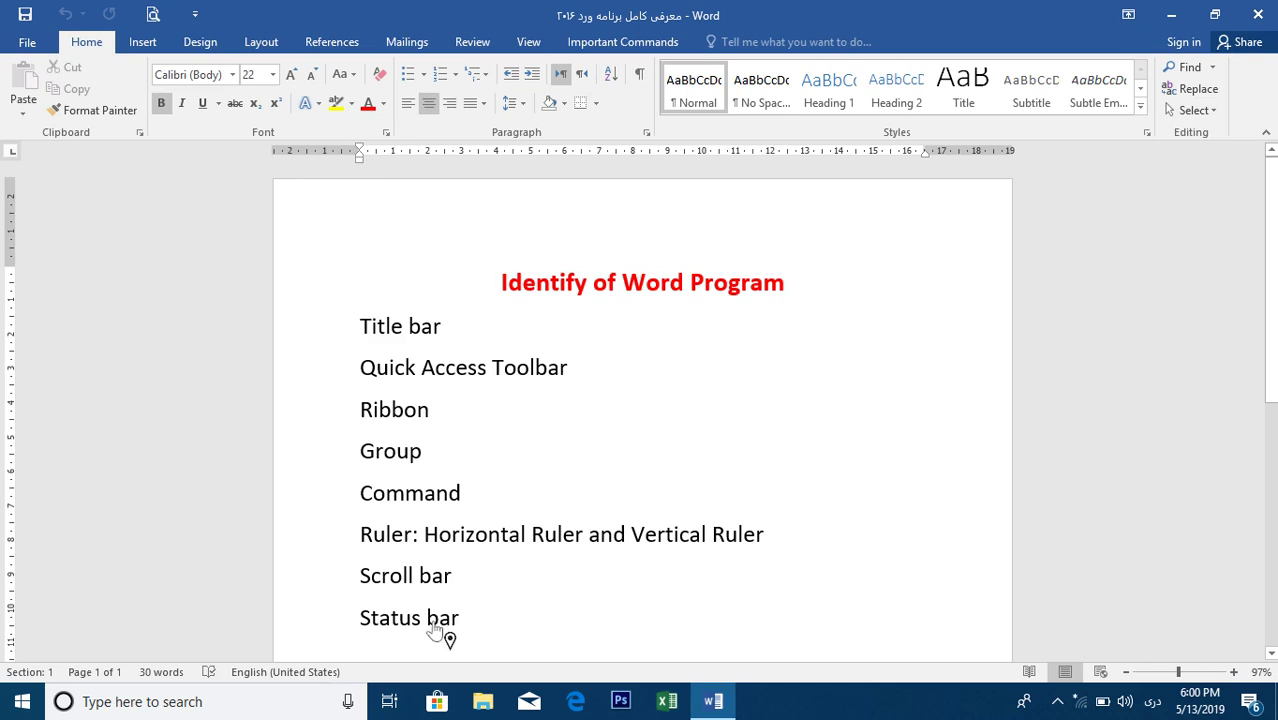
Close the document copy and show the hidden notification-area icons on the desktop
click(1058, 703)
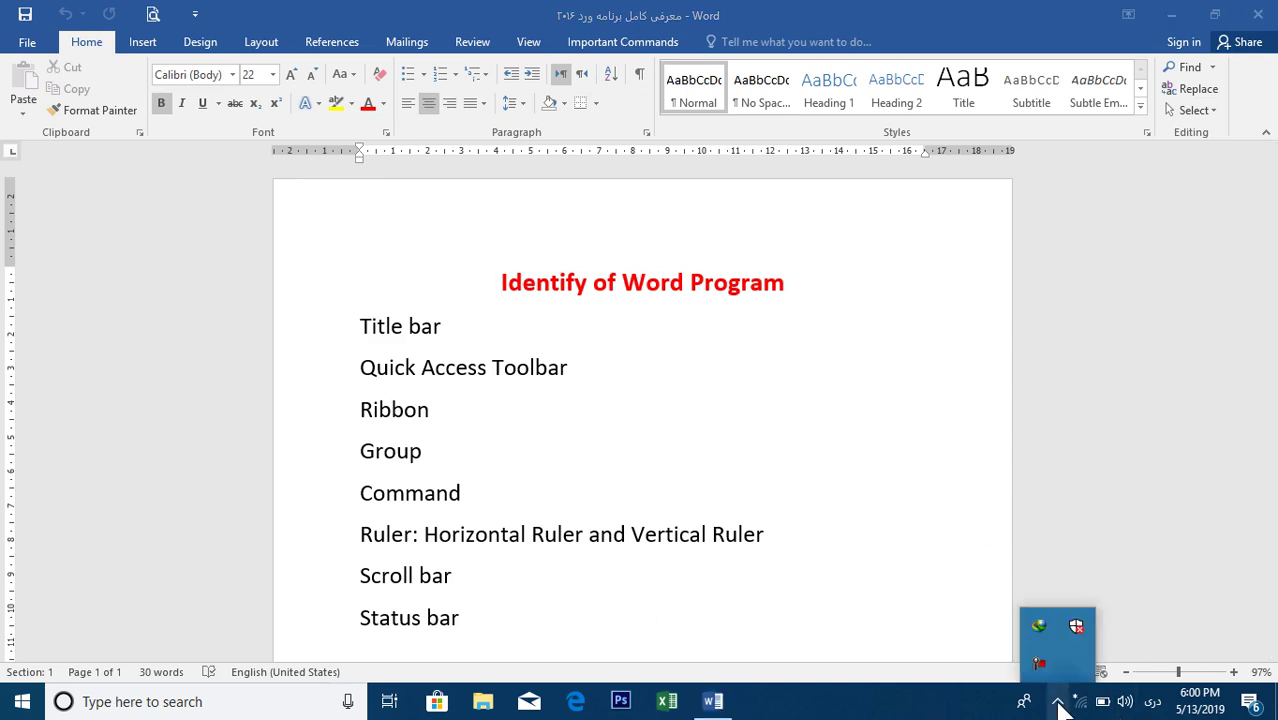
click(1263, 22)
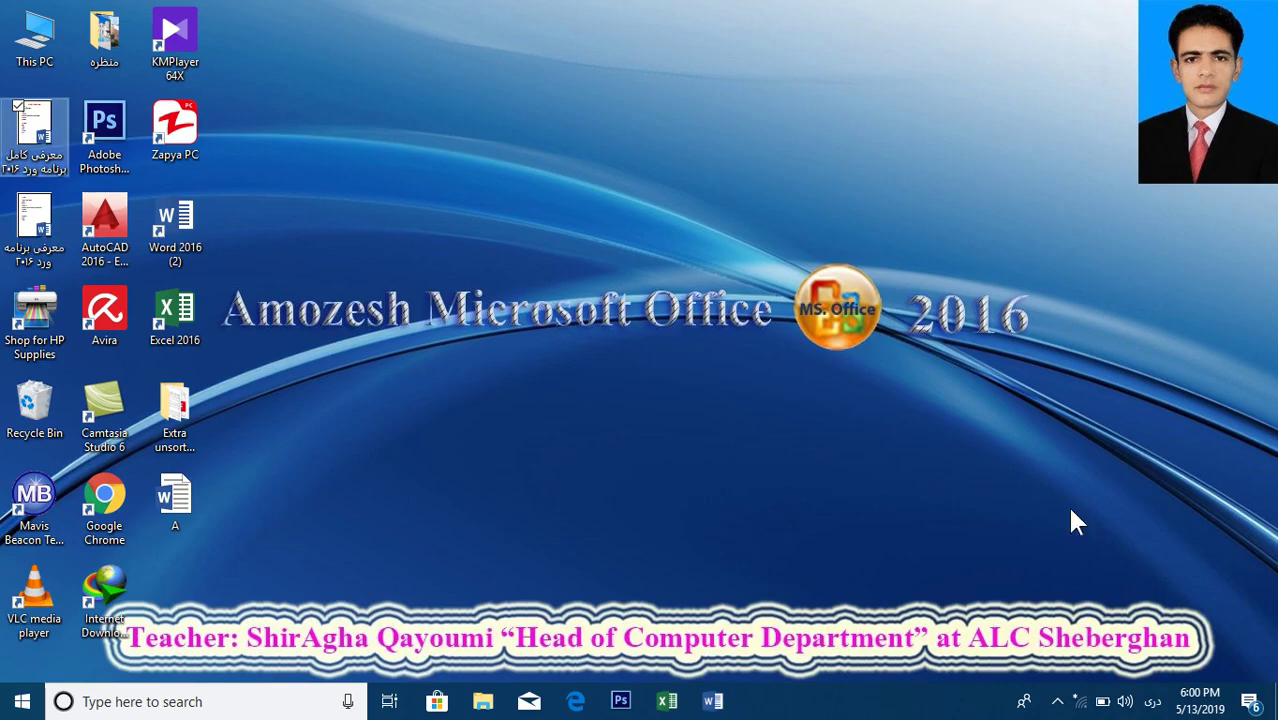
click(1058, 700)
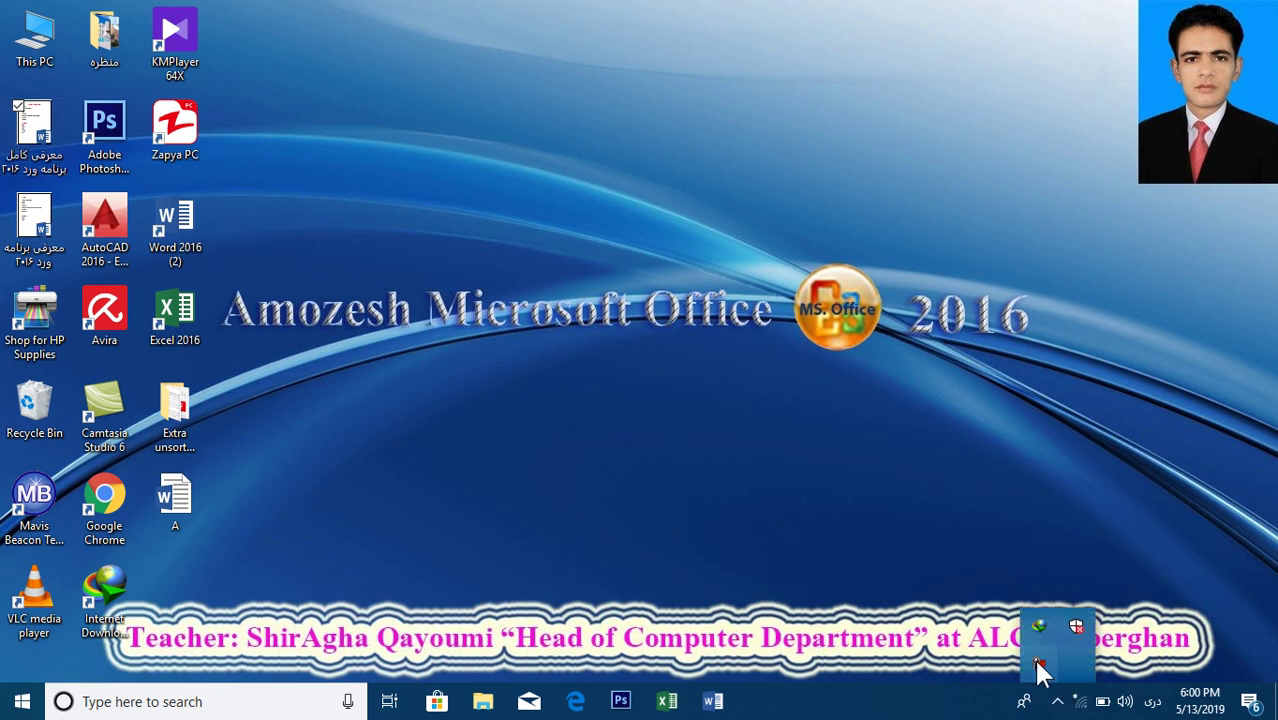